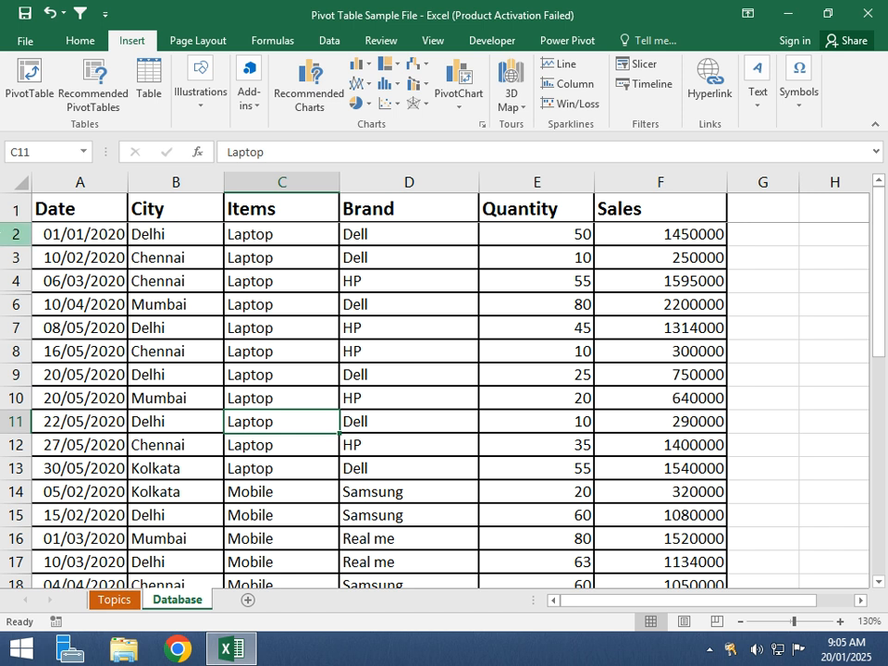
Switch to Chrome, search Google for "ipl" and open the official IPL T20 website.
{"action": "left_click", "coordinate": [179, 651]}
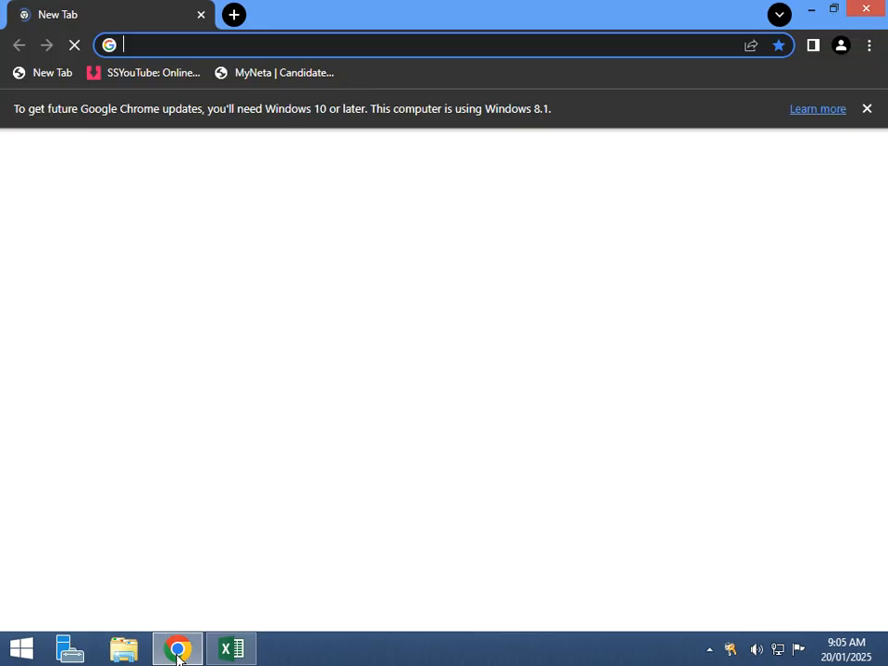
{"action": "type", "text": "ipl"}
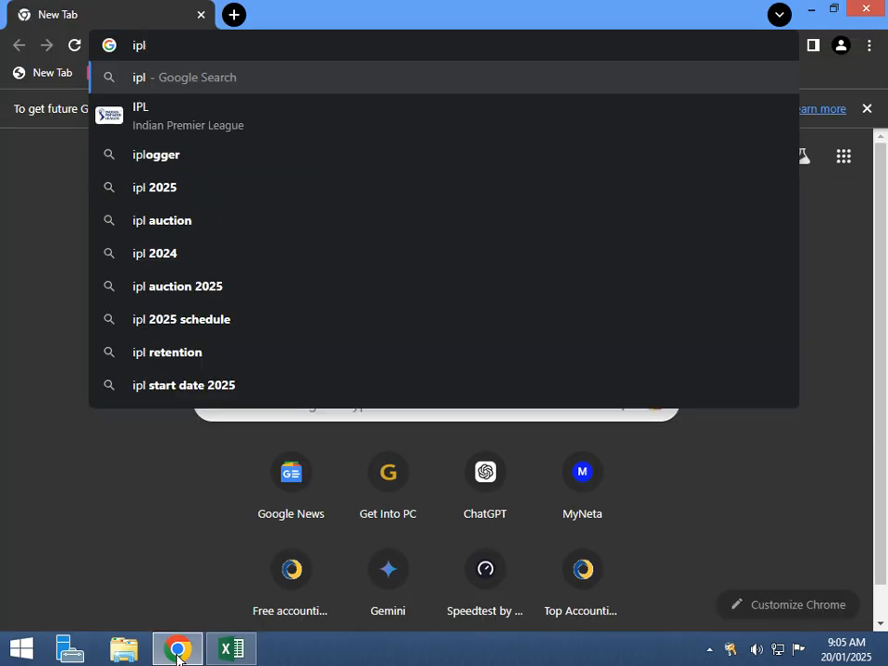
{"action": "key", "text": "Return"}
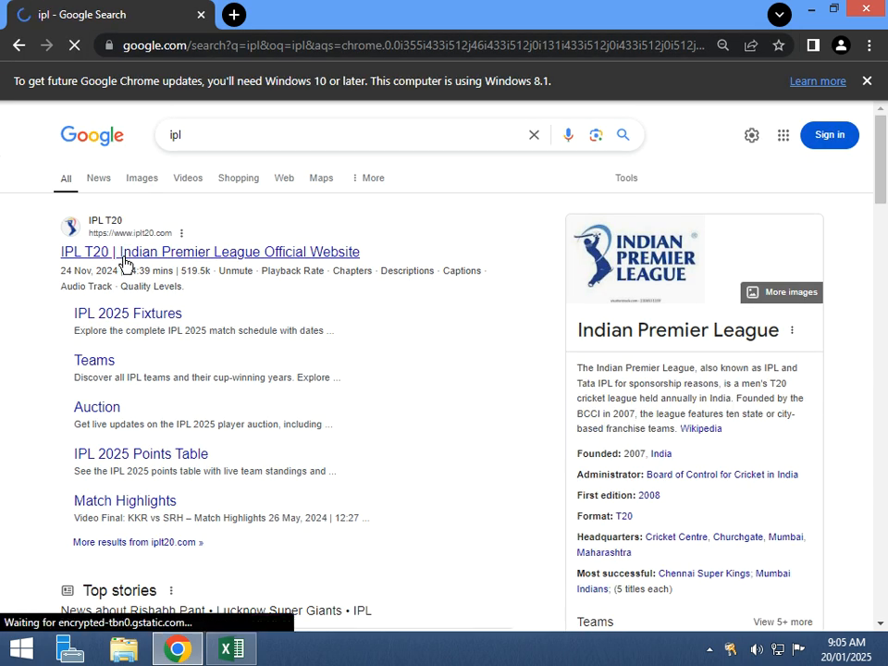
{"action": "left_click", "coordinate": [125, 264]}
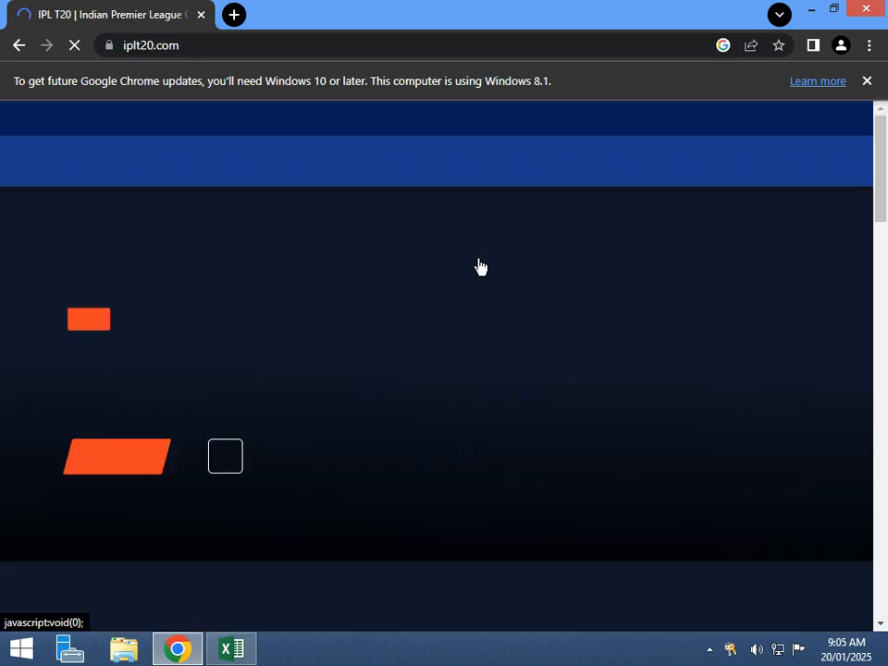
Open the IPL site's statistics page for the 2024 season and accept its cookies.
{"action": "left_click_drag", "start_coordinate": [381, 148], "coordinate": [289, 174]}
{"action": "mouse_move", "coordinate": [278, 170]}
{"action": "left_click", "coordinate": [295, 202]}
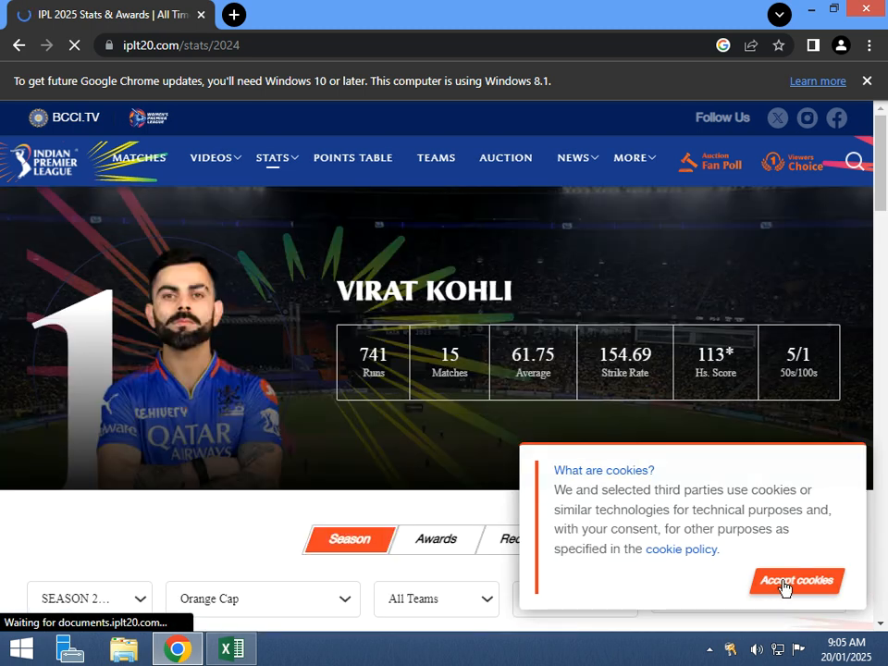
{"action": "left_click", "coordinate": [784, 584]}
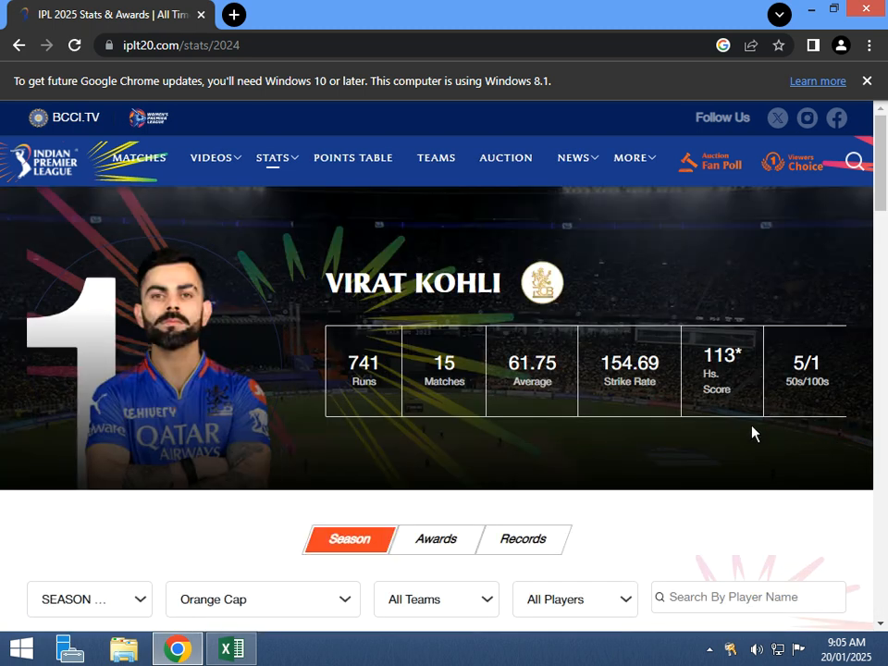
Examine the 2024 season's featured player summary and the Orange Cap table with its filters.
{"action": "scroll", "coordinate": [751, 432], "scroll_direction": "down", "scroll_amount": 2}
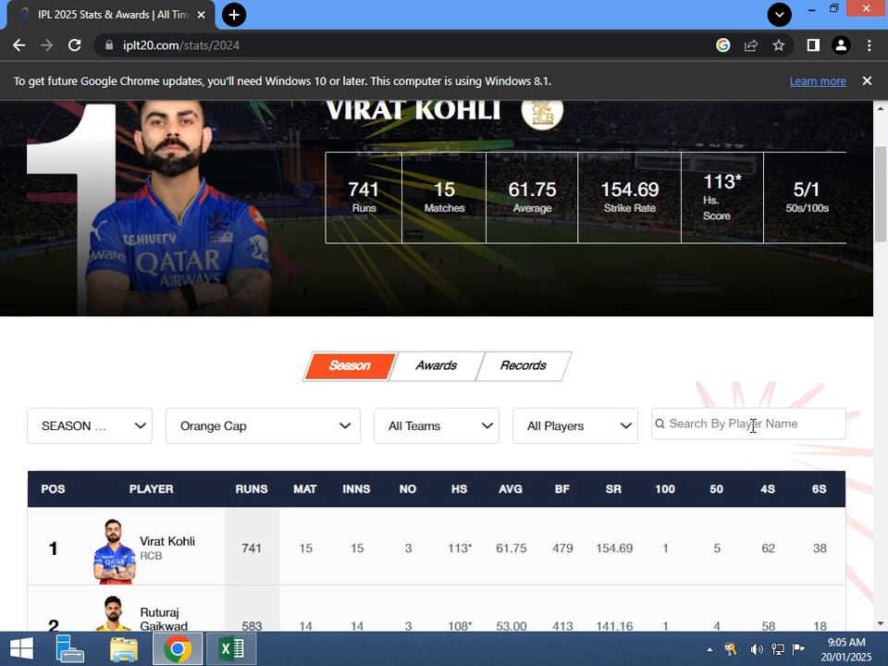
{"action": "scroll", "coordinate": [753, 425], "scroll_direction": "up", "scroll_amount": 2}
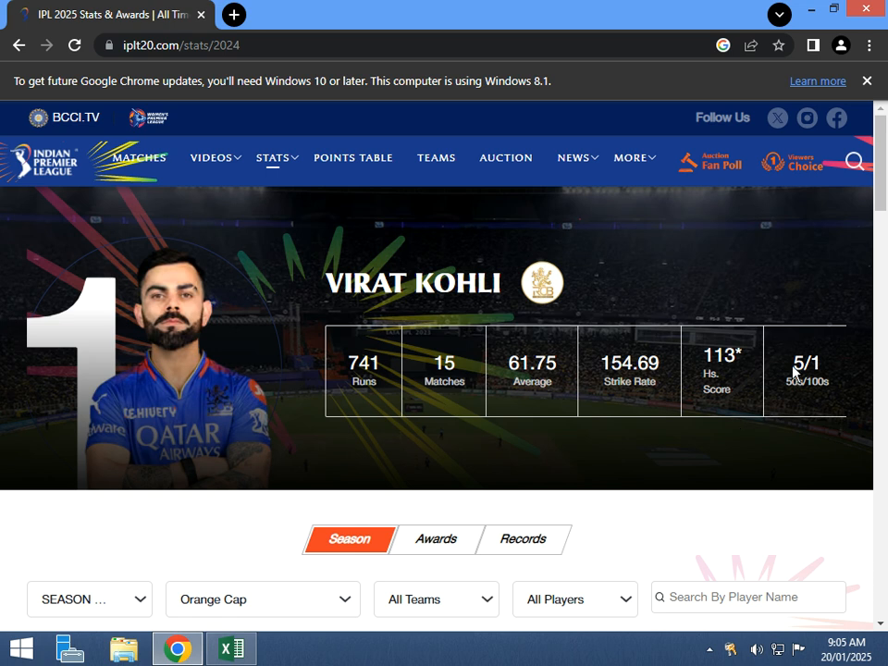
{"action": "scroll", "coordinate": [269, 376], "scroll_direction": "down", "scroll_amount": 1}
{"action": "scroll", "coordinate": [198, 393], "scroll_direction": "down", "scroll_amount": 1}
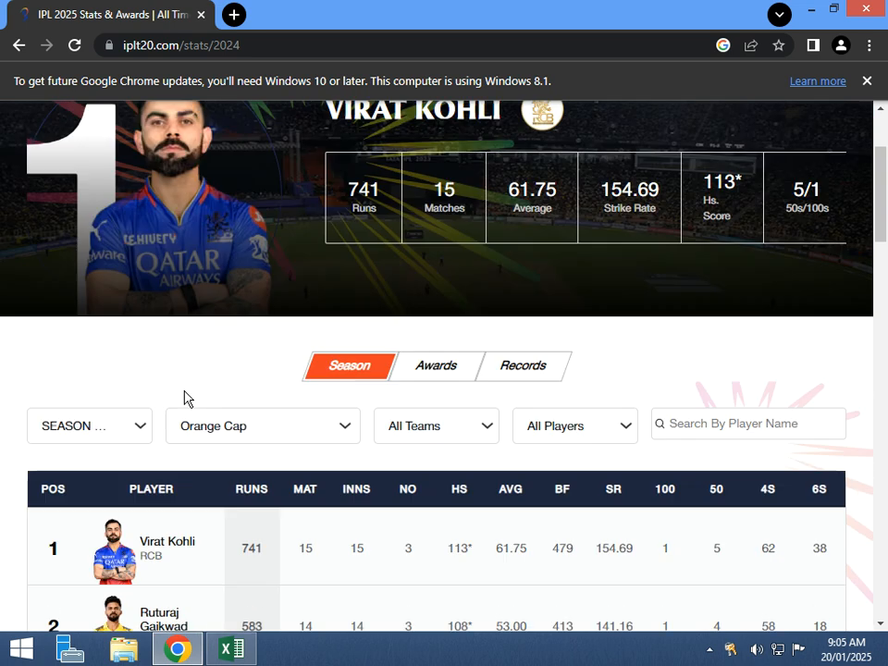
{"action": "scroll", "coordinate": [204, 367], "scroll_direction": "up", "scroll_amount": 2}
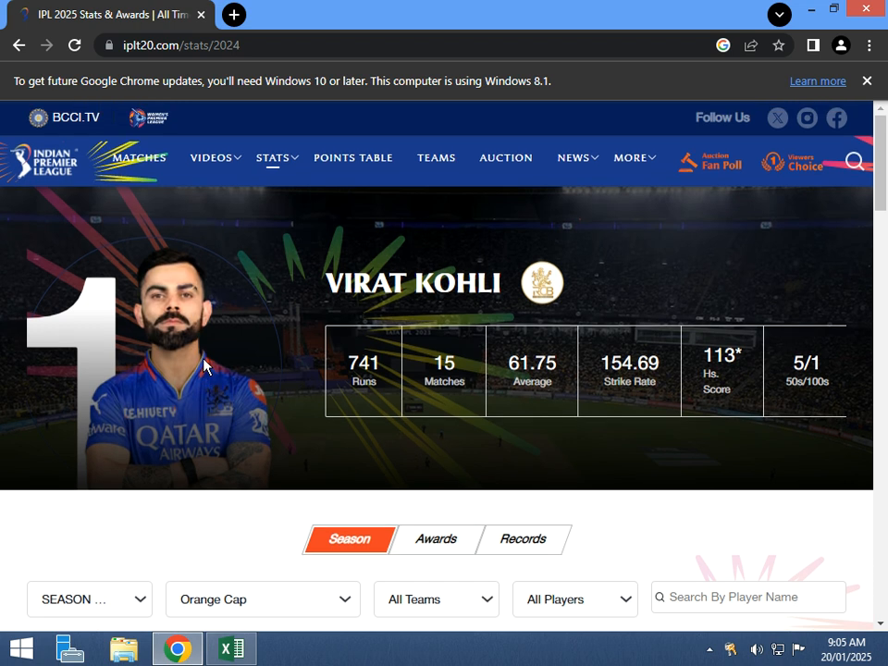
{"action": "scroll", "coordinate": [205, 363], "scroll_direction": "down", "scroll_amount": 1}
{"action": "scroll", "coordinate": [115, 428], "scroll_direction": "down", "scroll_amount": 2}
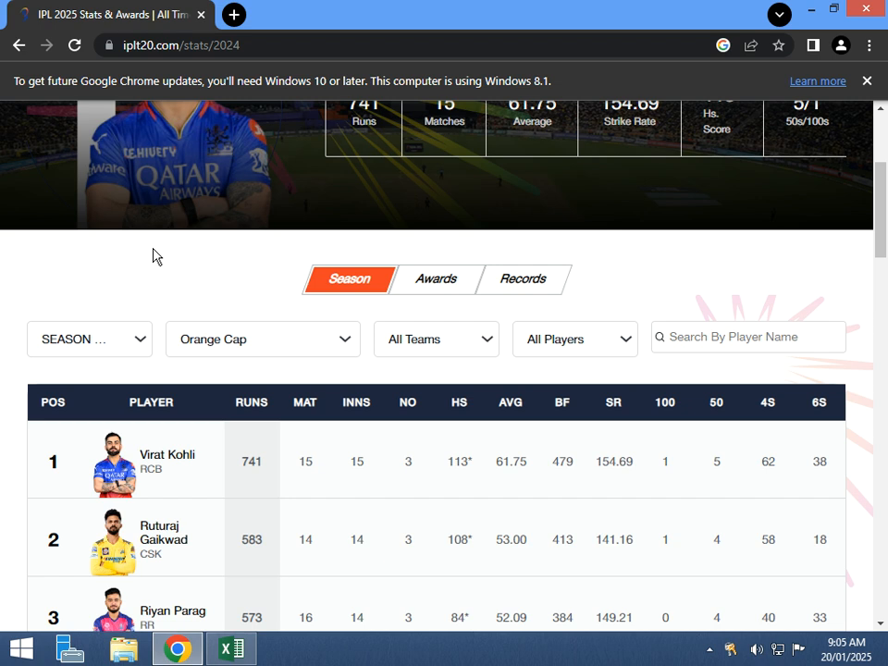
{"action": "scroll", "coordinate": [84, 304], "scroll_direction": "down", "scroll_amount": 1}
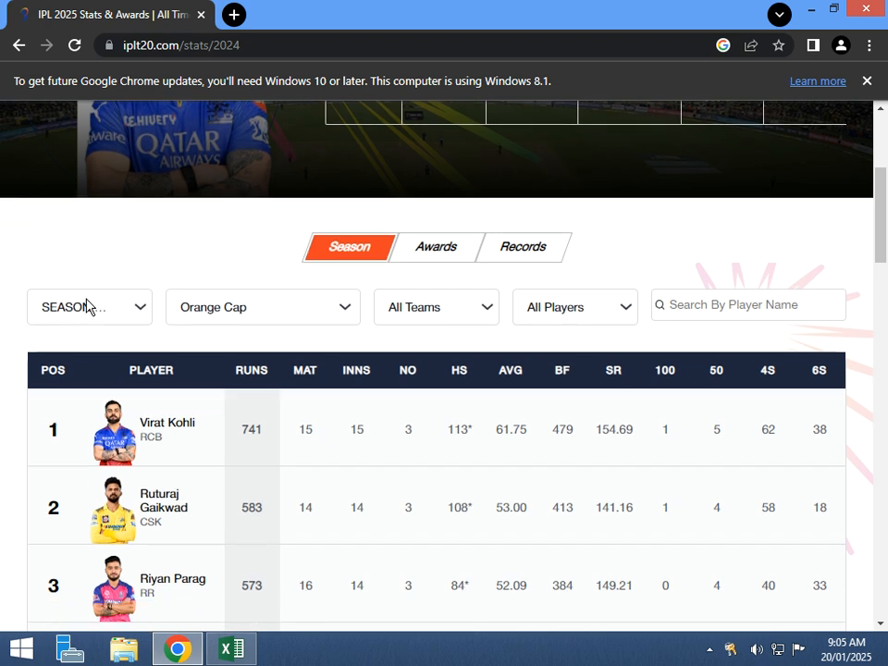
Set the statistics table's season filter to Season 2012.
{"action": "left_click", "coordinate": [130, 266]}
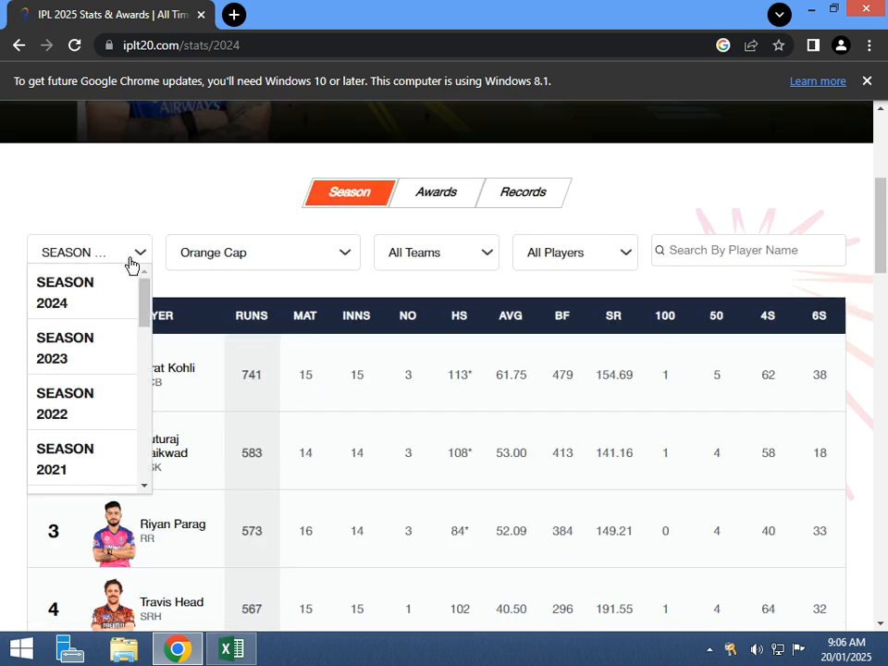
{"action": "scroll", "coordinate": [61, 345], "scroll_direction": "down", "scroll_amount": 6}
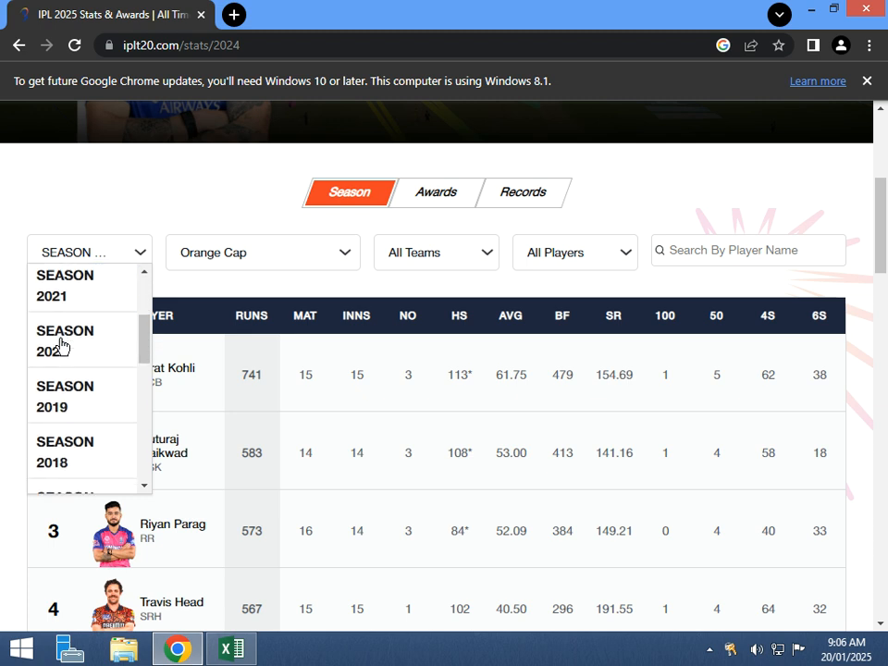
{"action": "left_click", "coordinate": [77, 372]}
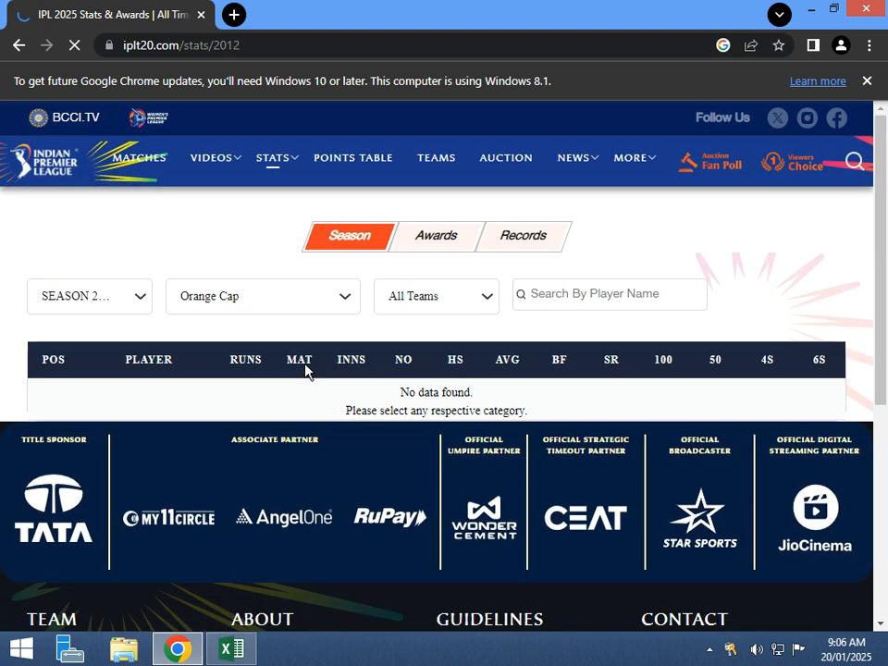
Set the 2012 statistics category to Angel One Super Sixes Of The Season and review the ranked players.
{"action": "scroll", "coordinate": [320, 416], "scroll_direction": "down", "scroll_amount": 3}
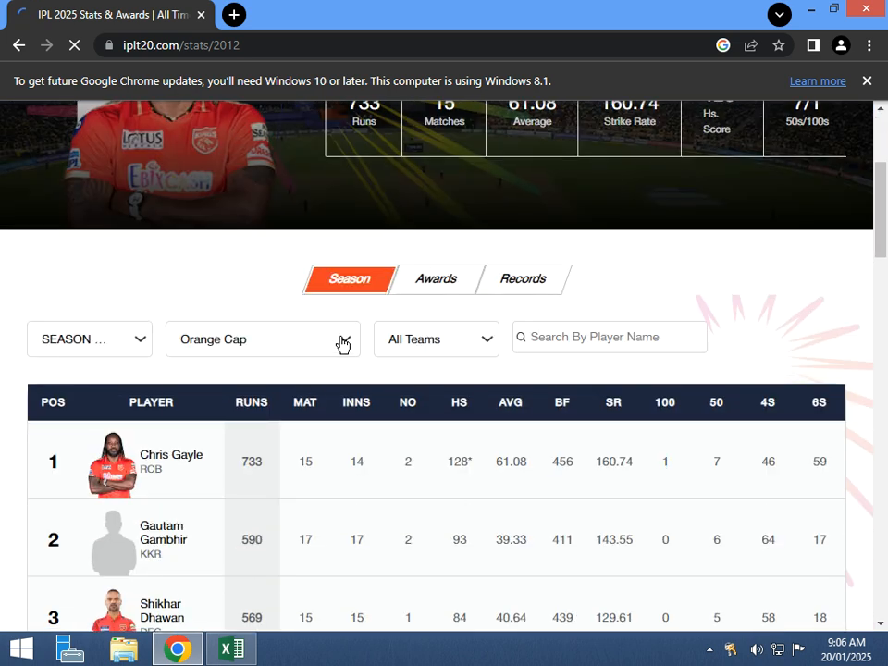
{"action": "left_click", "coordinate": [338, 342]}
{"action": "scroll", "coordinate": [283, 458], "scroll_direction": "down", "scroll_amount": 1}
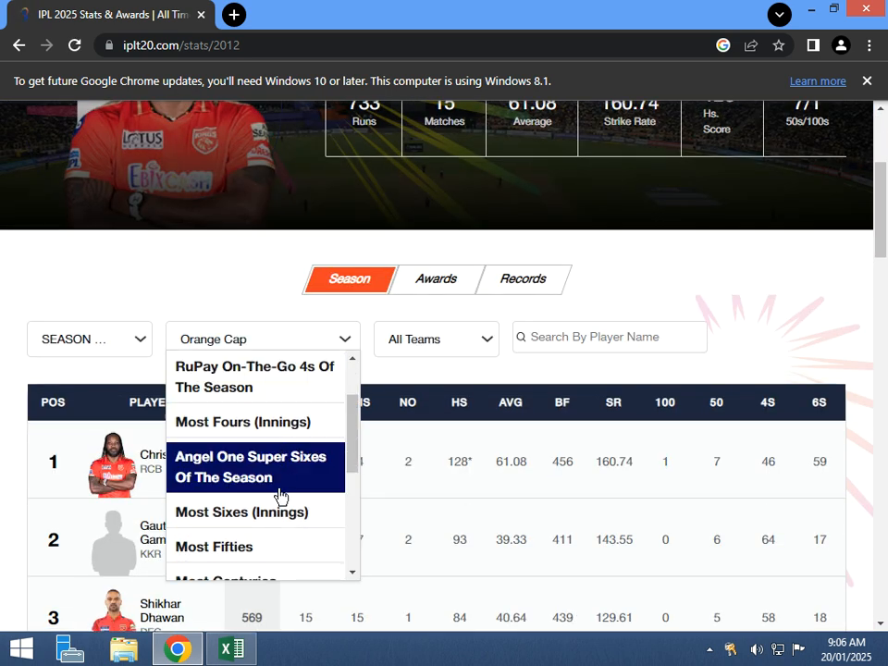
{"action": "scroll", "coordinate": [279, 491], "scroll_direction": "down", "scroll_amount": 1}
{"action": "scroll", "coordinate": [274, 463], "scroll_direction": "up", "scroll_amount": 1}
{"action": "left_click", "coordinate": [268, 472]}
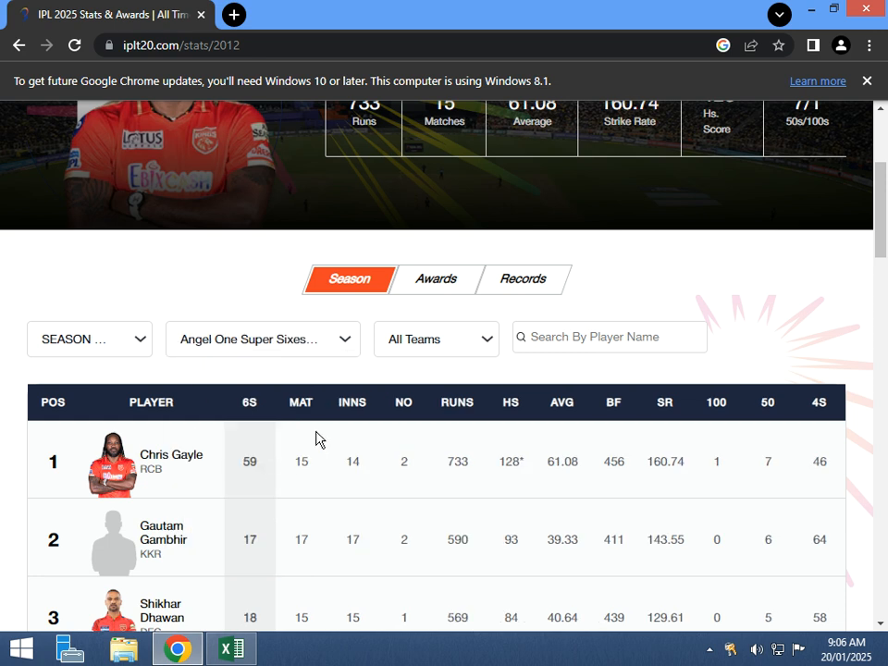
{"action": "scroll", "coordinate": [526, 410], "scroll_direction": "down", "scroll_amount": 1}
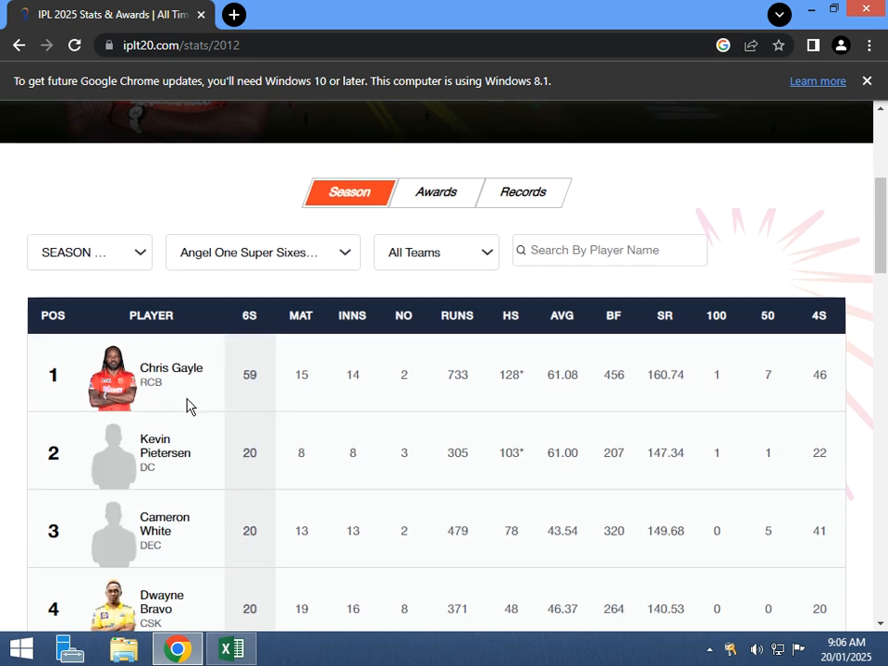
{"action": "scroll", "coordinate": [188, 405], "scroll_direction": "up", "scroll_amount": 2}
{"action": "scroll", "coordinate": [189, 405], "scroll_direction": "down", "scroll_amount": 1}
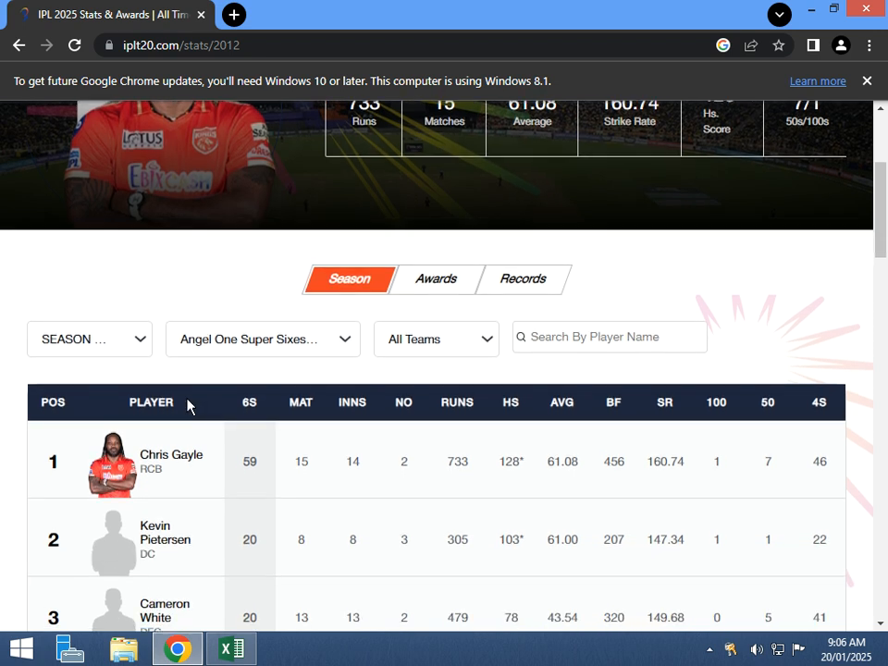
Filter the 2012 sixes table to the CSK team and look through its players.
{"action": "left_click", "coordinate": [428, 342]}
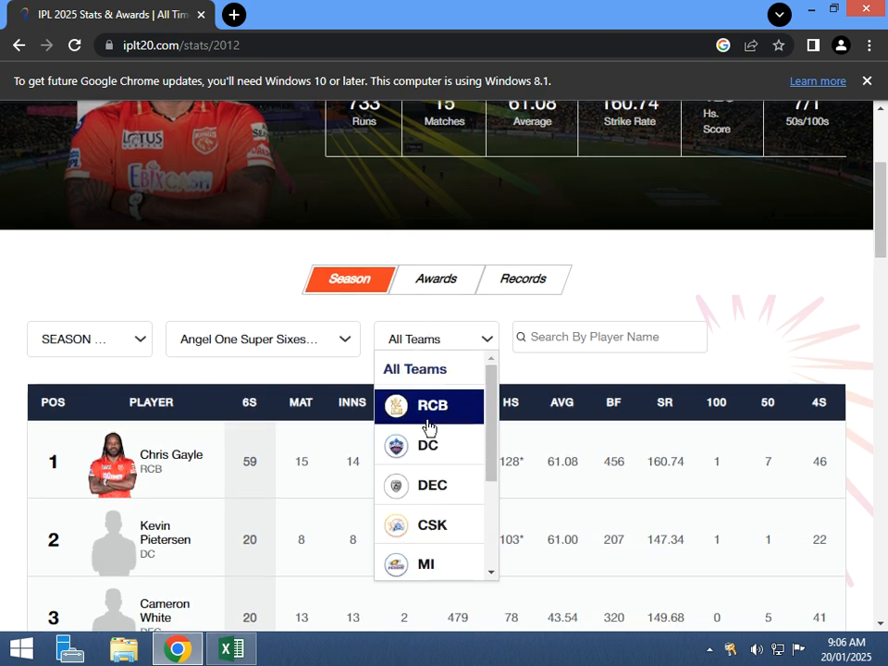
{"action": "left_click", "coordinate": [423, 526]}
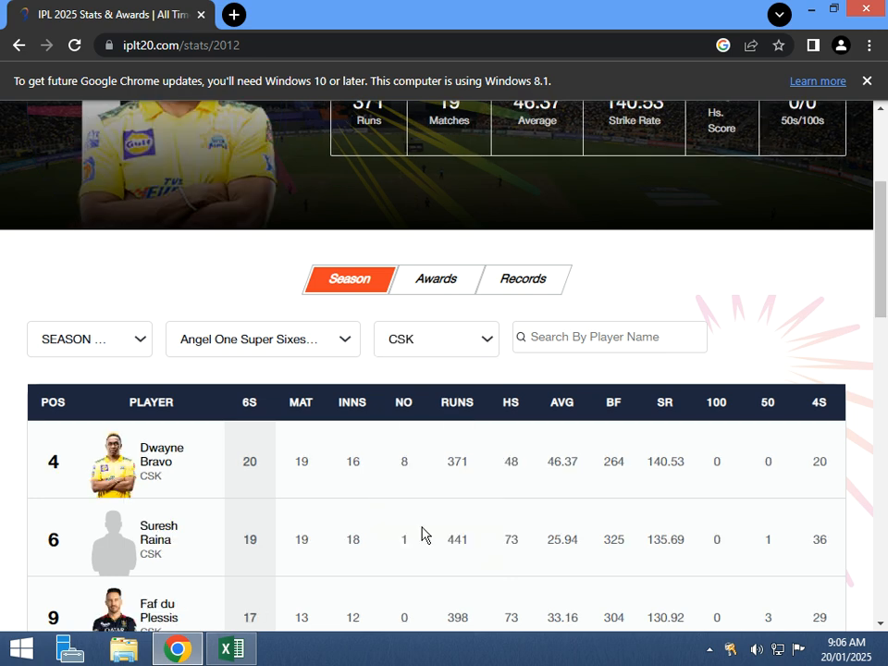
{"action": "scroll", "coordinate": [421, 535], "scroll_direction": "down", "scroll_amount": 2}
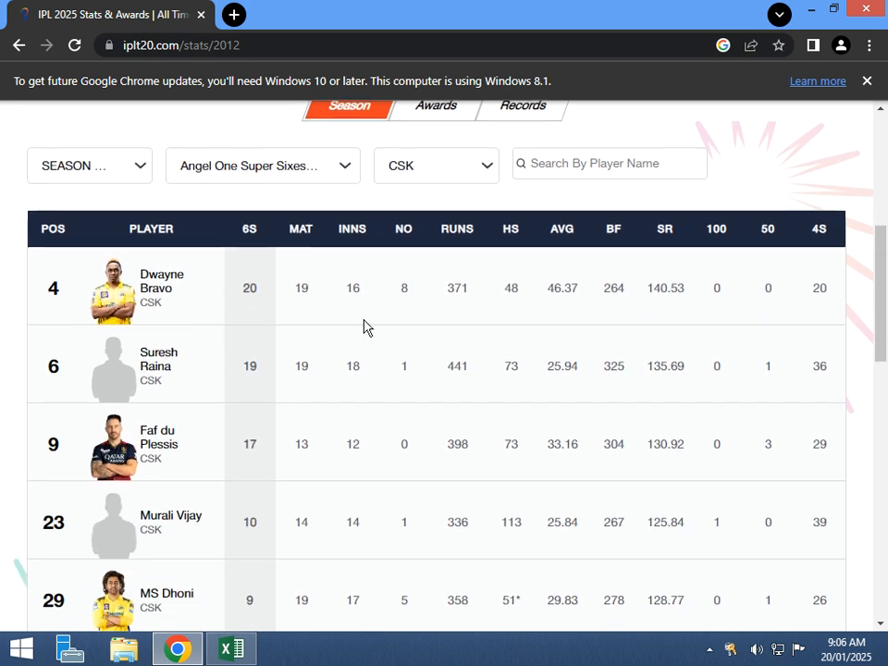
Change the statistics season filter to Season 2016.
{"action": "left_click", "coordinate": [117, 167]}
{"action": "scroll", "coordinate": [109, 289], "scroll_direction": "down", "scroll_amount": 3}
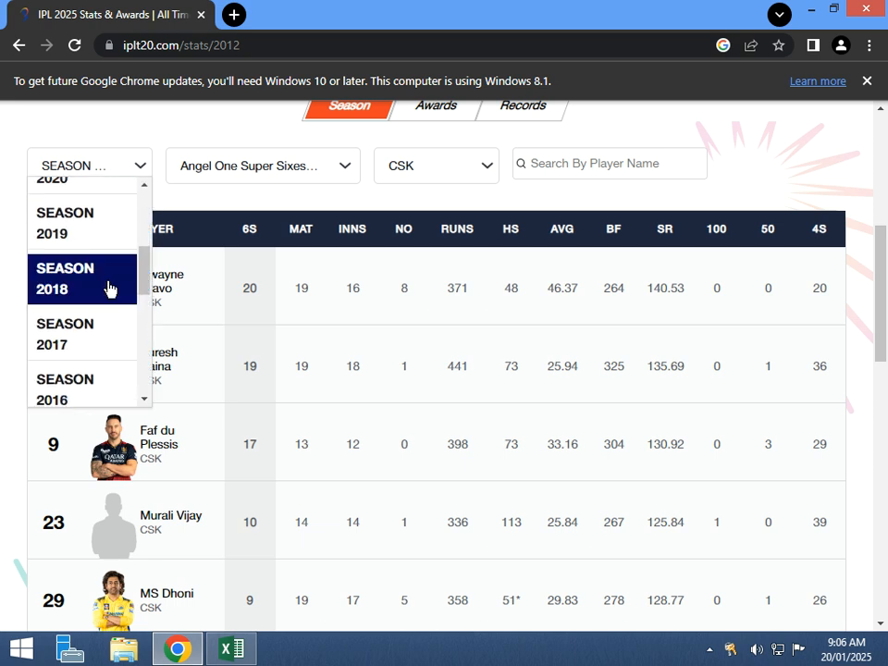
{"action": "left_click", "coordinate": [117, 384]}
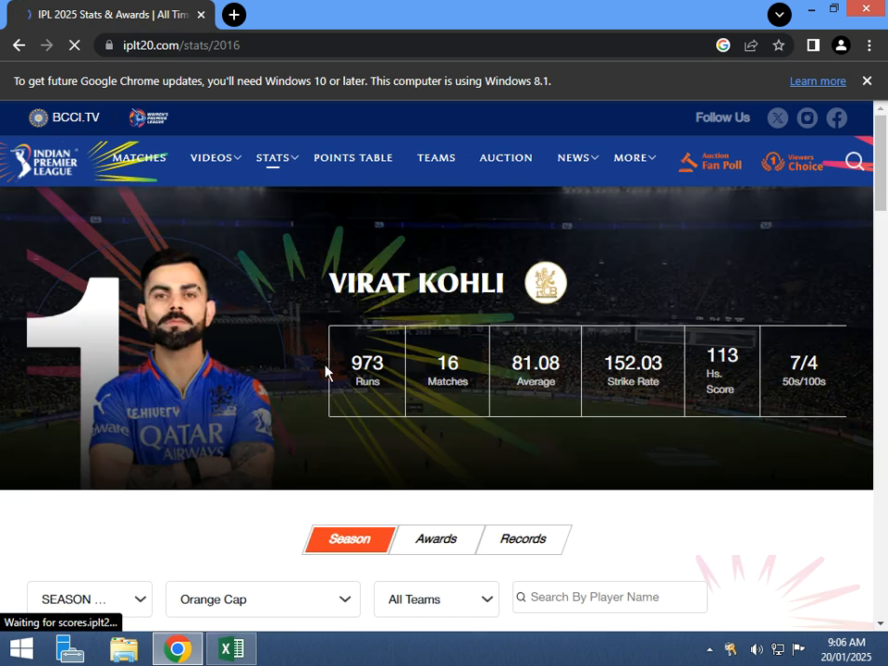
Switch the 2016 statistics category from batters to bowlers and show the Purple Cap ranking.
{"action": "scroll", "coordinate": [319, 366], "scroll_direction": "down", "scroll_amount": 3}
{"action": "left_click", "coordinate": [357, 259]}
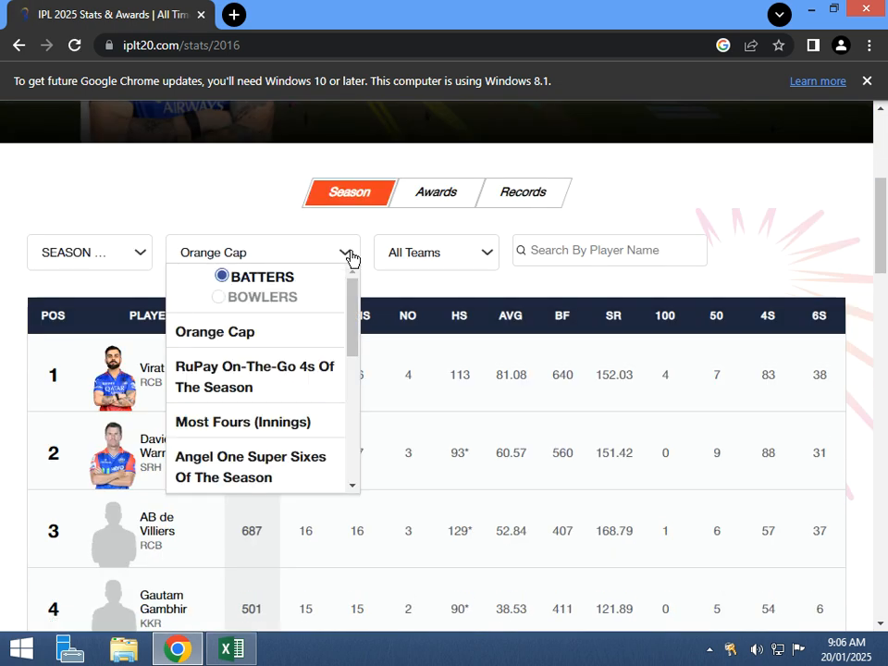
{"action": "left_click", "coordinate": [256, 308]}
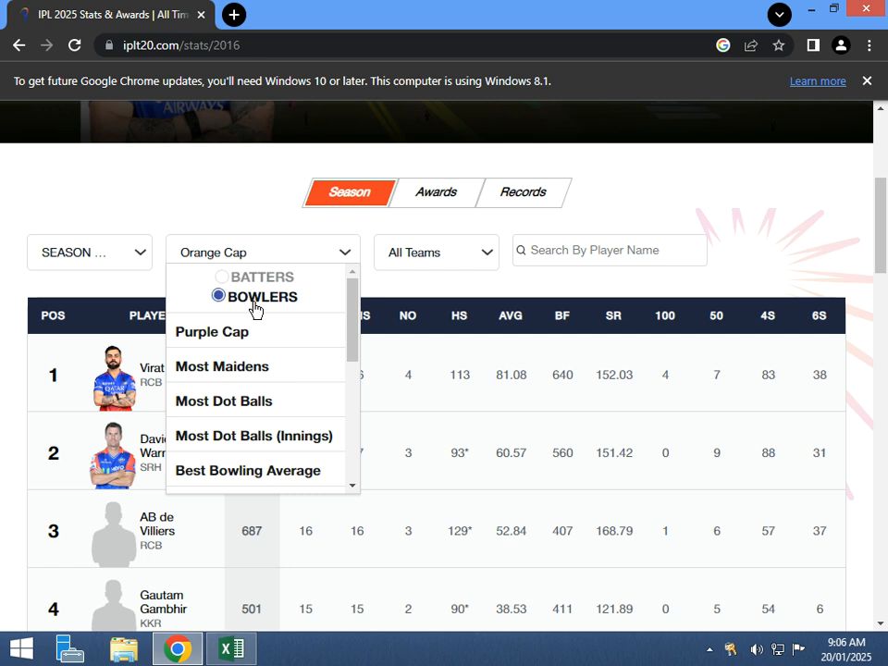
{"action": "left_click", "coordinate": [218, 340]}
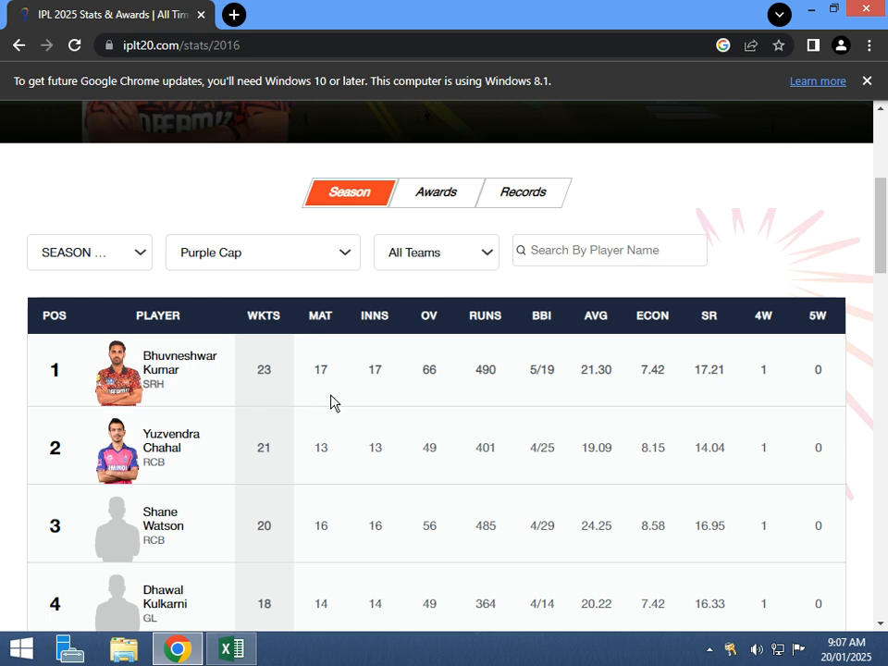
Filter the 2016 Purple Cap table to the KKR team.
{"action": "left_click", "coordinate": [420, 257]}
{"action": "scroll", "coordinate": [453, 407], "scroll_direction": "down", "scroll_amount": 2}
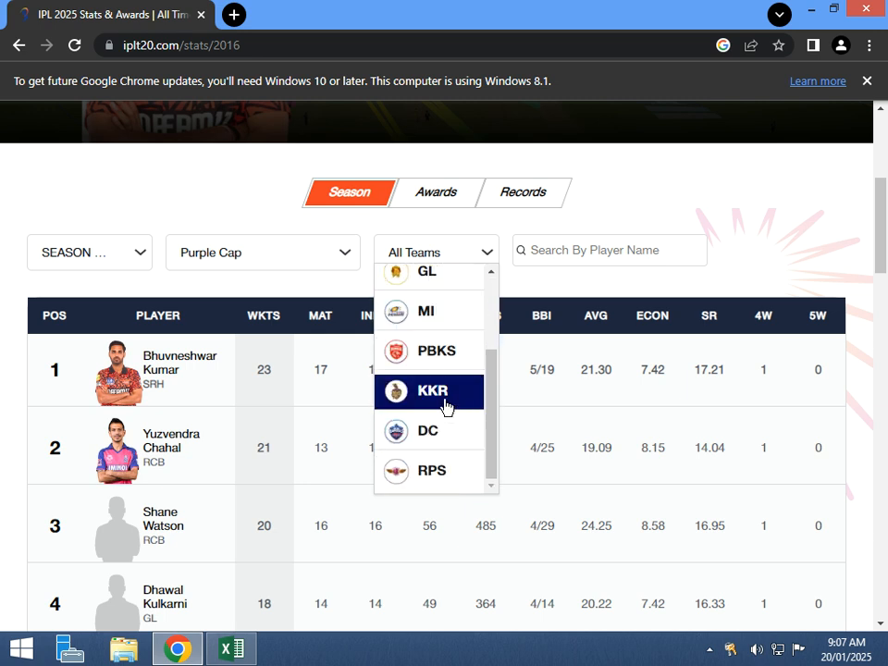
{"action": "left_click", "coordinate": [446, 407]}
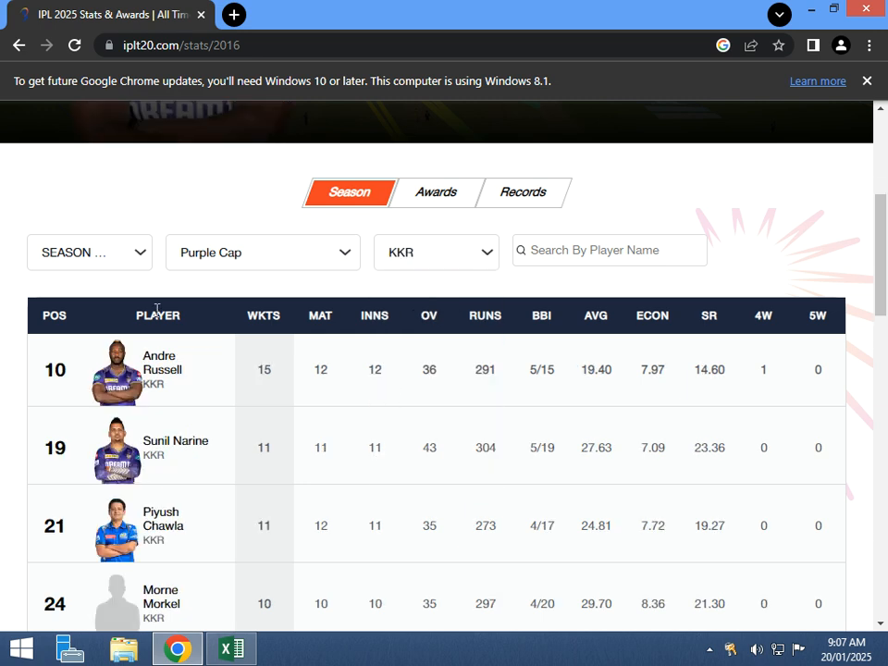
Examine the filtered list of KKR bowlers and their wicket statistics for 2016.
{"action": "scroll", "coordinate": [638, 319], "scroll_direction": "down", "scroll_amount": 2}
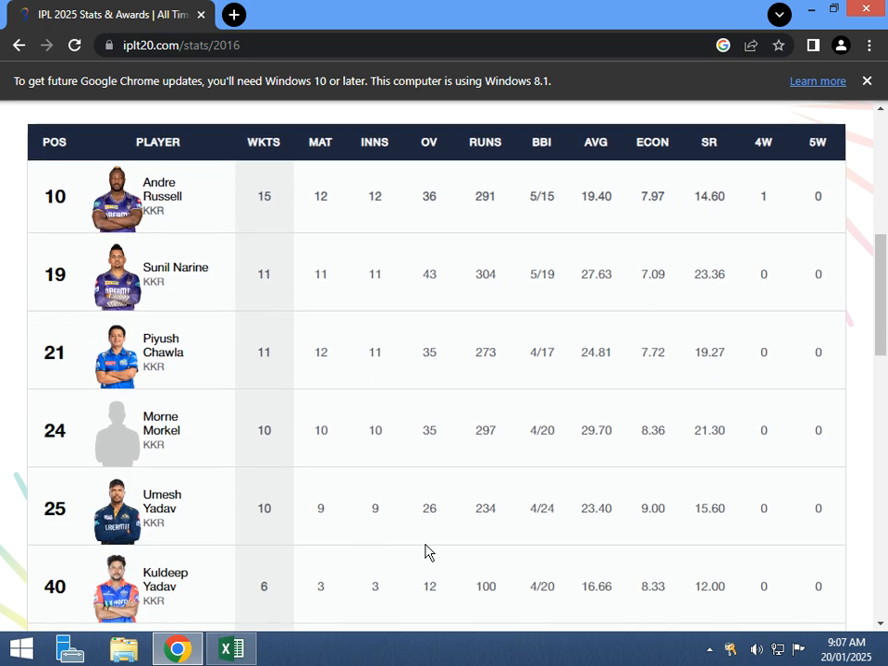
{"action": "scroll", "coordinate": [482, 392], "scroll_direction": "up", "scroll_amount": 1}
{"action": "scroll", "coordinate": [482, 386], "scroll_direction": "up", "scroll_amount": 1}
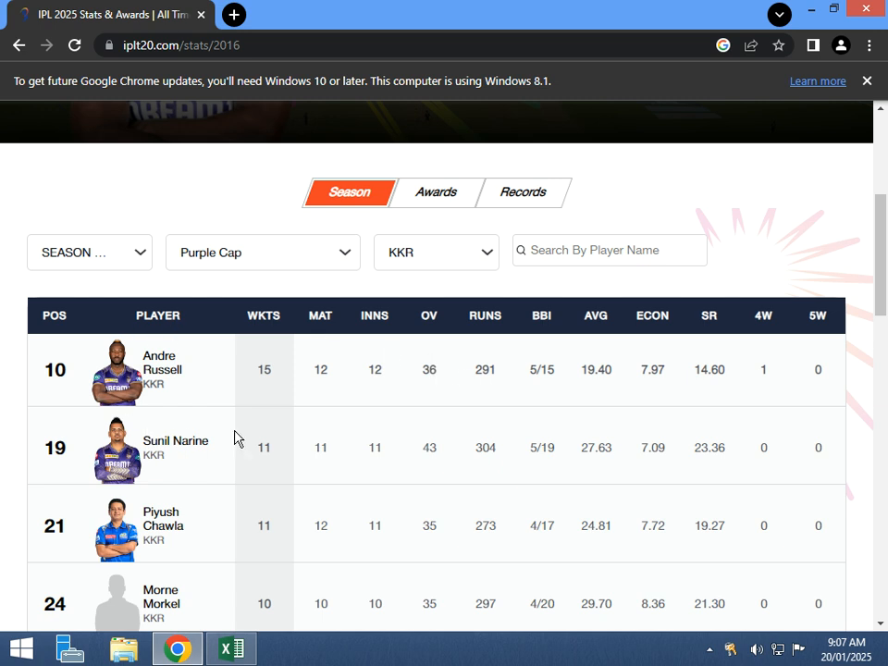
{"action": "scroll", "coordinate": [228, 435], "scroll_direction": "down", "scroll_amount": 1}
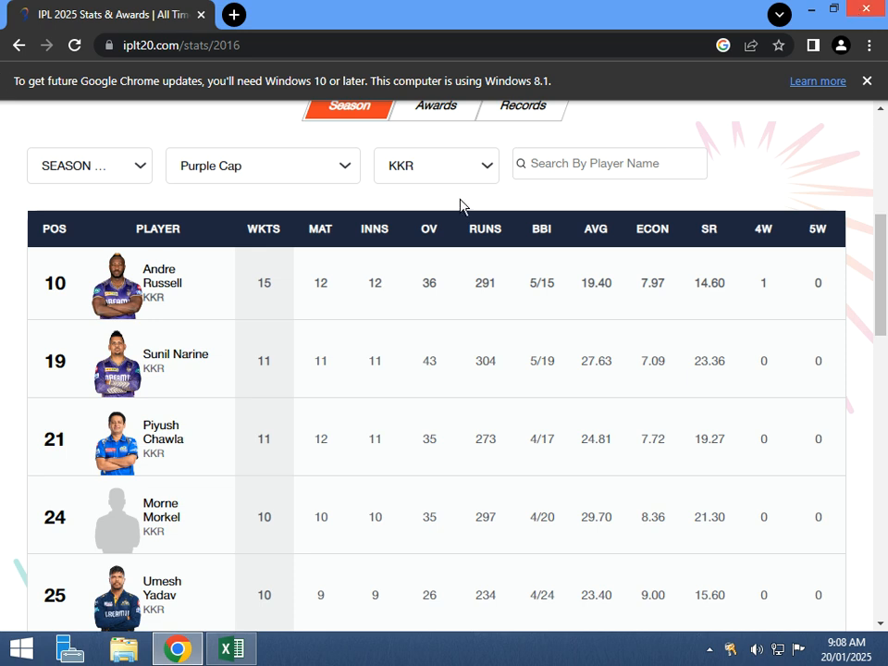
{"action": "scroll", "coordinate": [443, 333], "scroll_direction": "down", "scroll_amount": 1}
{"action": "scroll", "coordinate": [443, 333], "scroll_direction": "down", "scroll_amount": 5}
{"action": "scroll", "coordinate": [529, 277], "scroll_direction": "up", "scroll_amount": 4}
Switch back to the Excel workbook and select cell B3 in the City column of the Database sheet.
{"action": "key", "text": "alt+Tab"}
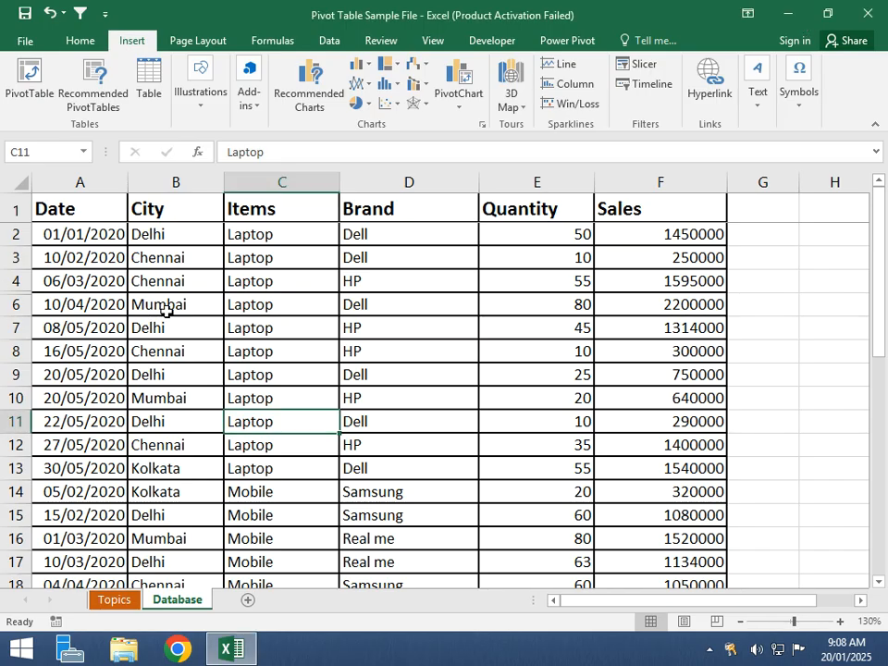
{"action": "left_click", "coordinate": [234, 285]}
{"action": "left_click", "coordinate": [138, 259]}
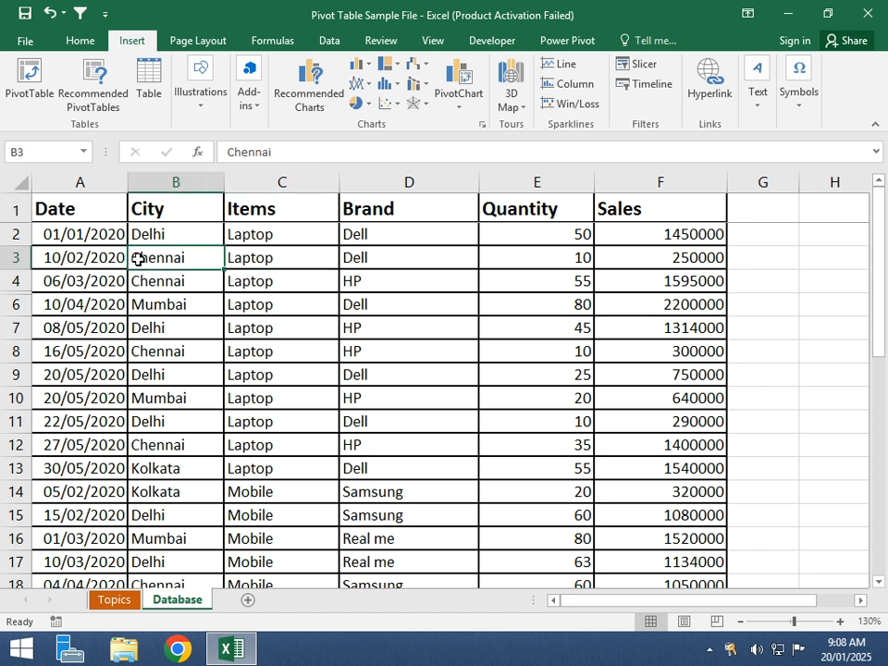
Fill the header row A1:F1 of the Database sheet with yellow.
{"action": "left_click", "coordinate": [154, 327]}
{"action": "left_click_drag", "start_coordinate": [71, 201], "coordinate": [654, 201]}
{"action": "left_click", "coordinate": [81, 41]}
{"action": "left_click", "coordinate": [200, 97]}
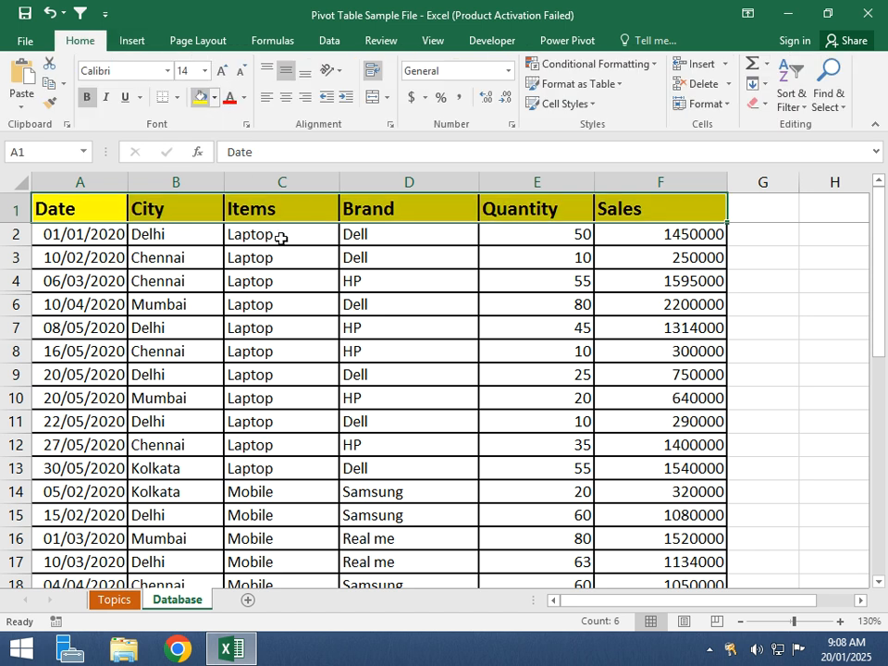
{"action": "left_click", "coordinate": [298, 286]}
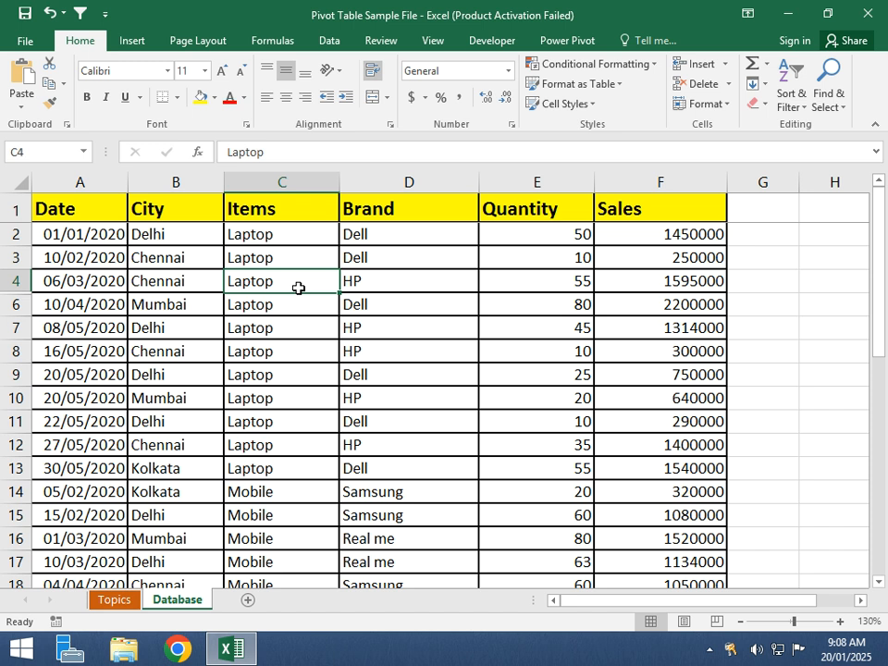
Create a pivot table on a new worksheet from the whole data range A1:F35 of the Database sheet.
{"action": "scroll", "coordinate": [273, 330], "scroll_direction": "down", "scroll_amount": 6}
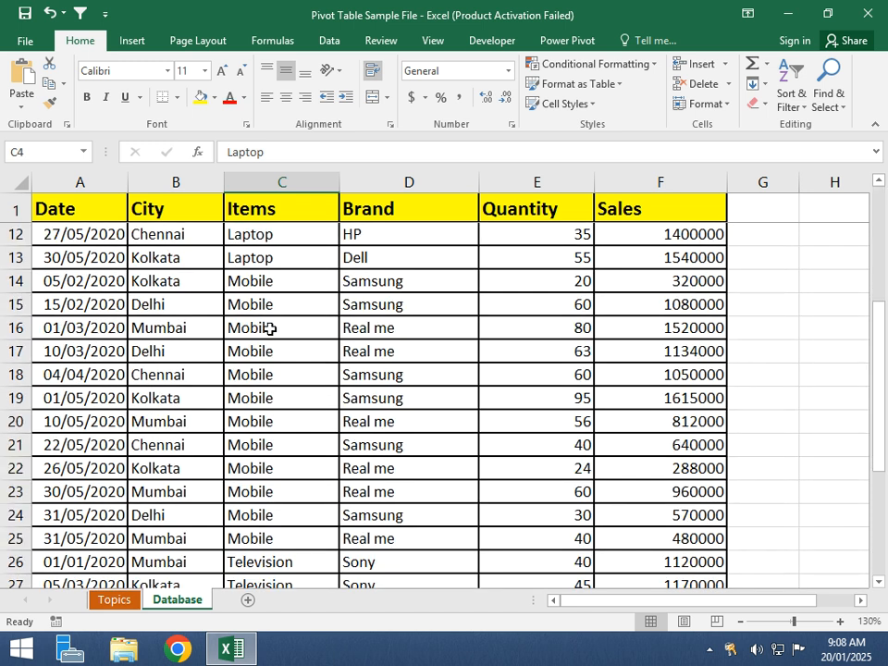
{"action": "scroll", "coordinate": [269, 329], "scroll_direction": "down", "scroll_amount": 4}
{"action": "scroll", "coordinate": [269, 330], "scroll_direction": "up", "scroll_amount": 8}
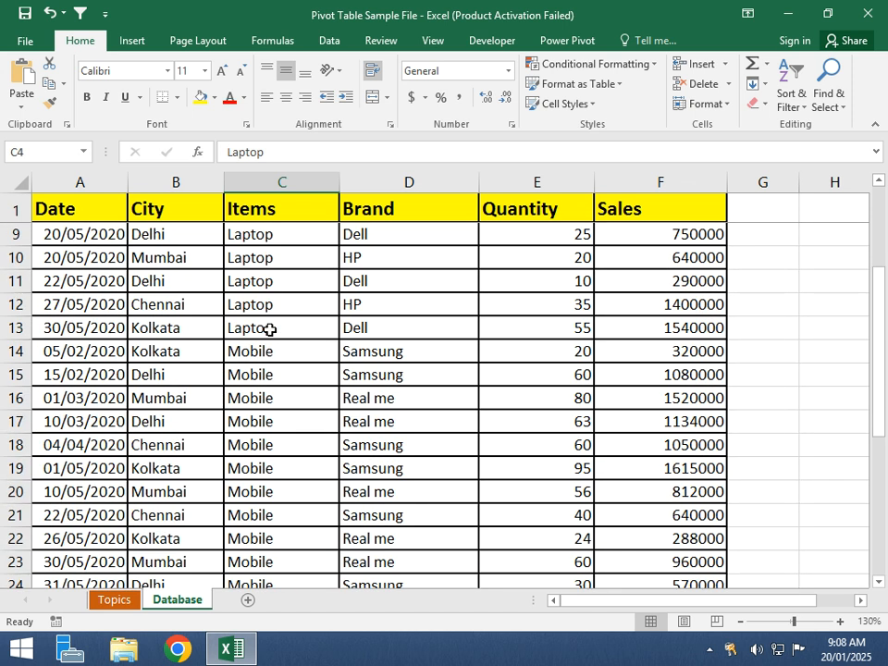
{"action": "left_click", "coordinate": [52, 208]}
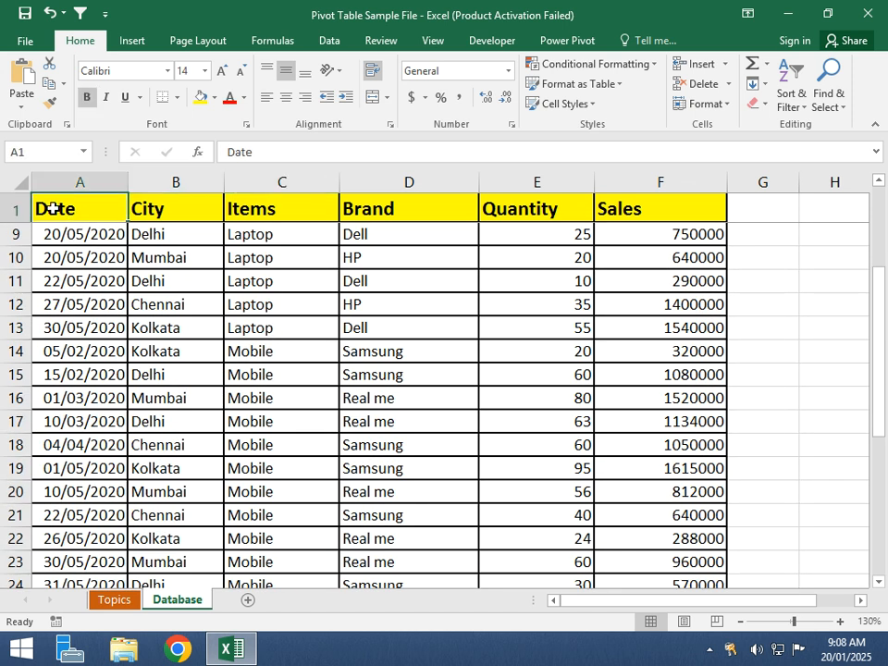
{"action": "key", "text": "ctrl+shift+End"}
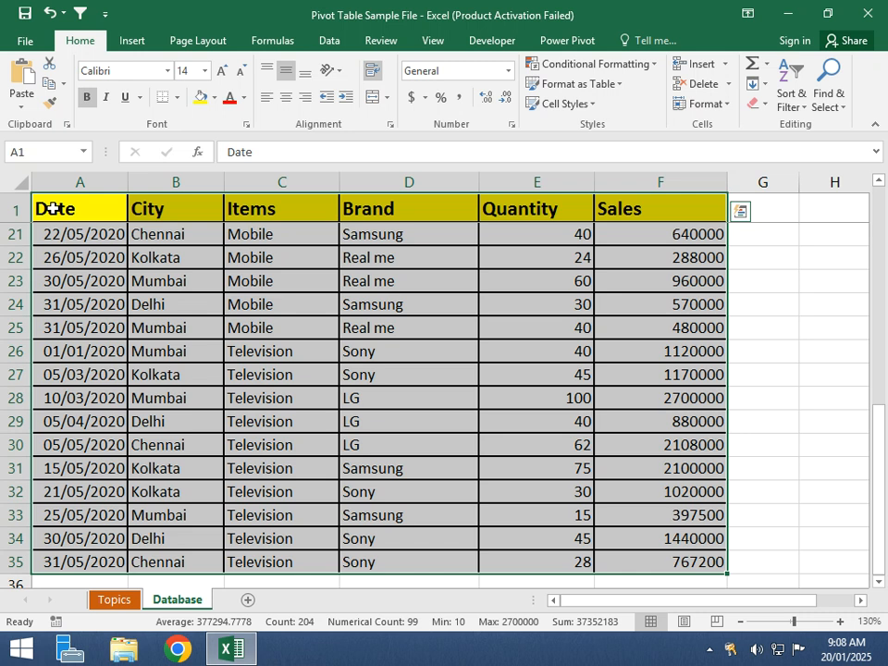
{"action": "left_click", "coordinate": [139, 40]}
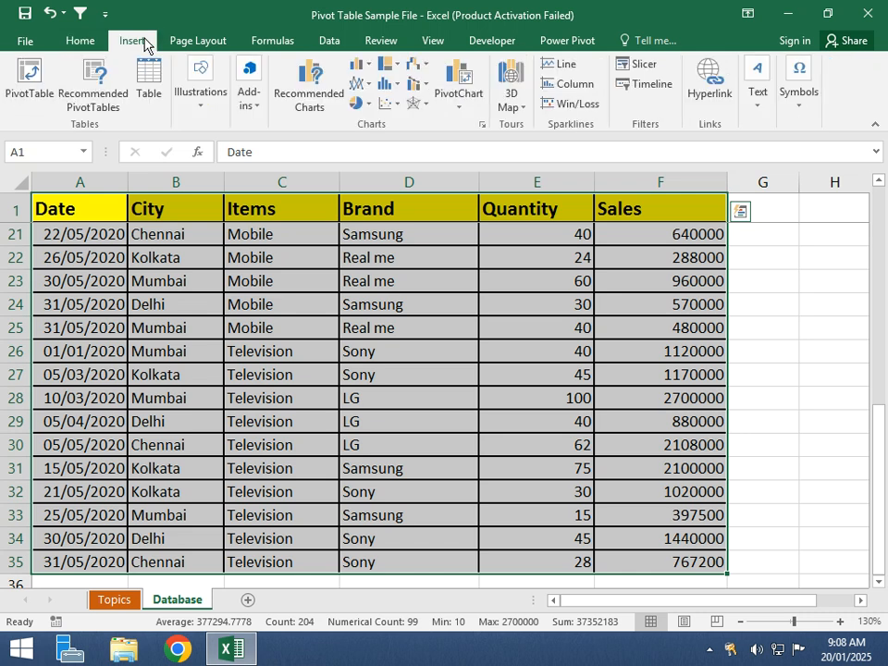
{"action": "left_click", "coordinate": [30, 99]}
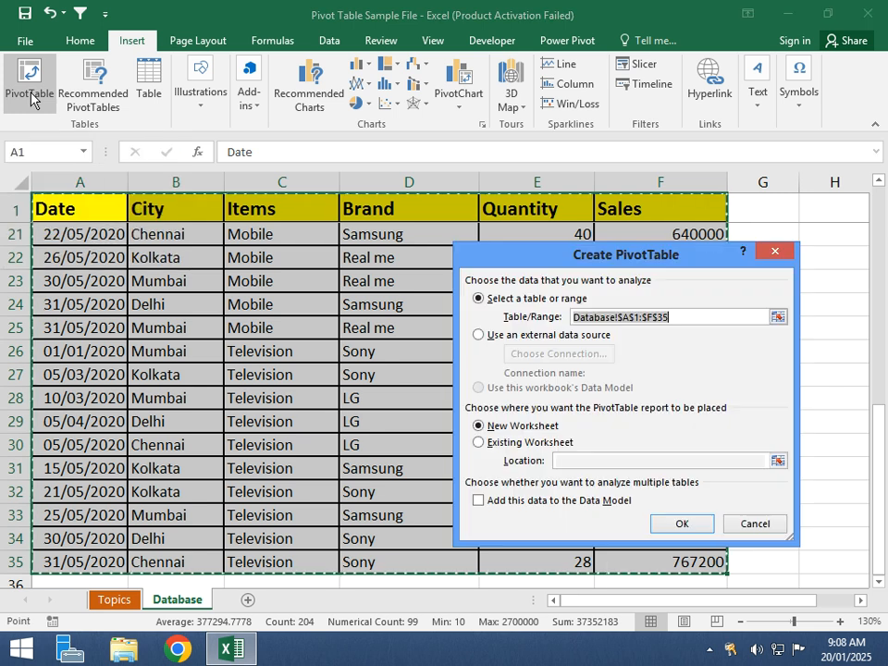
{"action": "left_click_drag", "start_coordinate": [608, 262], "coordinate": [434, 174]}
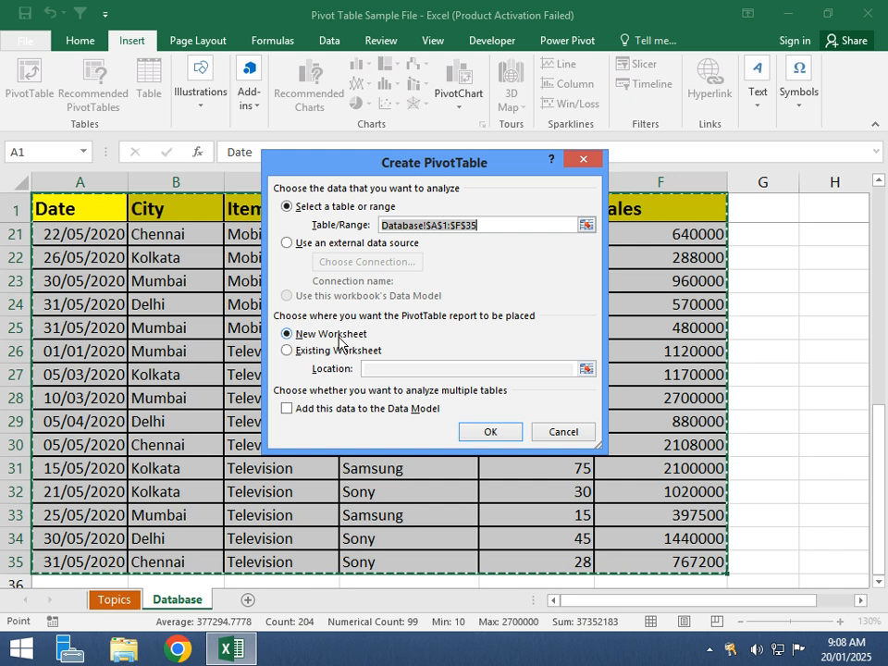
{"action": "left_click", "coordinate": [490, 432]}
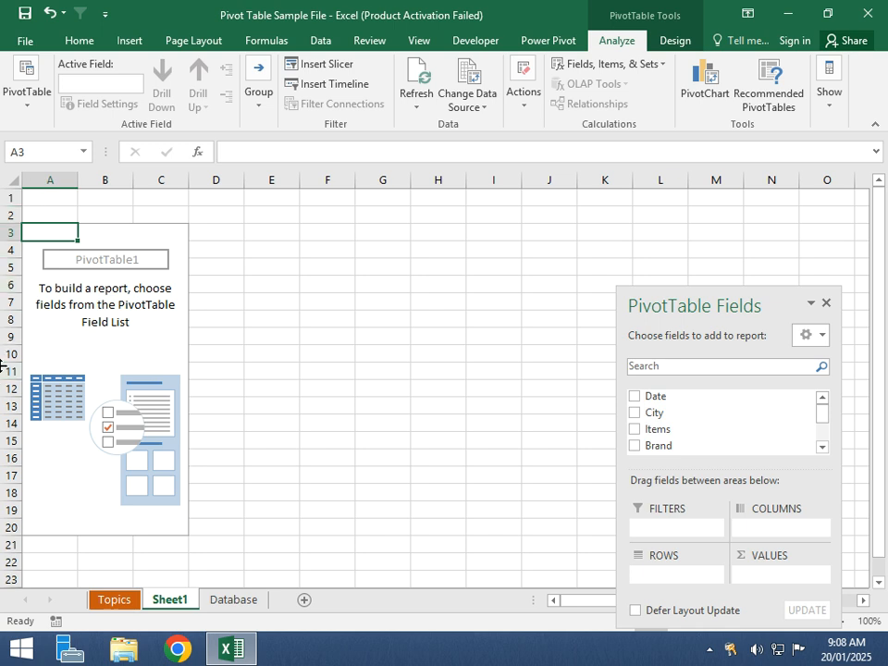
Enlarge the pivot field list and build the report with Items as rows and the sum of Sales as values.
{"action": "left_click_drag", "start_coordinate": [723, 305], "coordinate": [776, 156]}
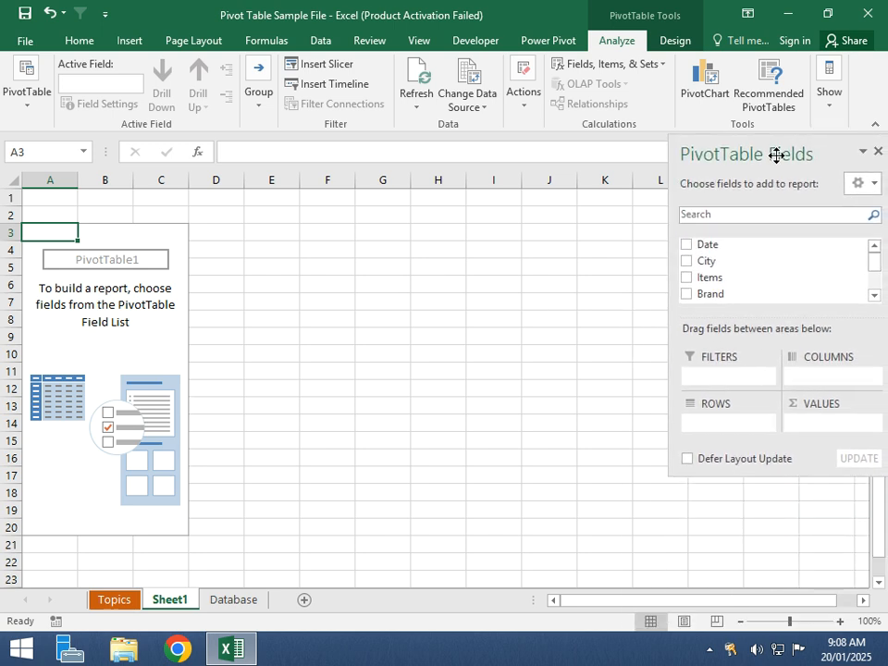
{"action": "left_click_drag", "start_coordinate": [682, 470], "coordinate": [645, 620]}
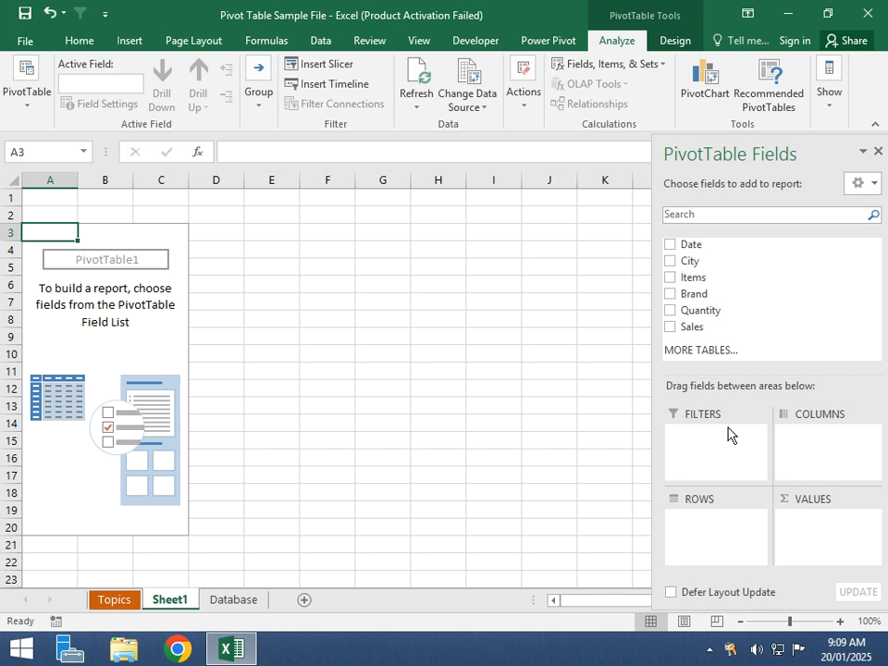
{"action": "left_click_drag", "start_coordinate": [719, 281], "coordinate": [706, 539]}
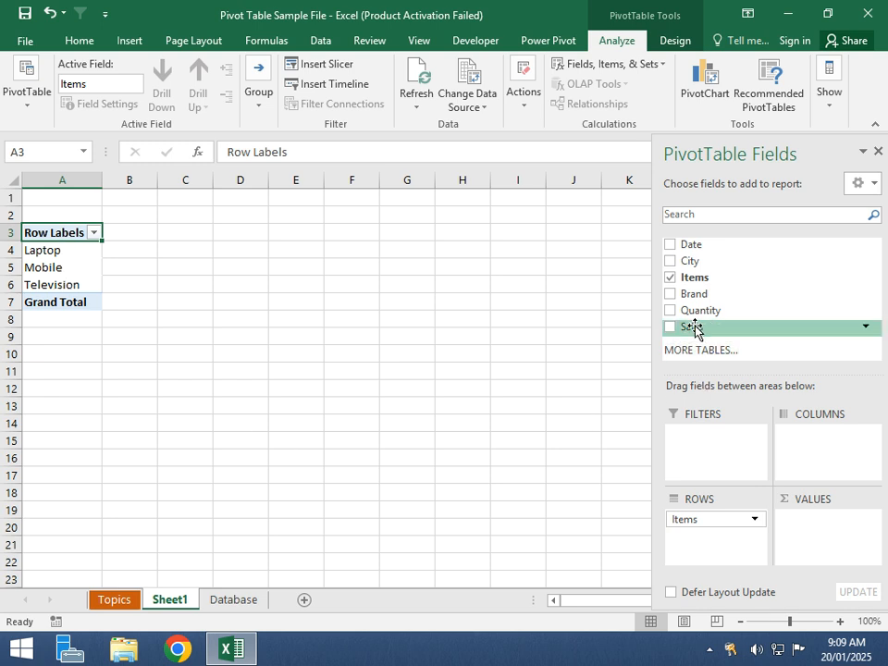
{"action": "left_click_drag", "start_coordinate": [695, 331], "coordinate": [820, 537]}
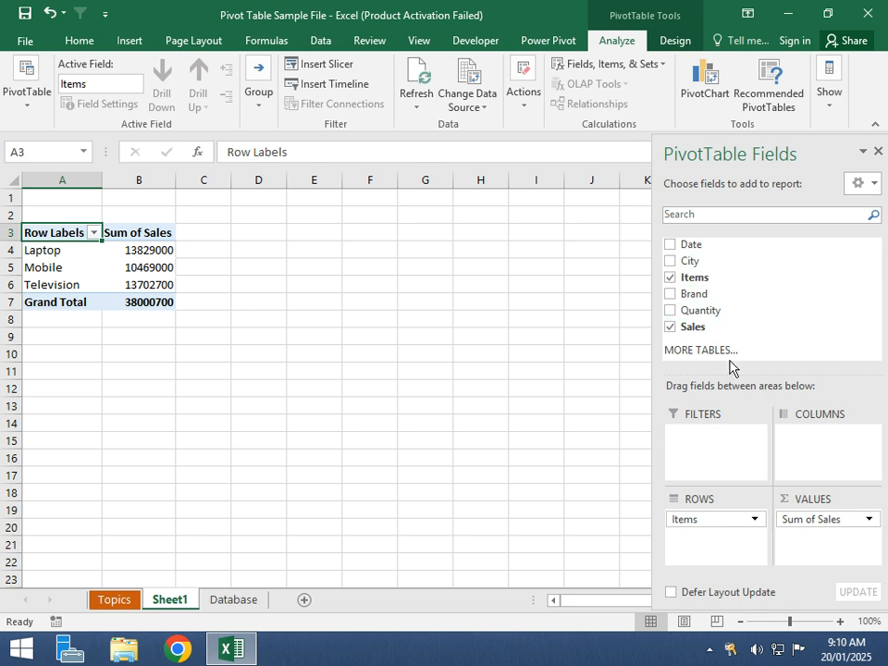
Add City as the report filter and filter the pivot table to Delhi.
{"action": "left_click_drag", "start_coordinate": [691, 259], "coordinate": [682, 462]}
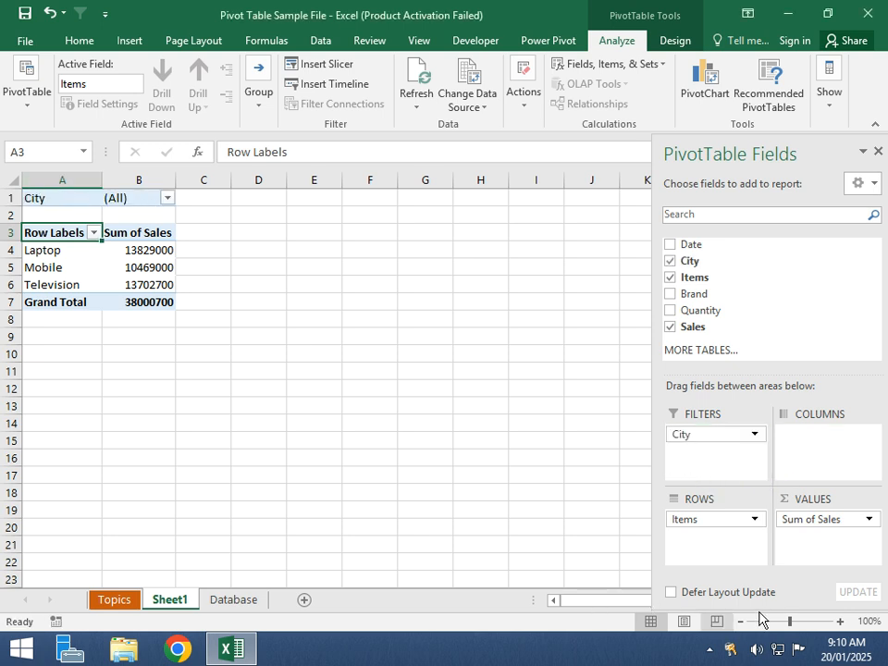
{"action": "left_click", "coordinate": [794, 627]}
{"action": "scroll", "coordinate": [222, 222], "scroll_direction": "up", "scroll_amount": 1}
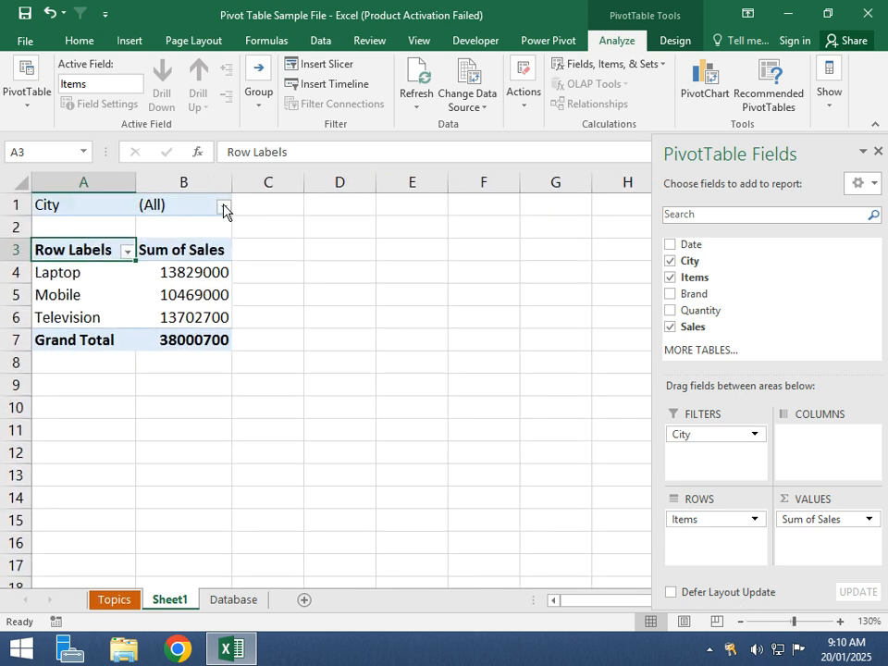
{"action": "left_click", "coordinate": [224, 209]}
{"action": "left_click", "coordinate": [61, 276]}
{"action": "left_click", "coordinate": [120, 428]}
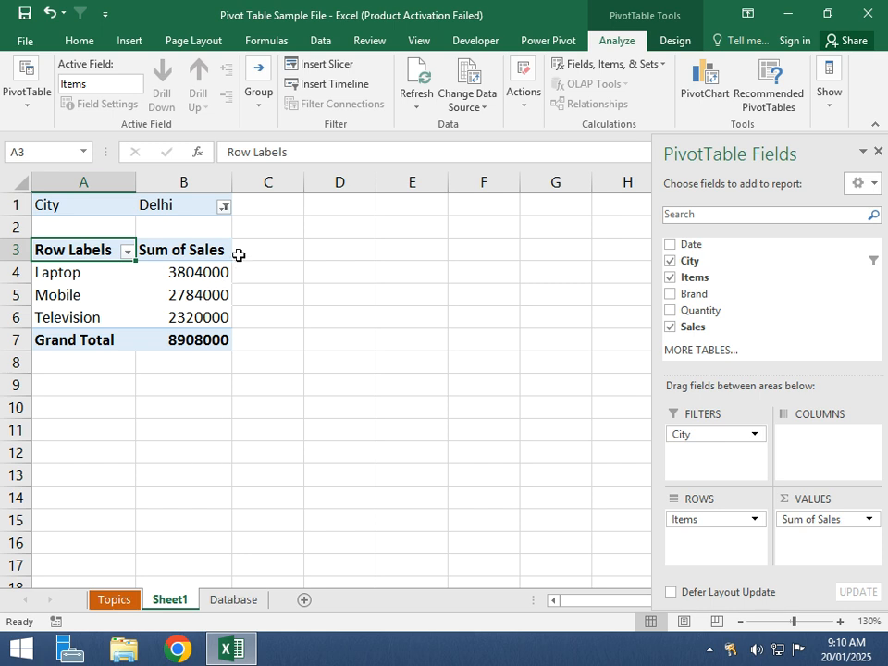
Change the pivot table's City filter to Chennai.
{"action": "left_click", "coordinate": [224, 207]}
{"action": "left_click", "coordinate": [65, 261]}
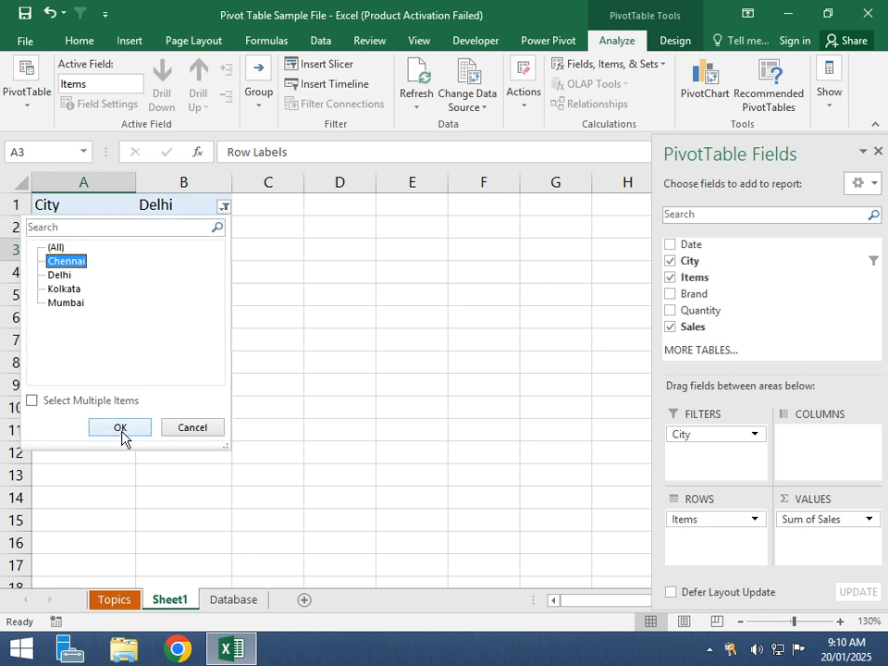
{"action": "left_click", "coordinate": [121, 427]}
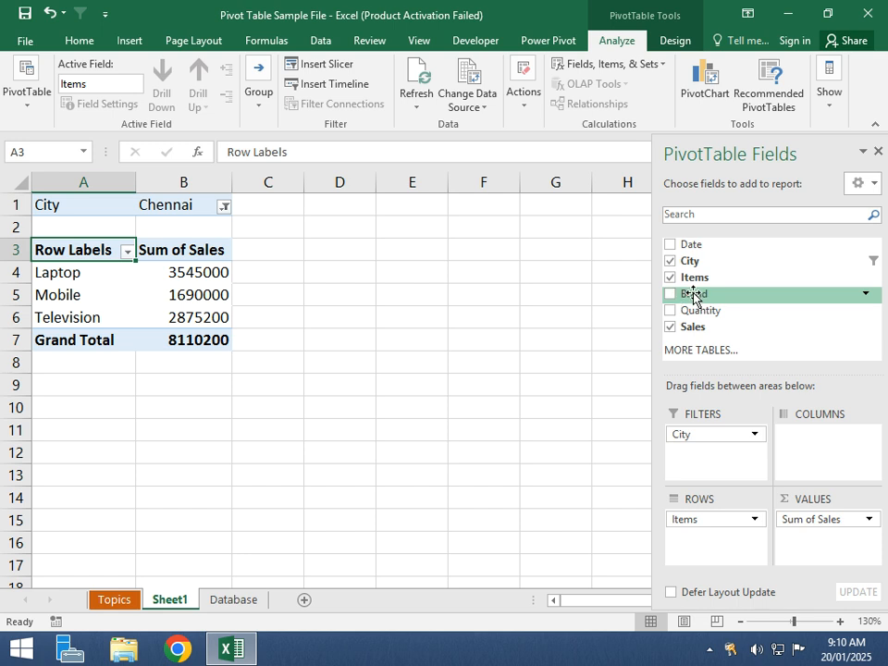
Add Brand as a column field and move it into the rows beneath Items.
{"action": "left_click_drag", "start_coordinate": [693, 294], "coordinate": [816, 452]}
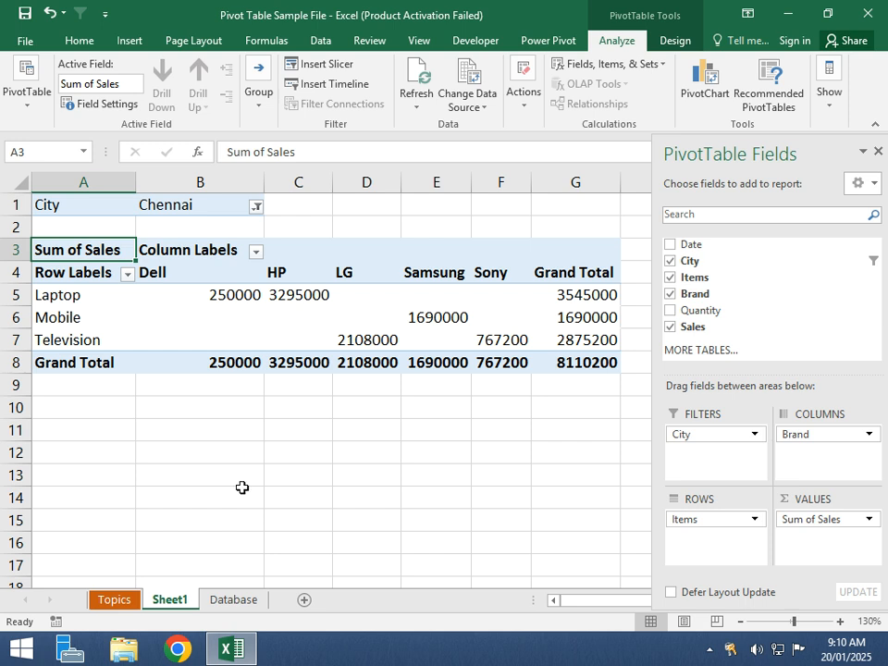
{"action": "left_click_drag", "start_coordinate": [799, 435], "coordinate": [672, 531]}
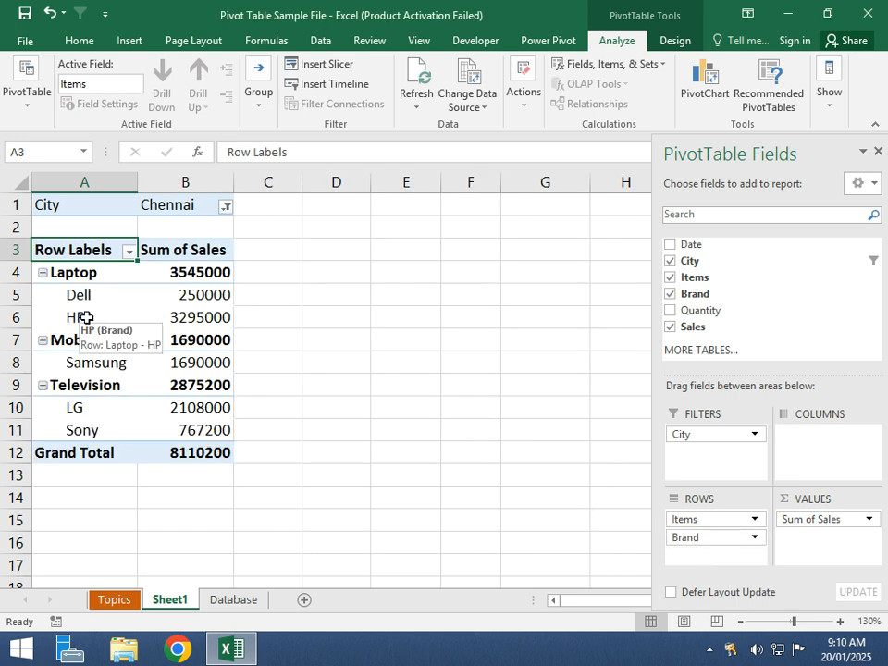
{"action": "left_click", "coordinate": [188, 274]}
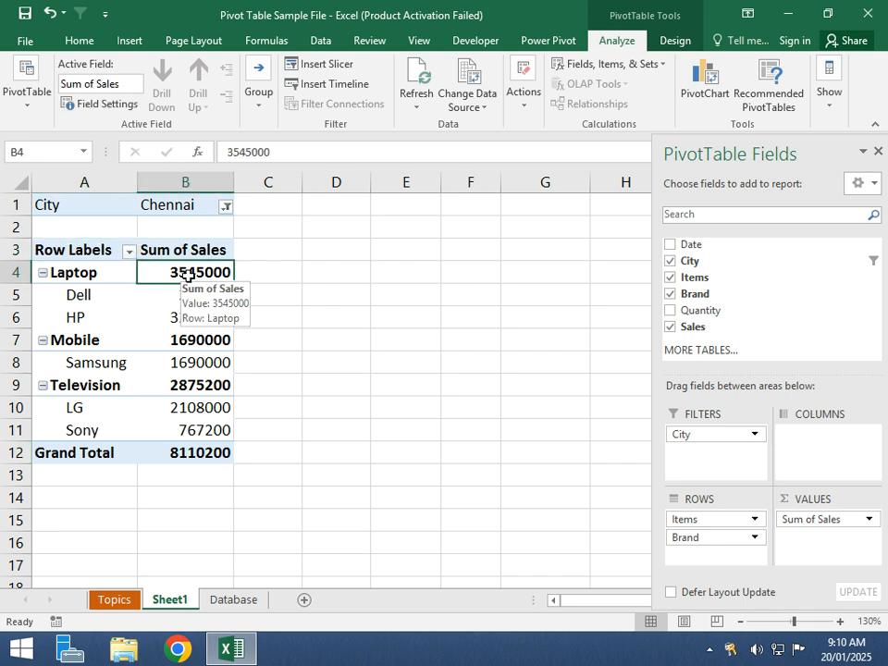
Show all subtotals at the bottom of each item group and select the Laptop Total value.
{"action": "left_click", "coordinate": [673, 40]}
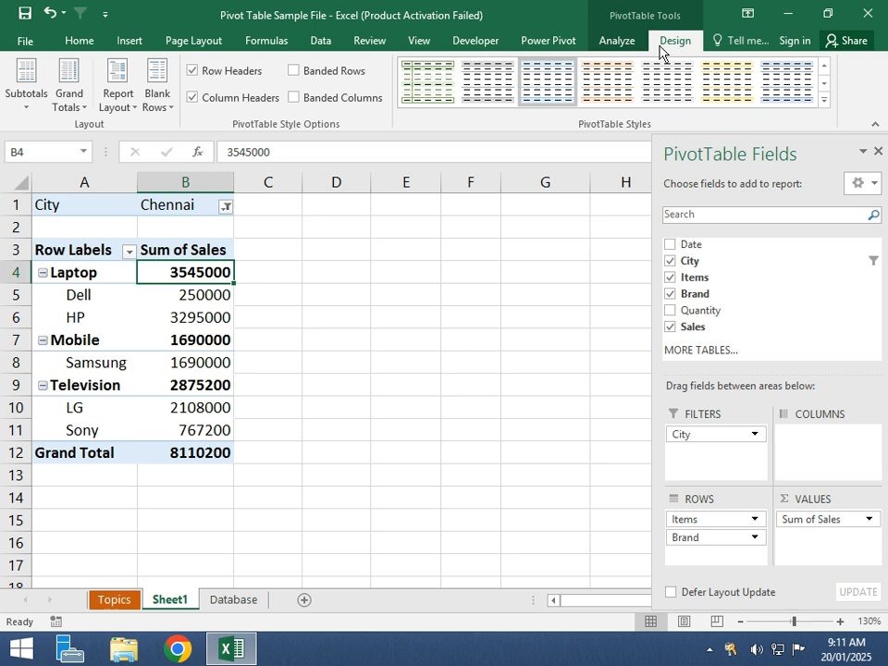
{"action": "left_click", "coordinate": [14, 103]}
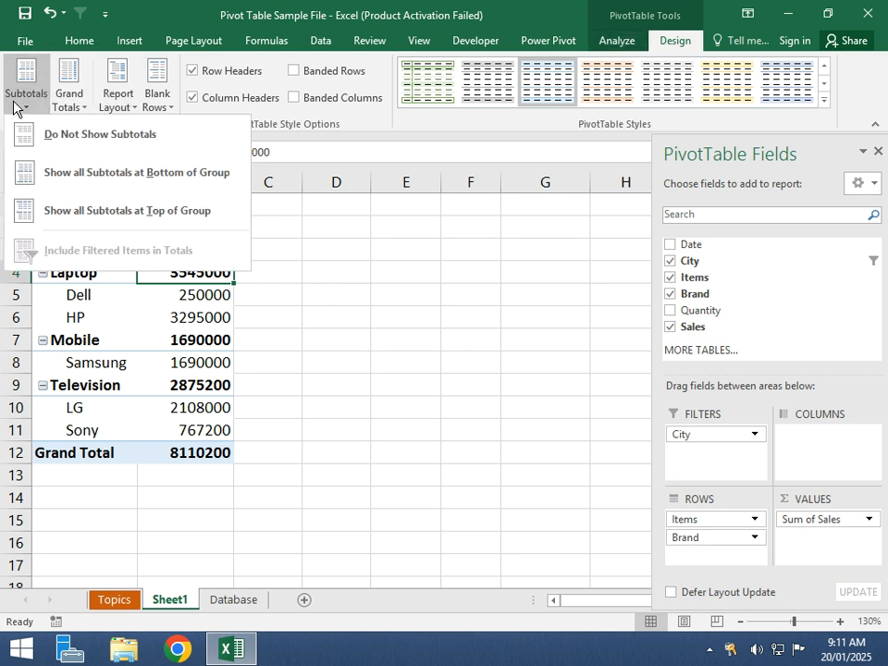
{"action": "left_click", "coordinate": [181, 189]}
{"action": "left_click", "coordinate": [326, 332]}
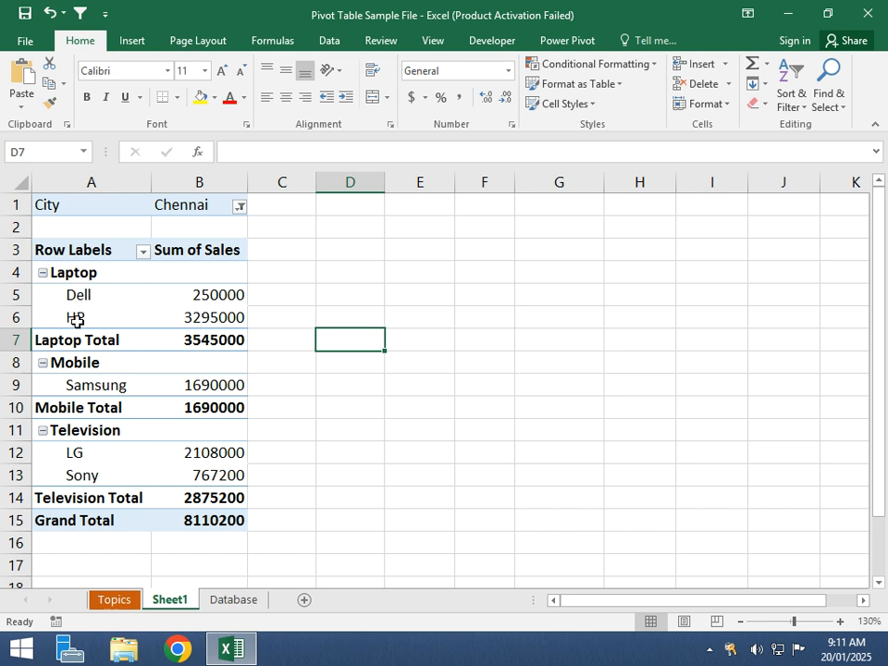
{"action": "left_click_drag", "start_coordinate": [70, 344], "coordinate": [210, 342]}
{"action": "left_click", "coordinate": [210, 342]}
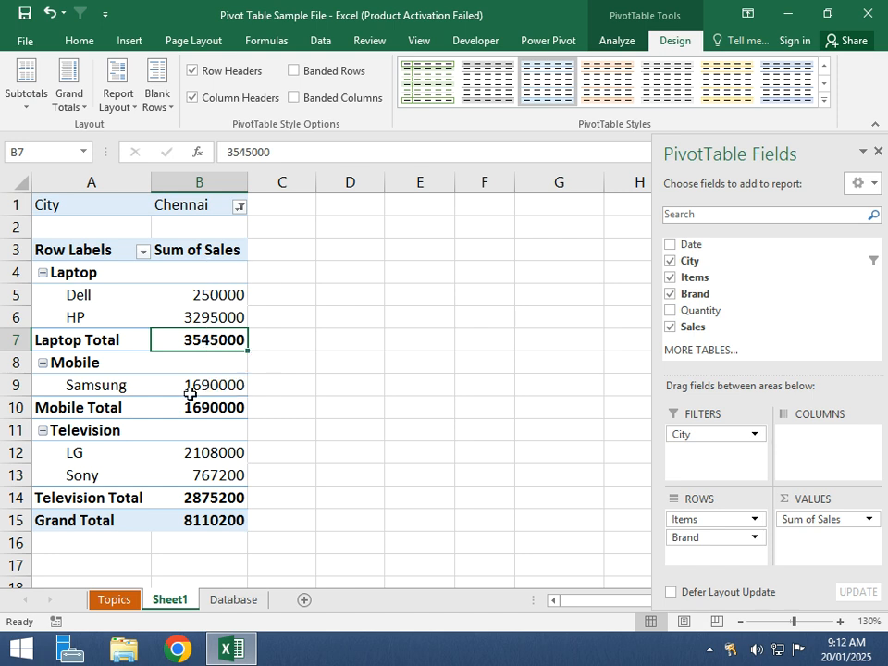
Hide the pivot table's subtotals and show them again at the bottom of each group.
{"action": "left_click", "coordinate": [29, 102]}
{"action": "left_click", "coordinate": [43, 135]}
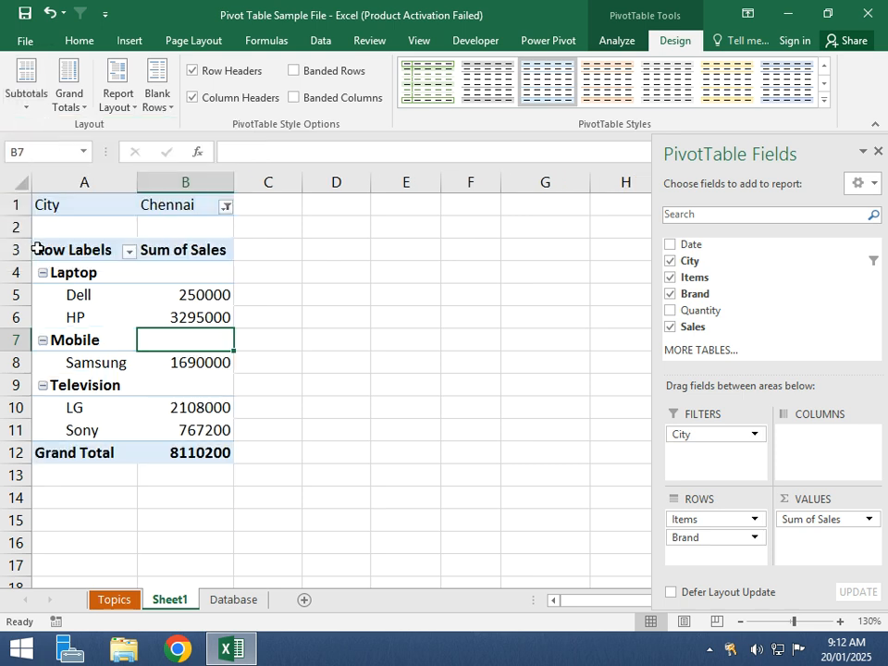
{"action": "left_click", "coordinate": [22, 100]}
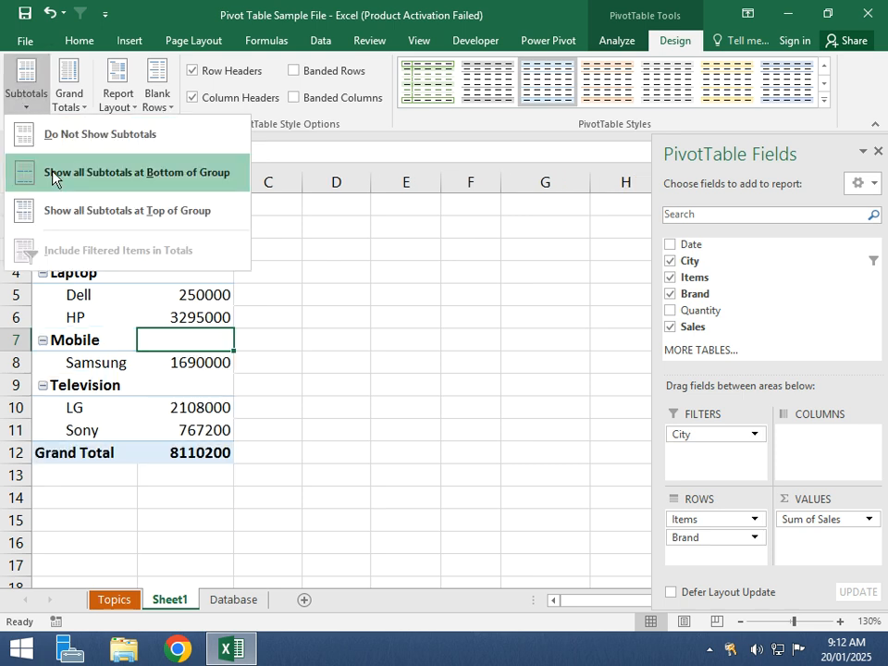
{"action": "left_click", "coordinate": [52, 174]}
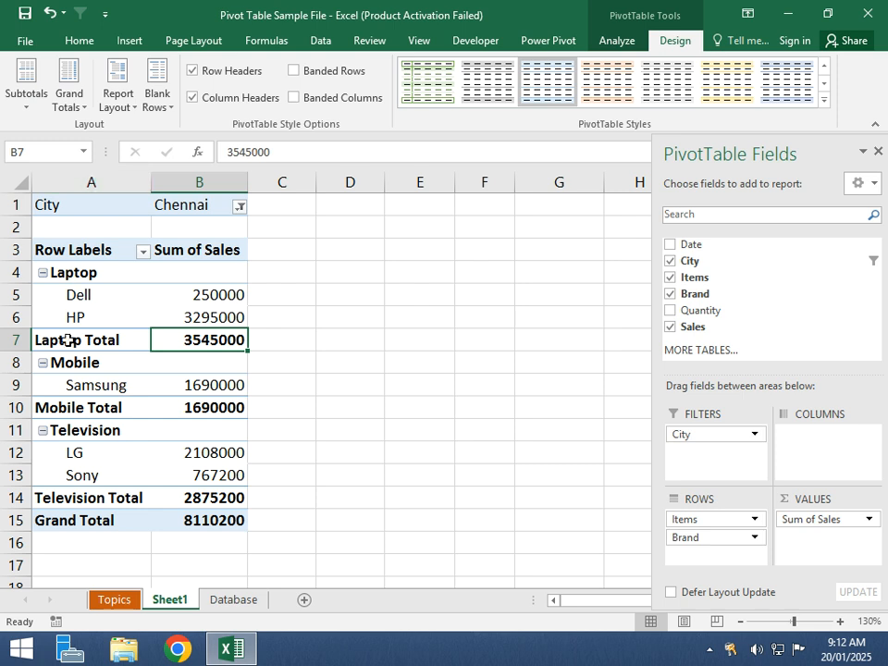
Turn off the pivot table's grand totals for rows and columns.
{"action": "mouse_move", "coordinate": [189, 341]}
{"action": "mouse_move", "coordinate": [209, 524]}
{"action": "left_click", "coordinate": [64, 83]}
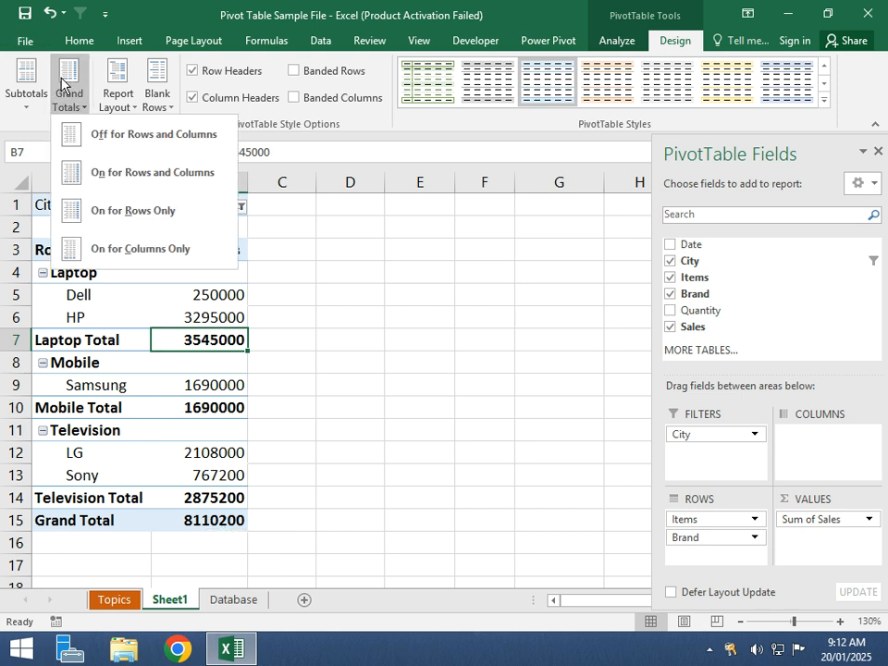
{"action": "left_click", "coordinate": [132, 150]}
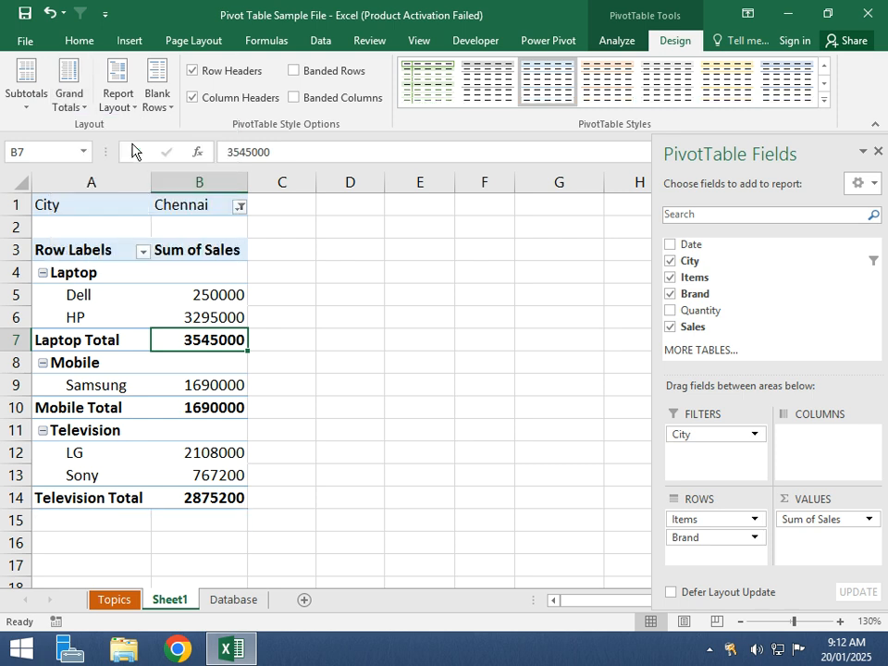
Move Brand from the rows to the columns and turn grand totals on for rows and columns.
{"action": "left_click_drag", "start_coordinate": [727, 537], "coordinate": [813, 447]}
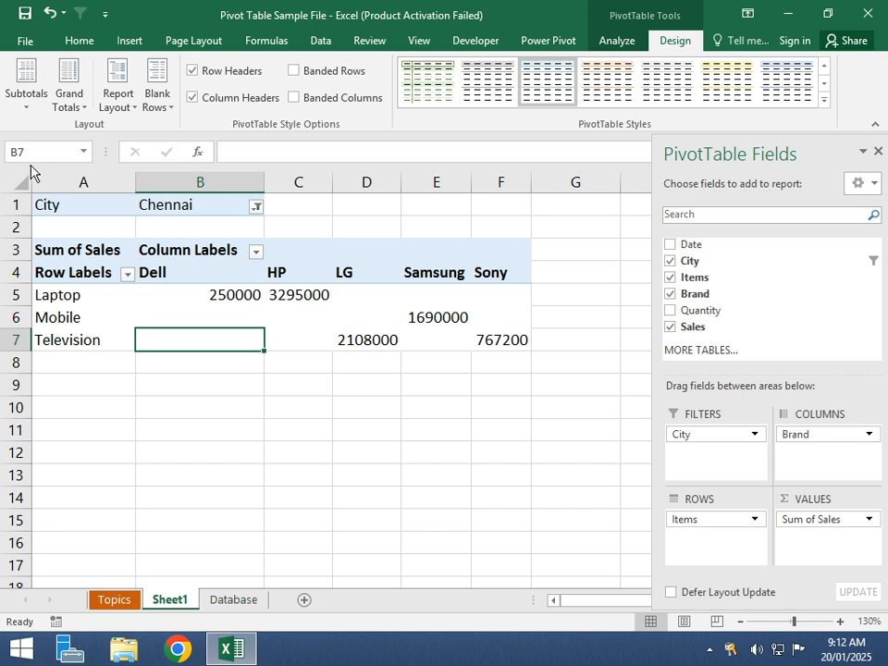
{"action": "left_click", "coordinate": [74, 102]}
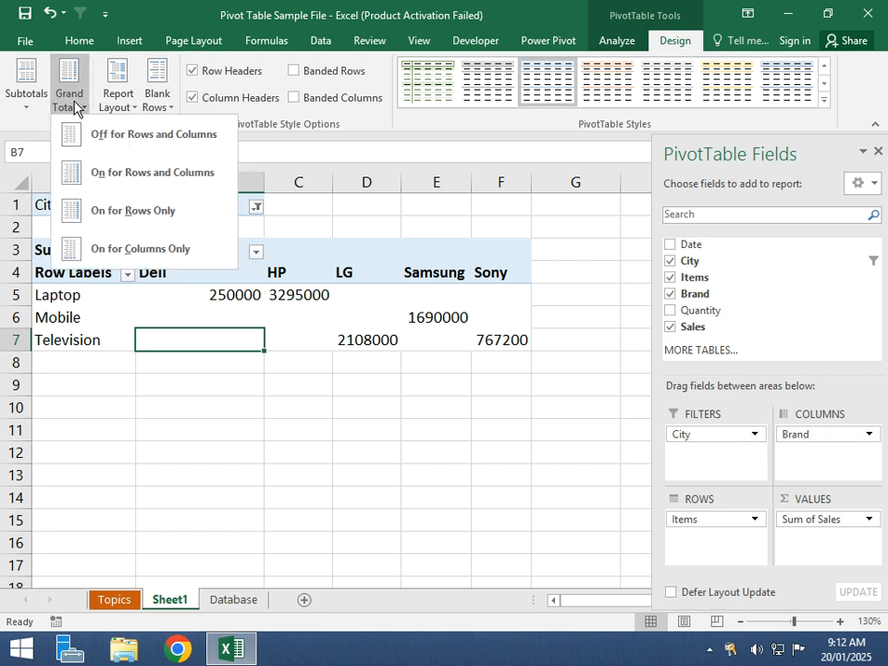
{"action": "left_click", "coordinate": [122, 179]}
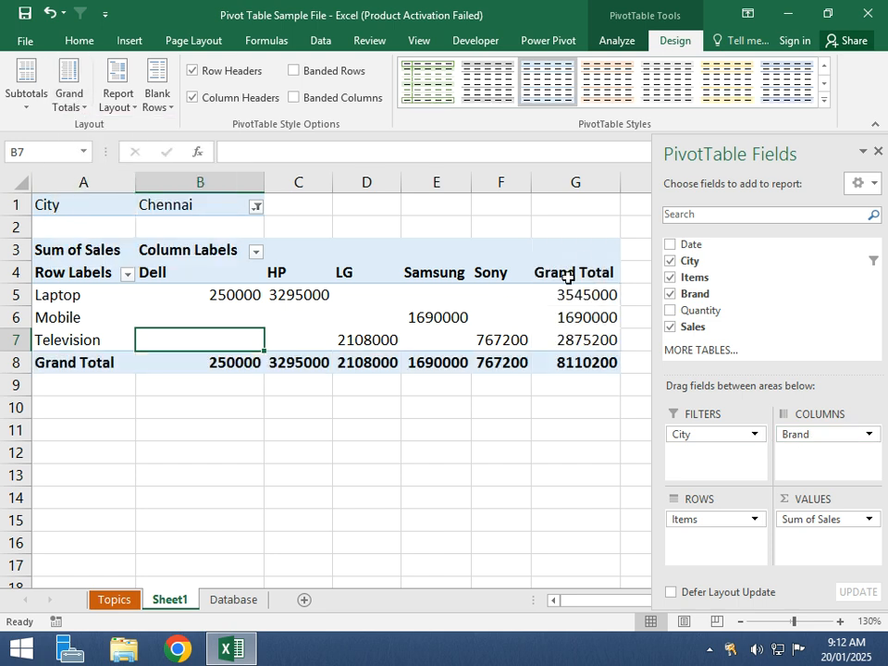
{"action": "left_click", "coordinate": [574, 273]}
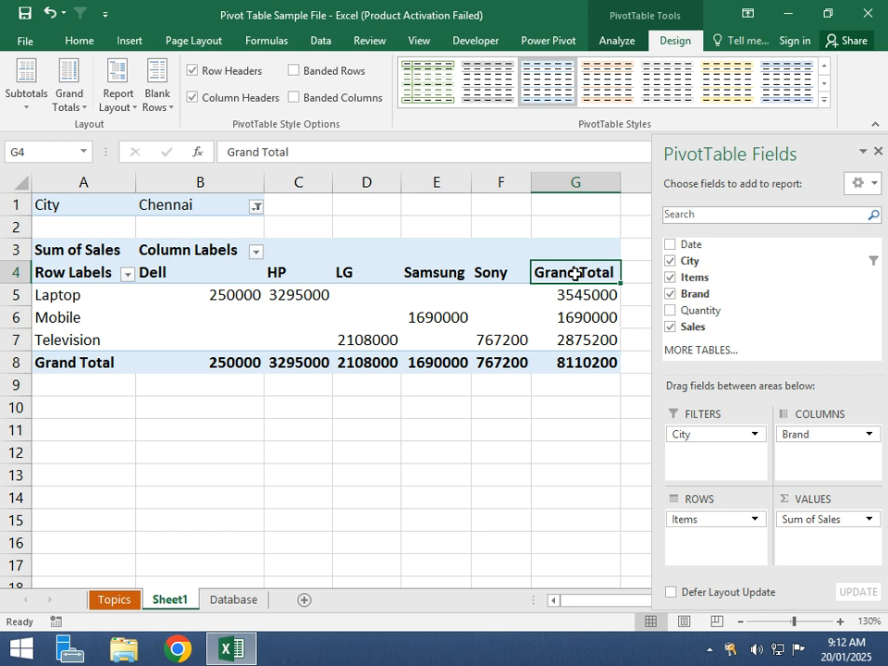
Select the item labels and the Grand Total label, and turn off grand totals for rows and columns.
{"action": "left_click", "coordinate": [84, 353]}
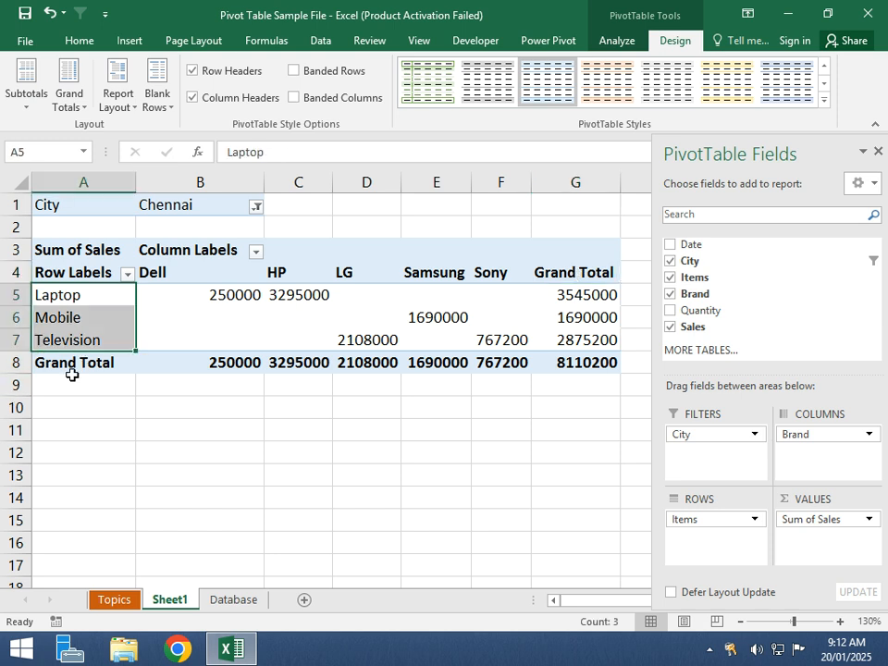
{"action": "left_click", "coordinate": [72, 375]}
{"action": "left_click", "coordinate": [73, 360]}
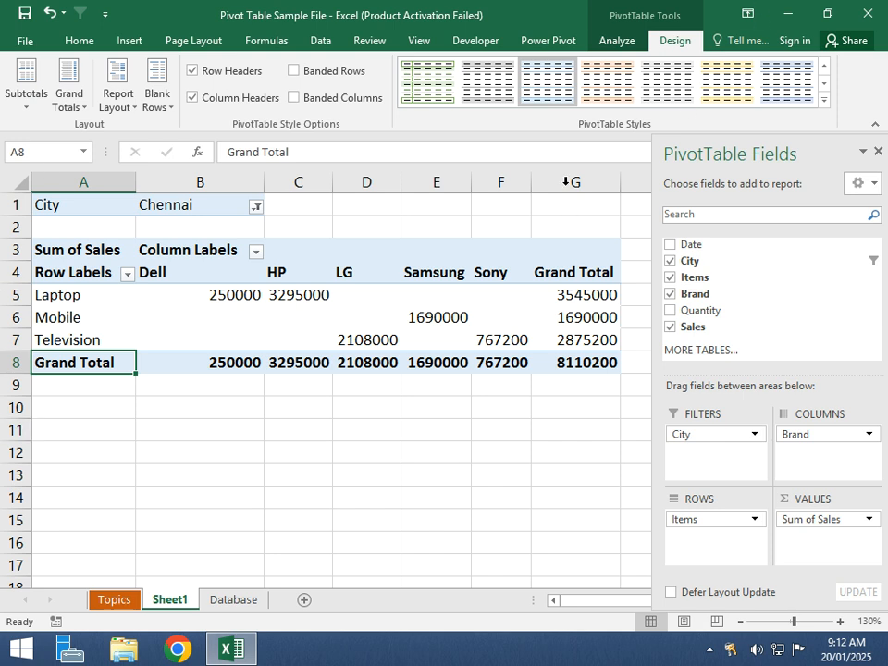
{"action": "left_click", "coordinate": [78, 108]}
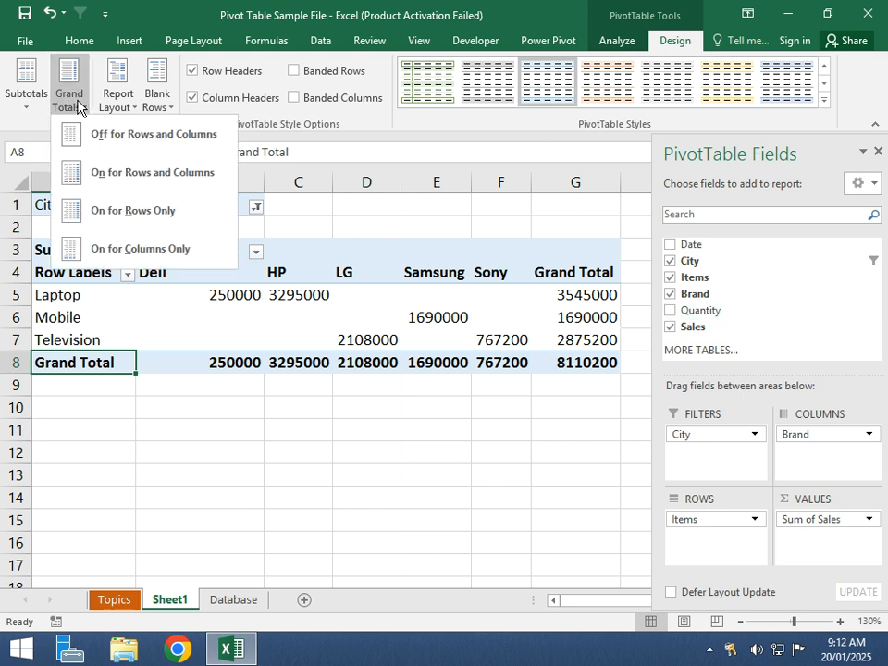
{"action": "left_click", "coordinate": [104, 143]}
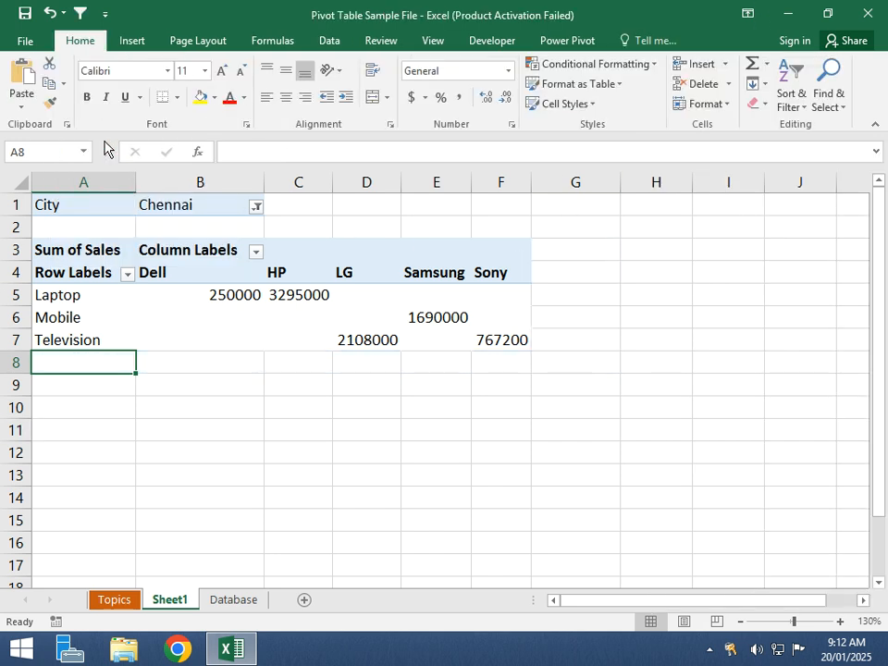
Turn on the pivot table's grand totals for columns only.
{"action": "left_click", "coordinate": [203, 294]}
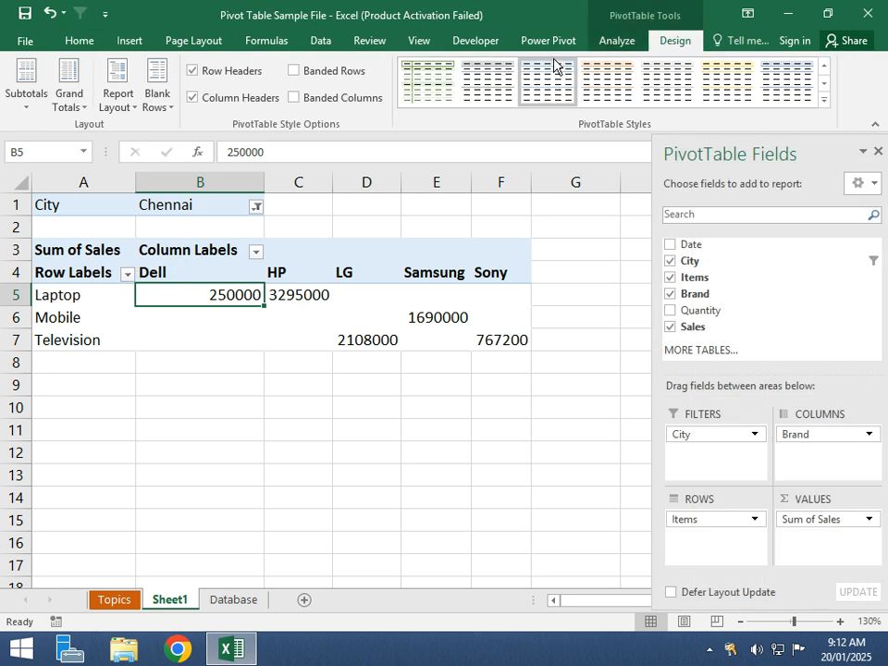
{"action": "left_click", "coordinate": [78, 101]}
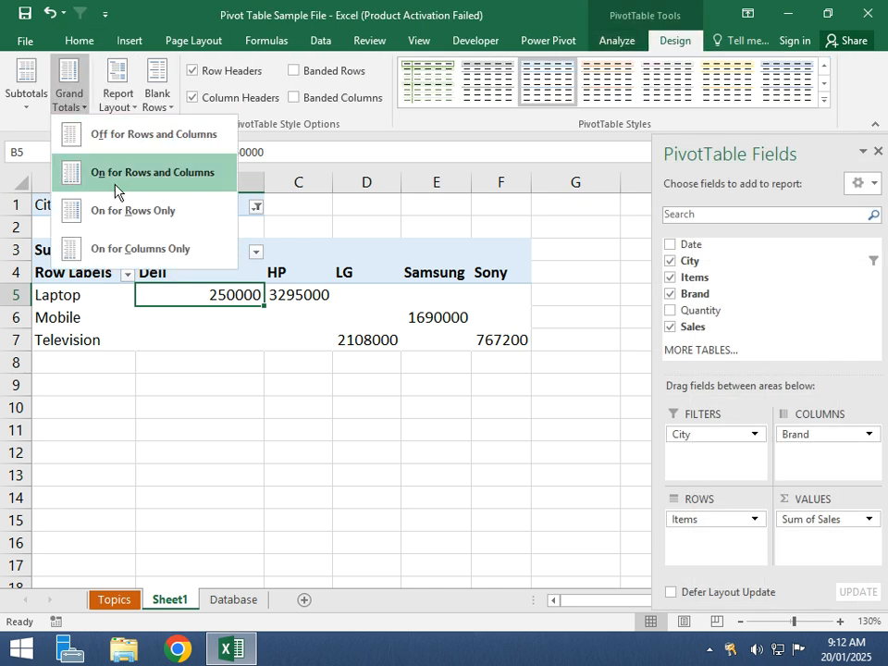
{"action": "left_click", "coordinate": [124, 250]}
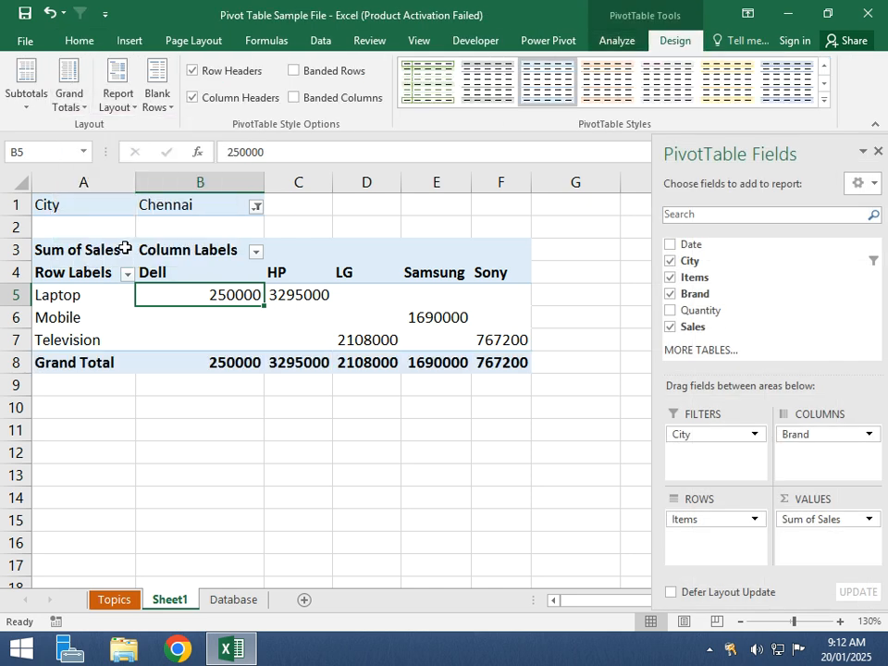
Move Brand from the columns back to the rows below Items and select the Laptop Total value.
{"action": "left_click_drag", "start_coordinate": [813, 438], "coordinate": [683, 546]}
{"action": "left_click", "coordinate": [140, 355]}
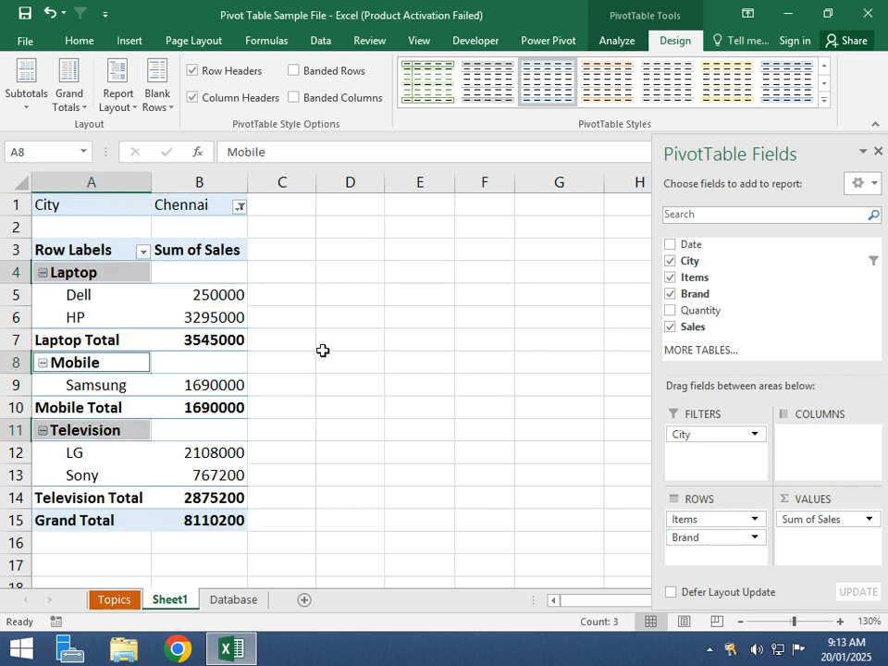
{"action": "left_click", "coordinate": [207, 339]}
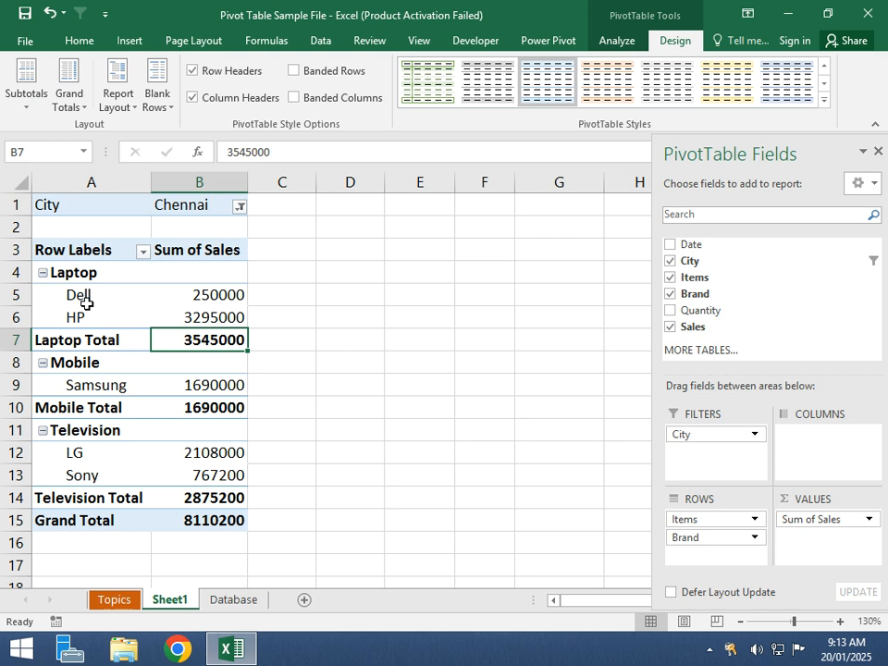
Show the pivot table report in compact form and switch it to outline form.
{"action": "left_click", "coordinate": [114, 103]}
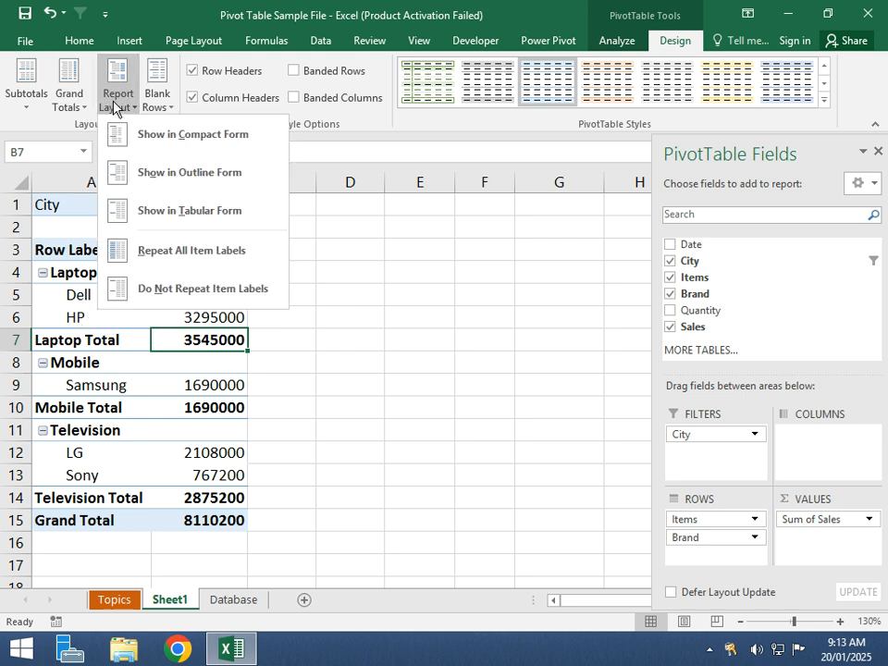
{"action": "left_click", "coordinate": [201, 136]}
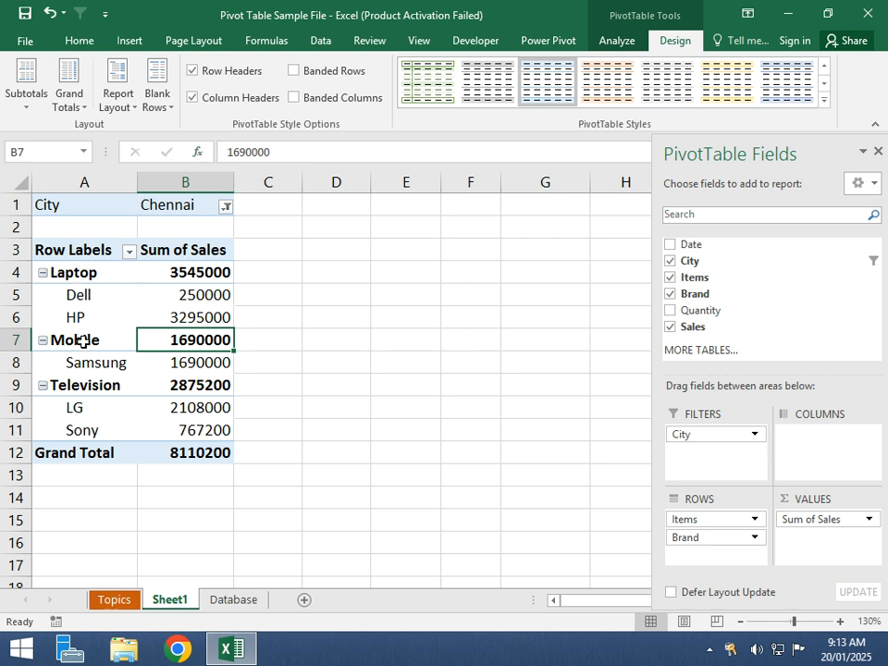
{"action": "left_click", "coordinate": [118, 98]}
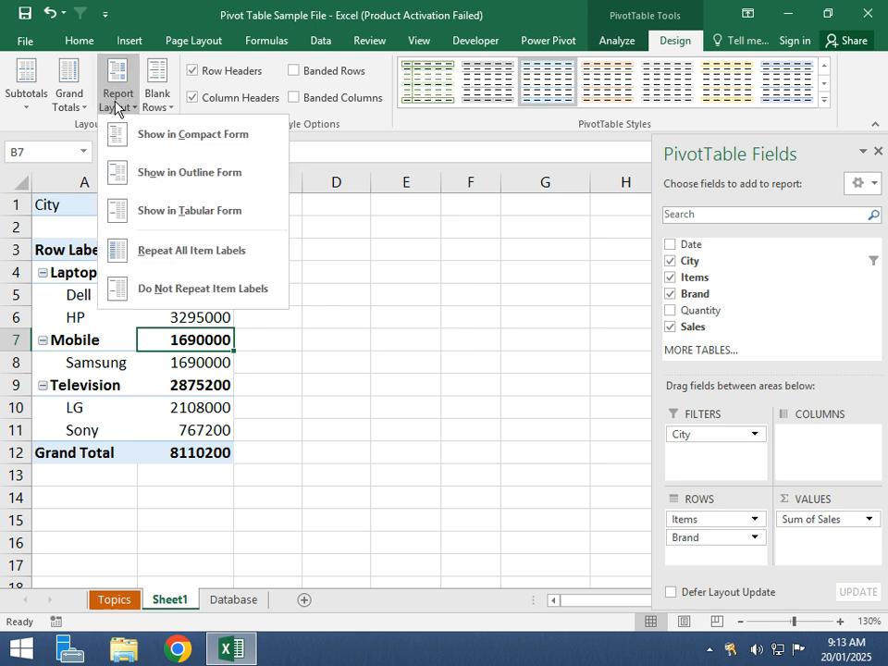
{"action": "left_click", "coordinate": [153, 173]}
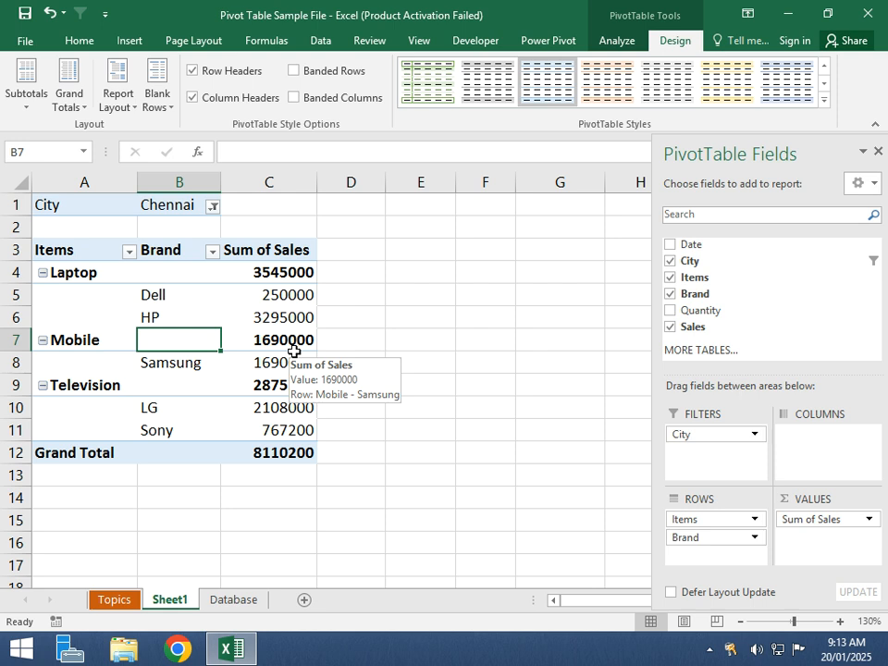
Show the report in tabular form and select the Laptop, Mobile and Television Total labels in turn.
{"action": "left_click", "coordinate": [118, 101]}
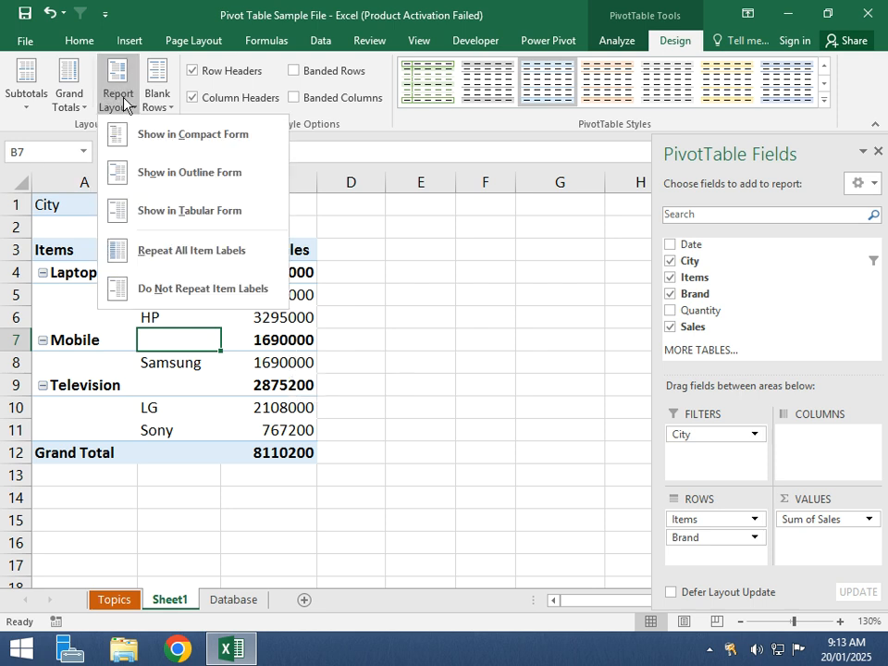
{"action": "left_click", "coordinate": [162, 215]}
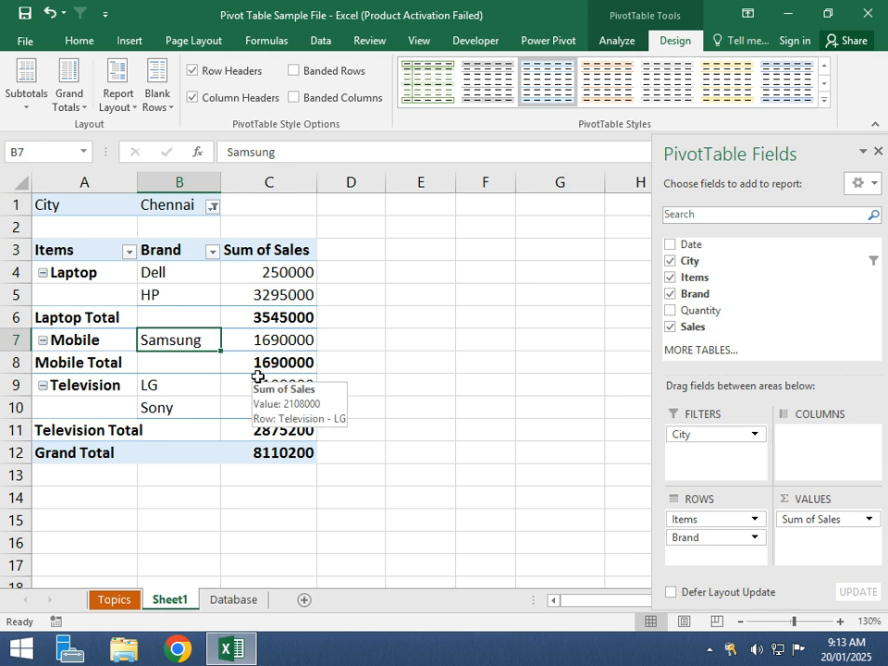
{"action": "left_click", "coordinate": [88, 320]}
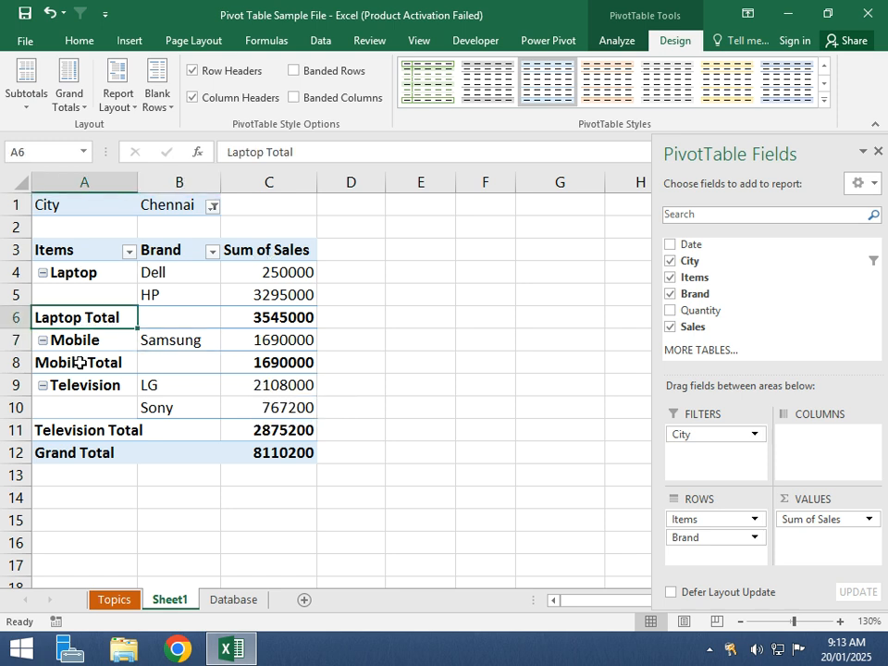
{"action": "left_click", "coordinate": [73, 360]}
{"action": "left_click", "coordinate": [74, 435]}
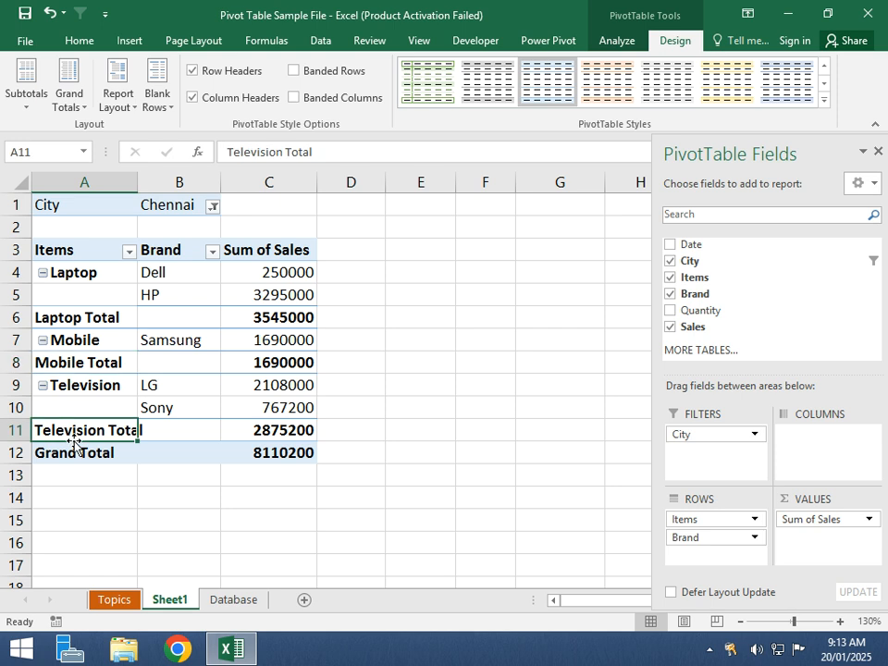
Set the City report filter to (All).
{"action": "left_click", "coordinate": [212, 206]}
{"action": "left_click", "coordinate": [44, 248]}
{"action": "left_click", "coordinate": [109, 428]}
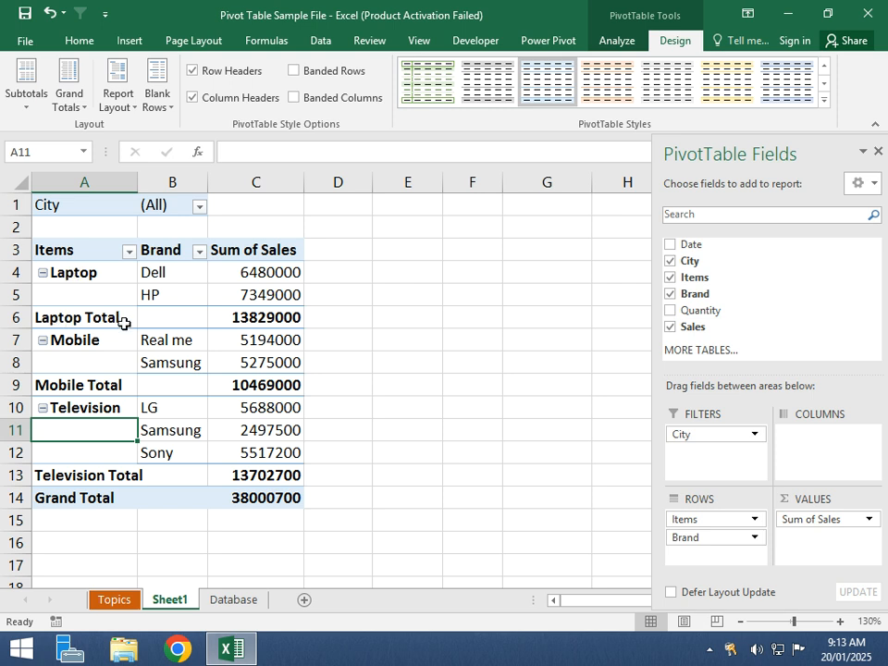
Insert a blank line after each item in the pivot table and look over the layout.
{"action": "mouse_move", "coordinate": [271, 336]}
{"action": "left_click", "coordinate": [158, 93]}
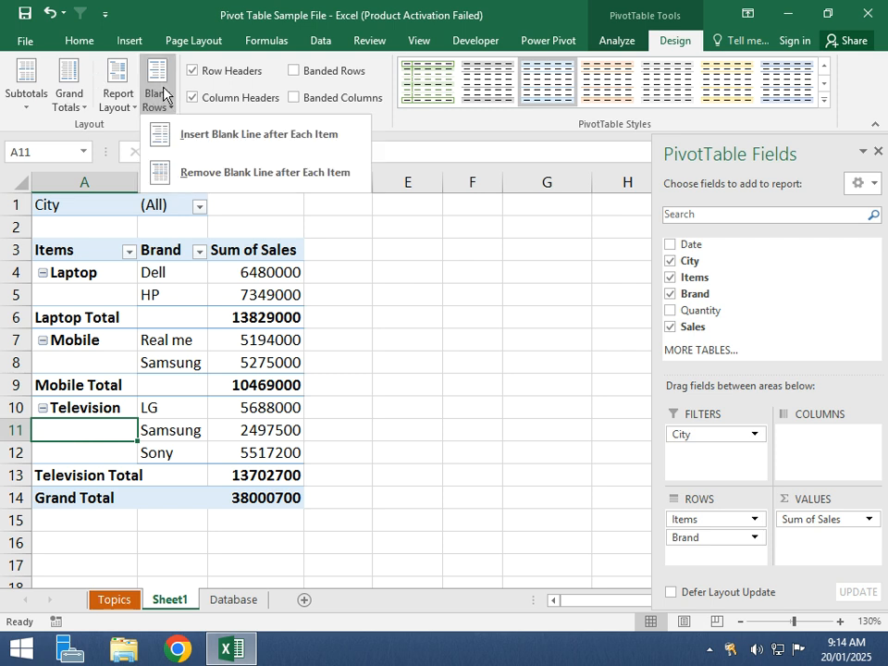
{"action": "left_click", "coordinate": [189, 143]}
{"action": "left_click", "coordinate": [416, 362]}
{"action": "scroll", "coordinate": [407, 361], "scroll_direction": "down", "scroll_amount": 1}
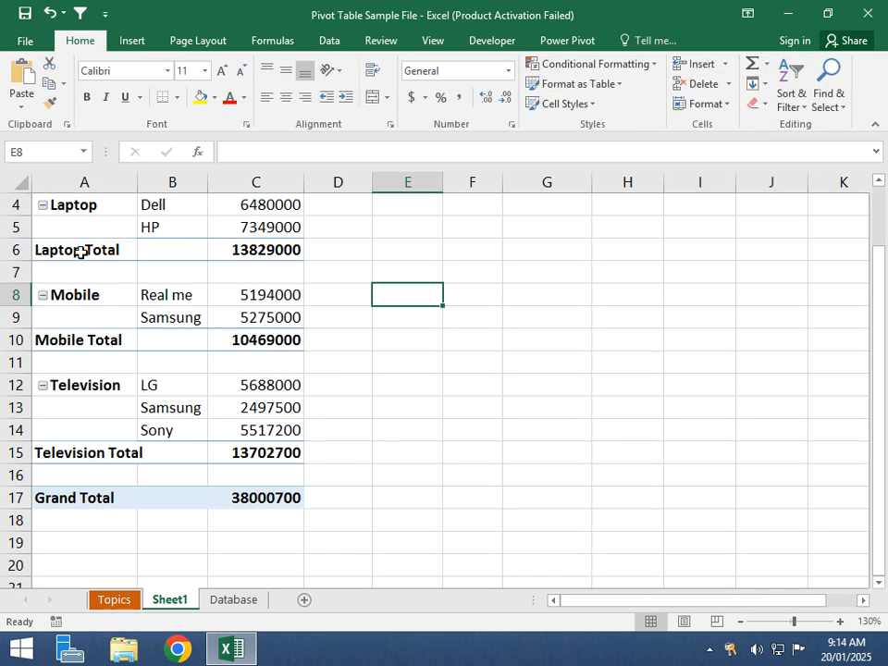
{"action": "scroll", "coordinate": [81, 252], "scroll_direction": "up", "scroll_amount": 1}
Select the blank rows between the item groups and fill them with black.
{"action": "left_click", "coordinate": [43, 340]}
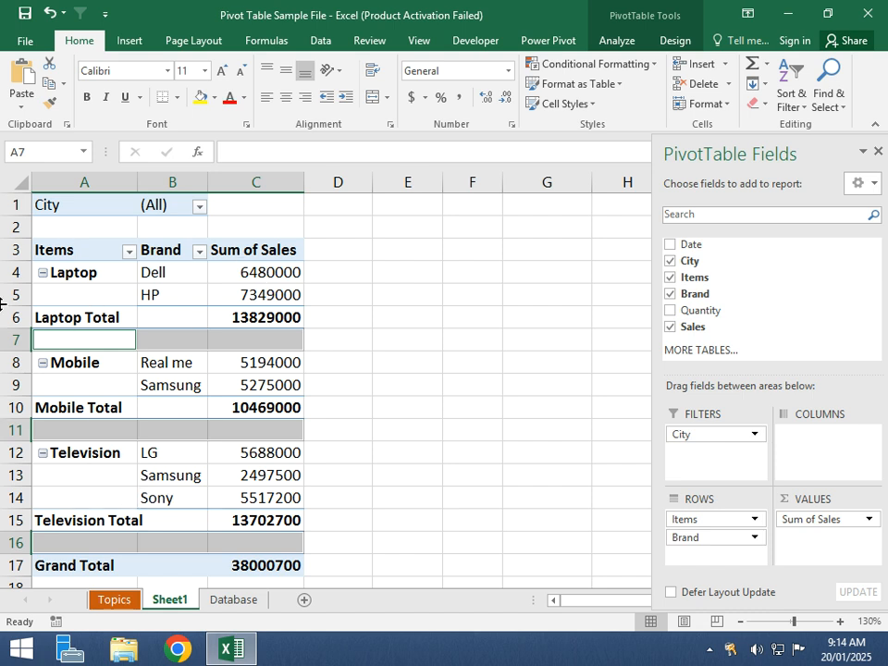
{"action": "left_click", "coordinate": [214, 97]}
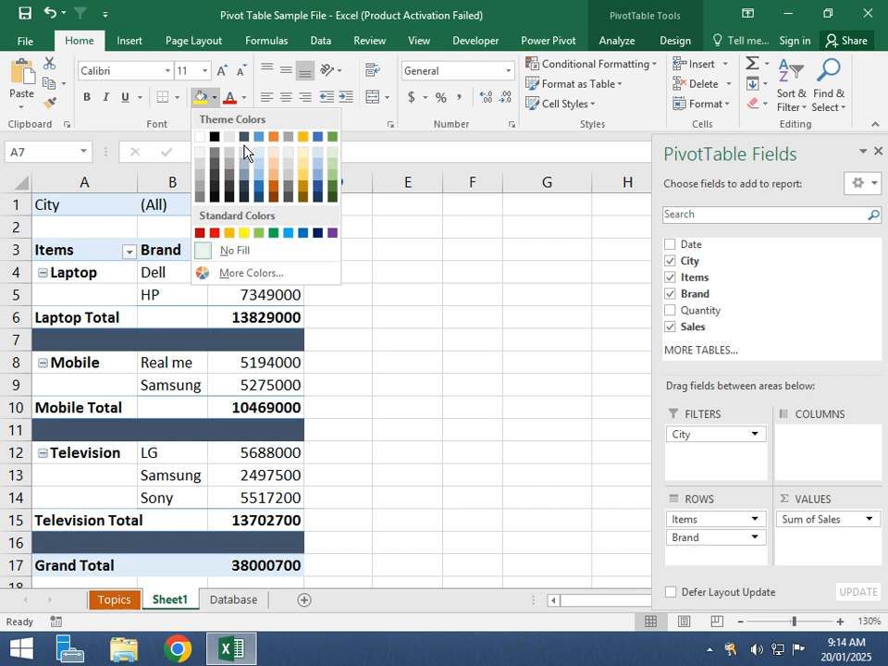
{"action": "left_click", "coordinate": [328, 338]}
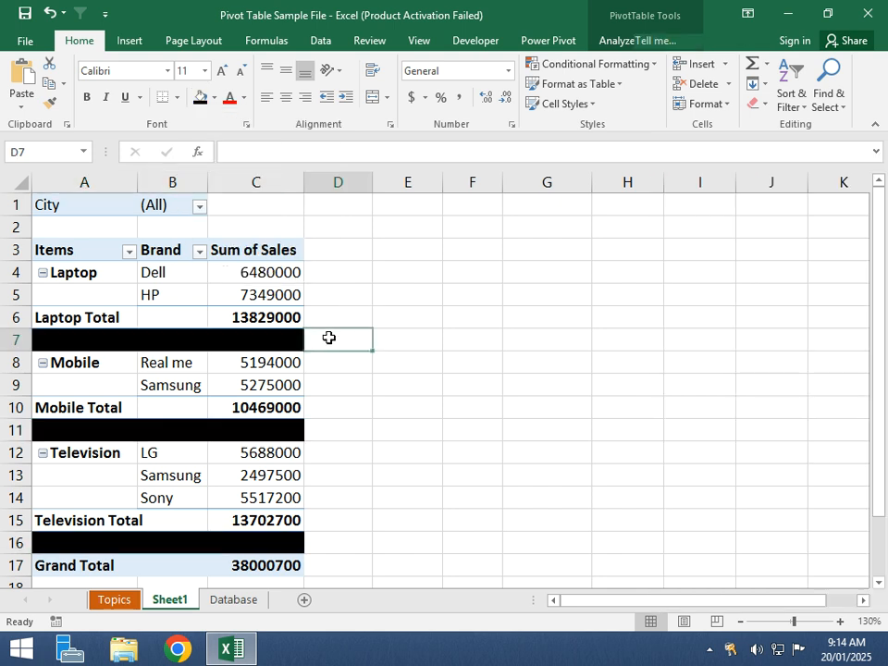
Apply the dark blue PivotTable style with black header and grand total rows.
{"action": "left_click", "coordinate": [213, 297]}
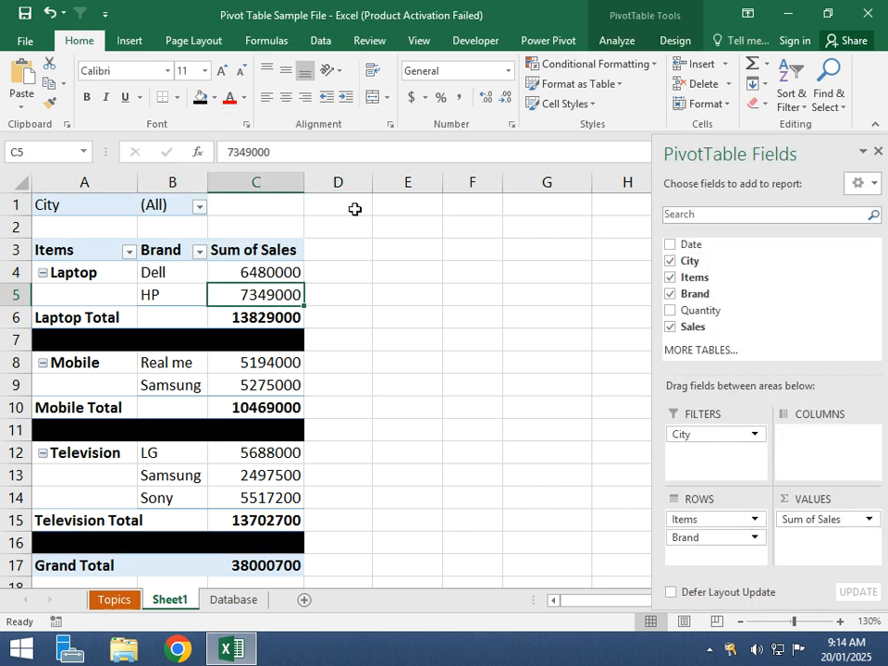
{"action": "left_click", "coordinate": [660, 40]}
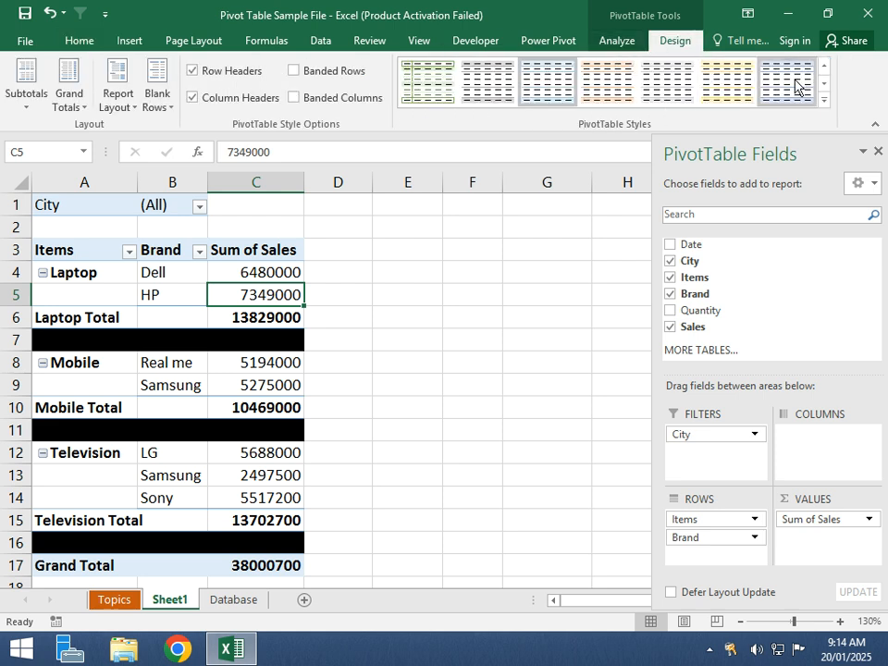
{"action": "left_click", "coordinate": [823, 99]}
{"action": "scroll", "coordinate": [522, 404], "scroll_direction": "down", "scroll_amount": 3}
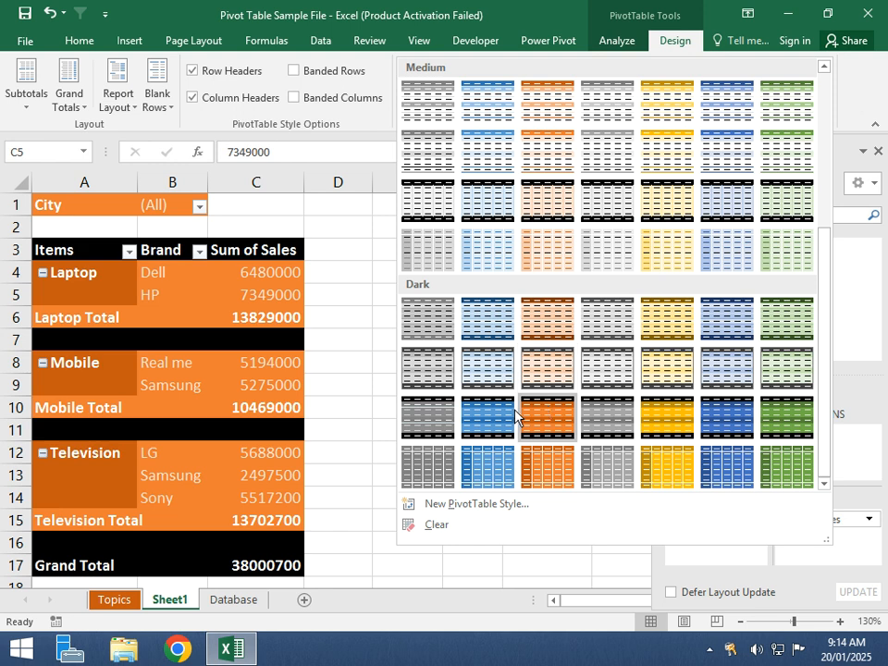
{"action": "left_click", "coordinate": [505, 414]}
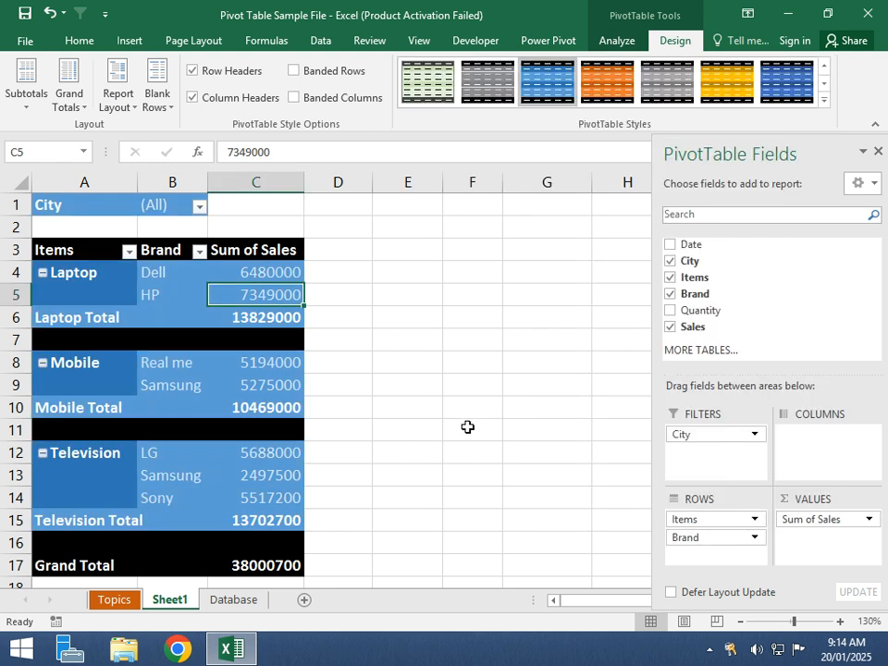
{"action": "left_click", "coordinate": [432, 273]}
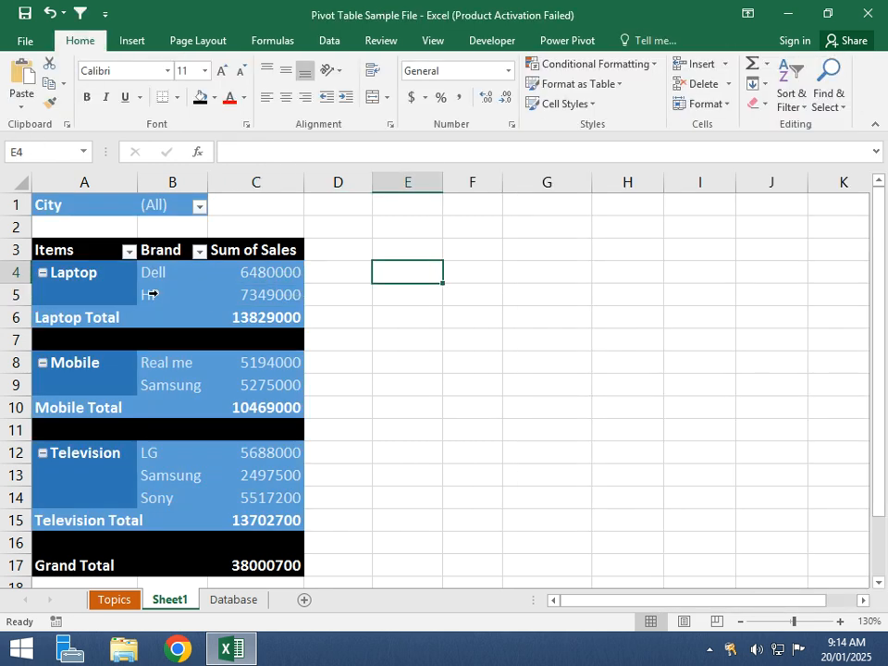
{"action": "left_click", "coordinate": [195, 290]}
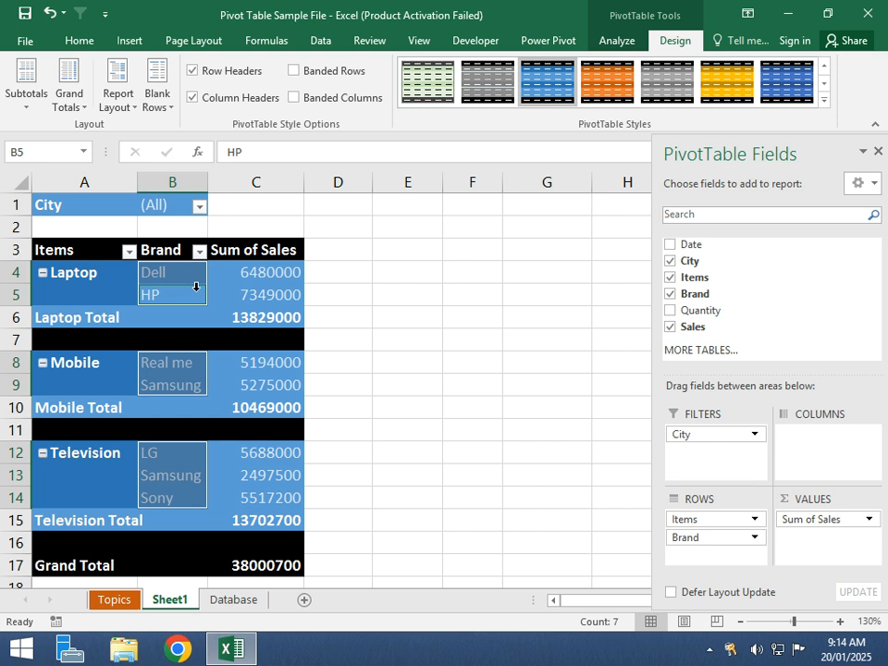
{"action": "left_click", "coordinate": [290, 298]}
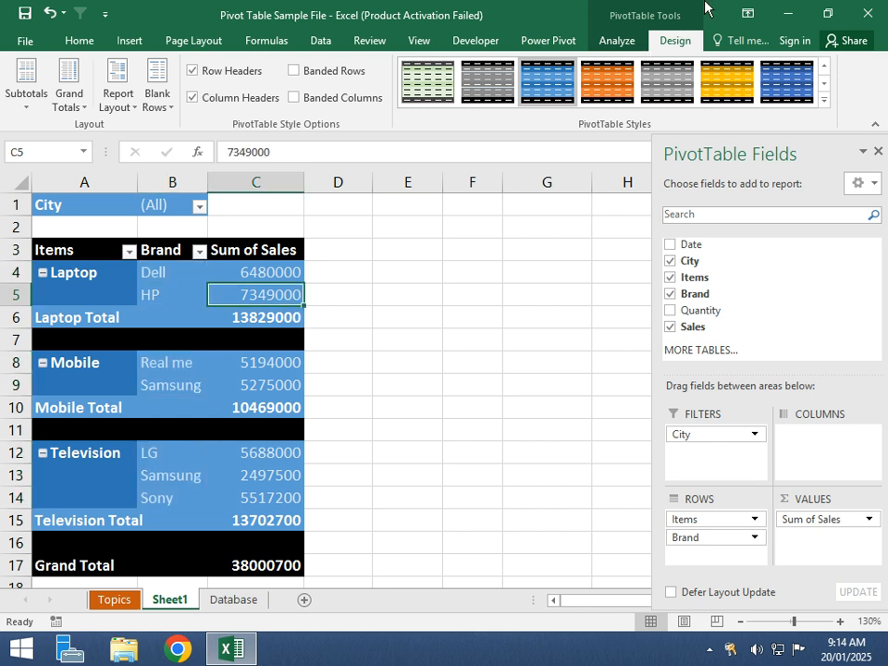
{"action": "left_click", "coordinate": [616, 41]}
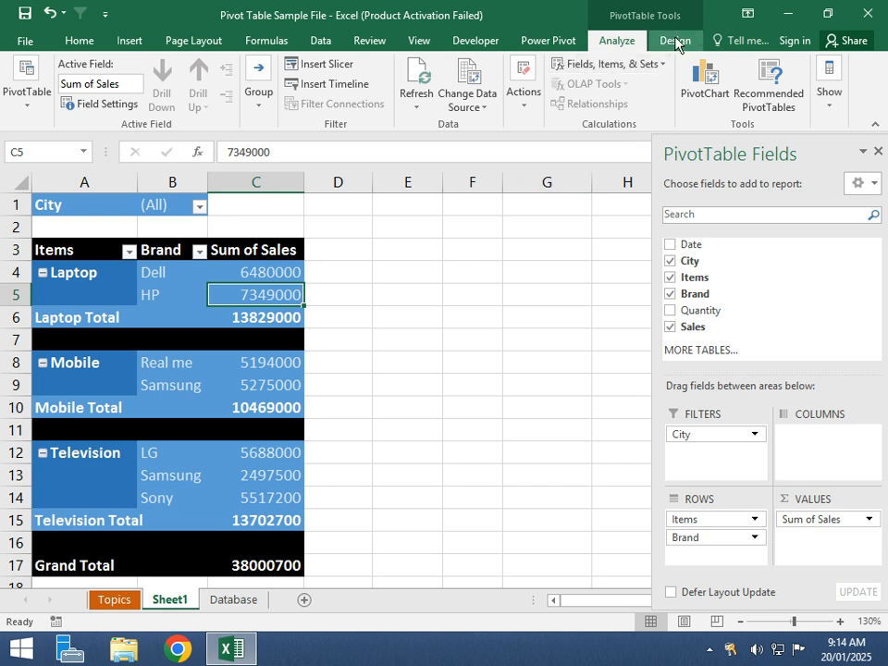
{"action": "left_click", "coordinate": [675, 41]}
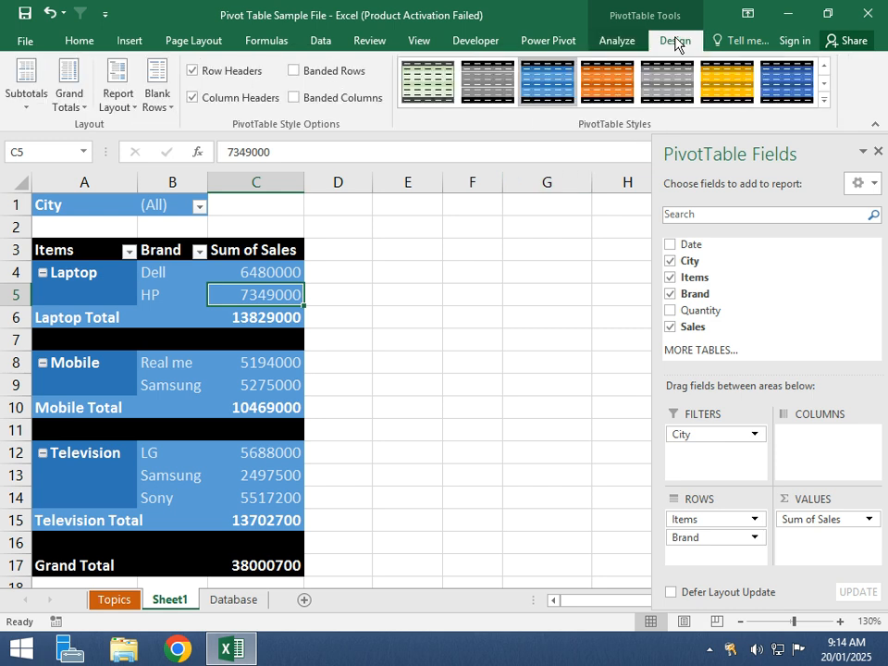
{"action": "left_click", "coordinate": [611, 41]}
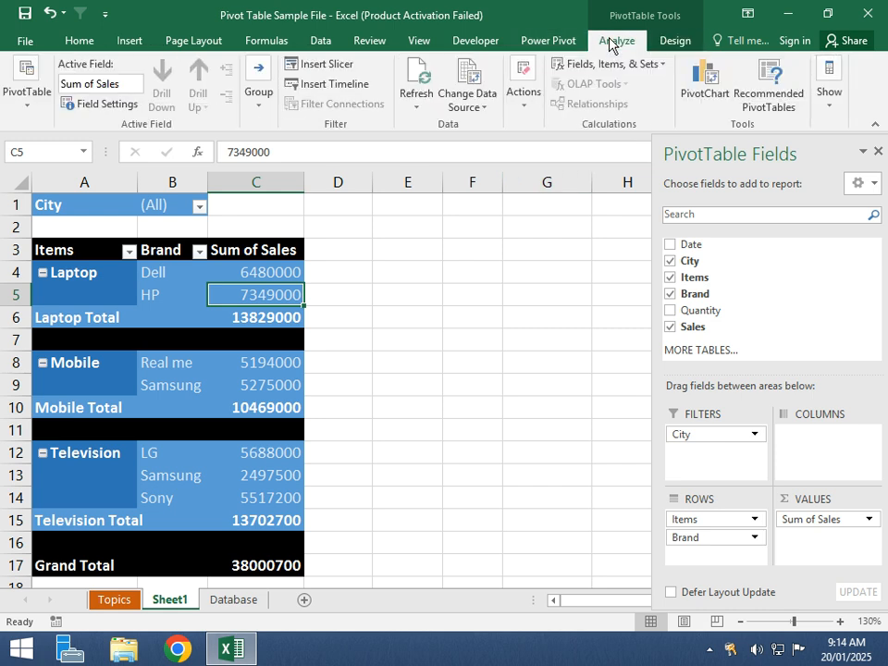
Undo the dark blue PivotTable style and select the Sum of Sales header.
{"action": "left_click", "coordinate": [48, 12]}
{"action": "left_click", "coordinate": [410, 300]}
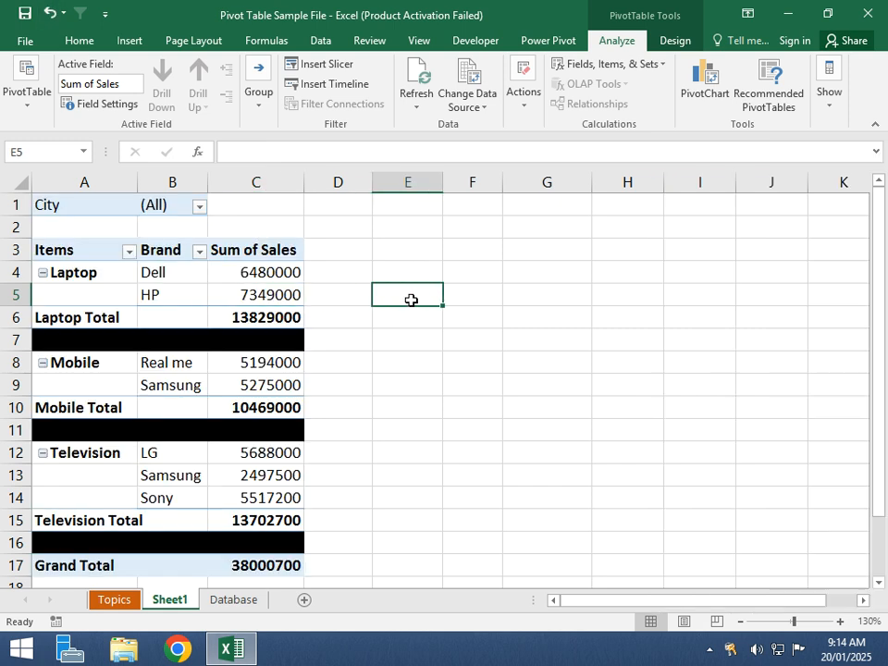
{"action": "left_click", "coordinate": [256, 254]}
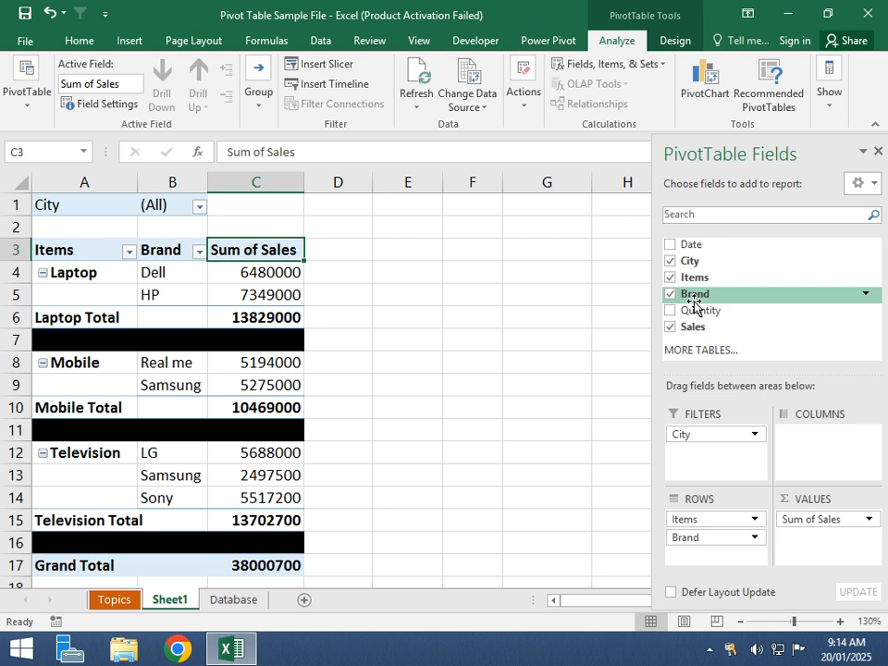
Add the Quantity field to the pivot table's values and summarize it by Count.
{"action": "left_click_drag", "start_coordinate": [689, 313], "coordinate": [832, 551]}
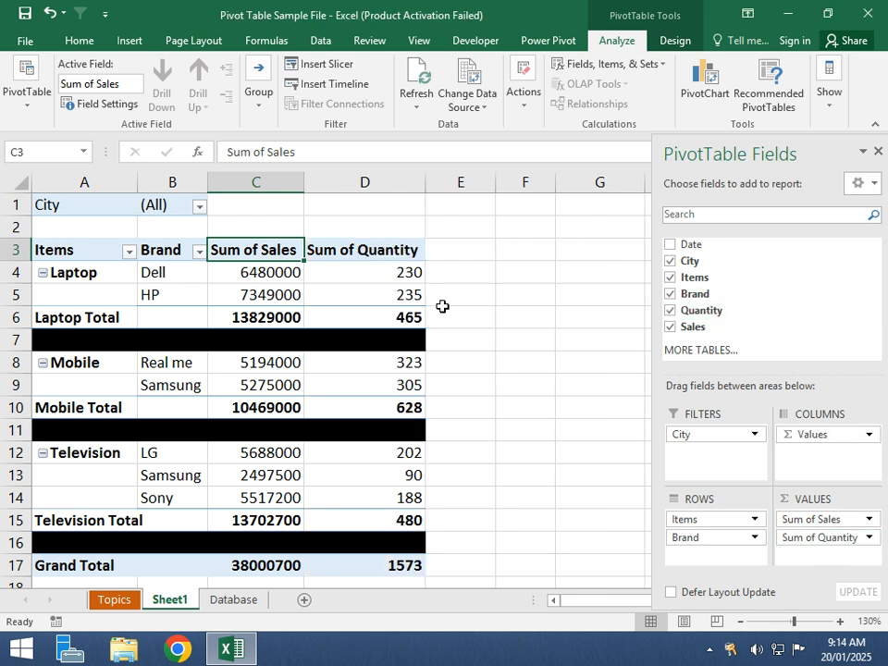
{"action": "left_click", "coordinate": [347, 253]}
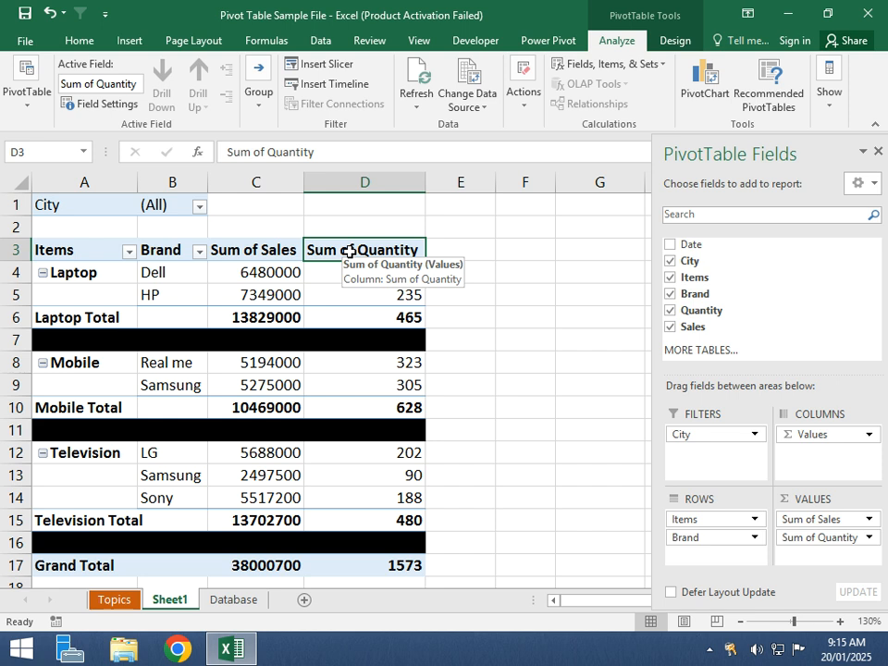
{"action": "double_click", "coordinate": [349, 250]}
{"action": "left_click_drag", "start_coordinate": [358, 182], "coordinate": [329, 175]}
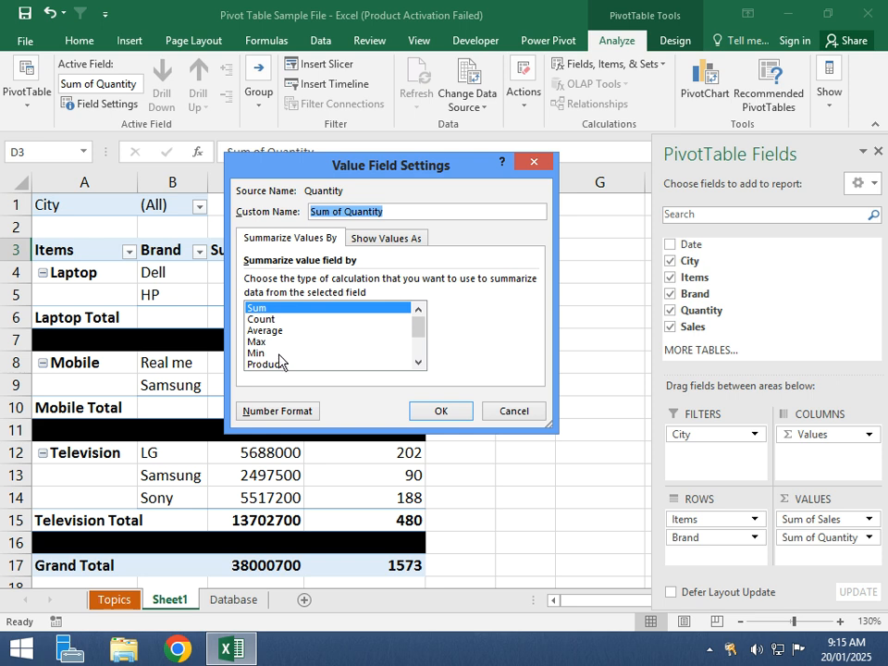
{"action": "left_click", "coordinate": [273, 320]}
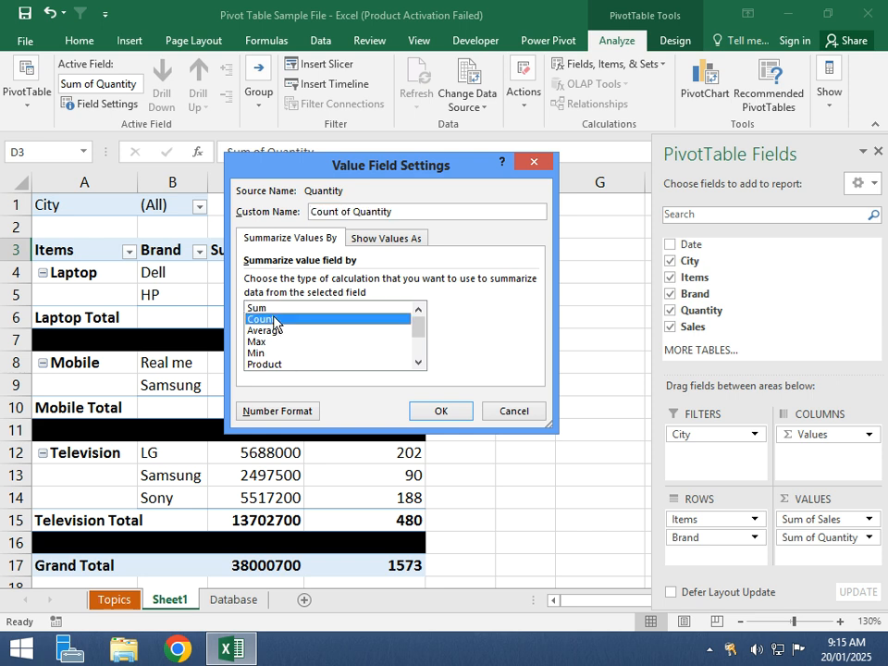
{"action": "left_click", "coordinate": [453, 412]}
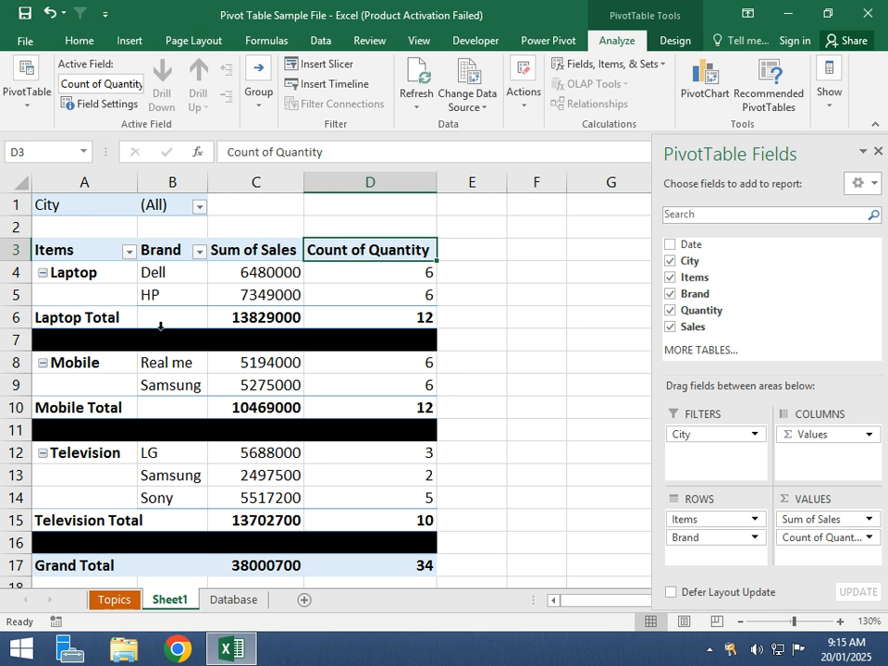
Format the Sum of Sales values as Currency with the ₹ Hindi symbol.
{"action": "left_click", "coordinate": [269, 250]}
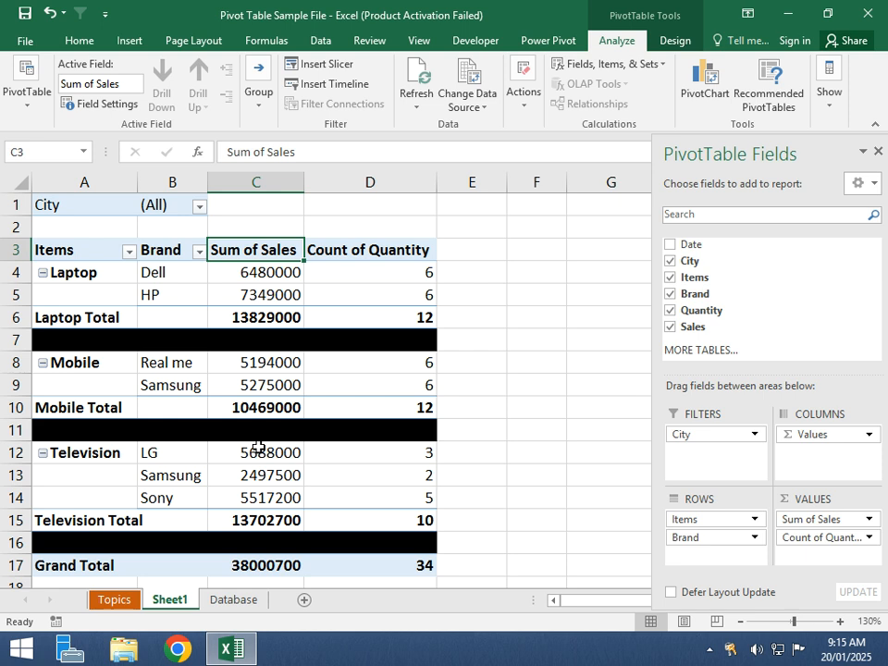
{"action": "double_click", "coordinate": [262, 248]}
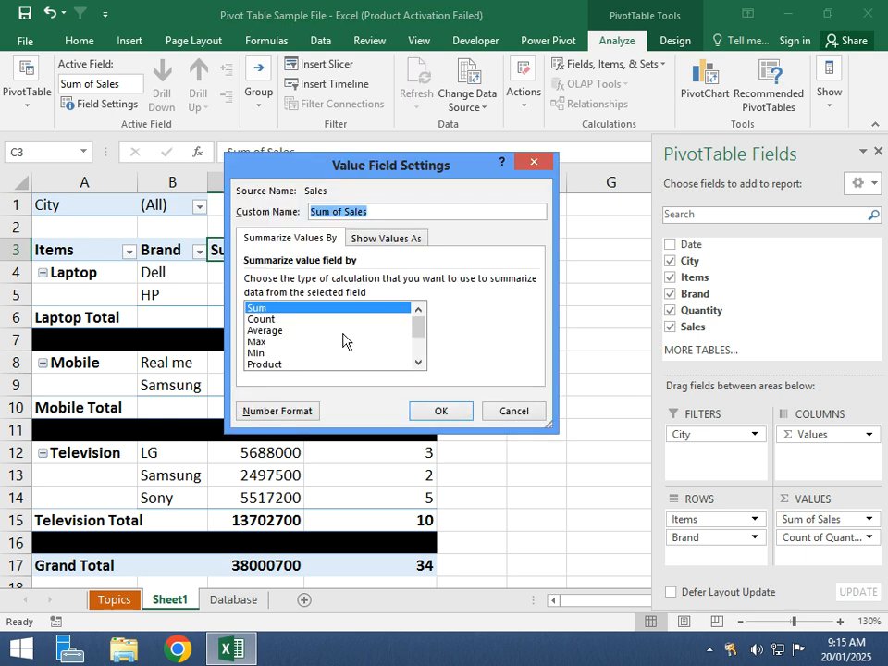
{"action": "left_click", "coordinate": [277, 410]}
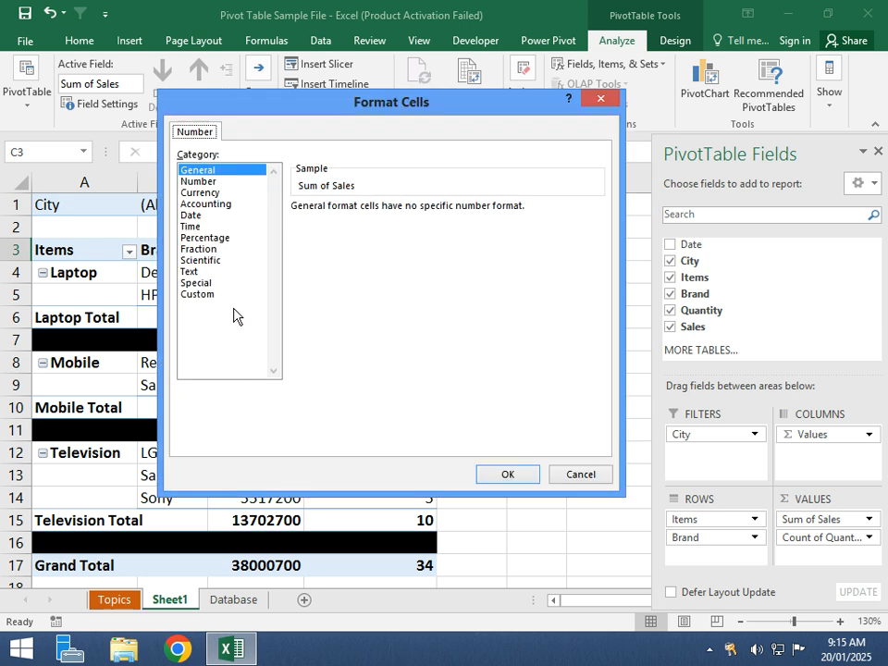
{"action": "left_click", "coordinate": [201, 193]}
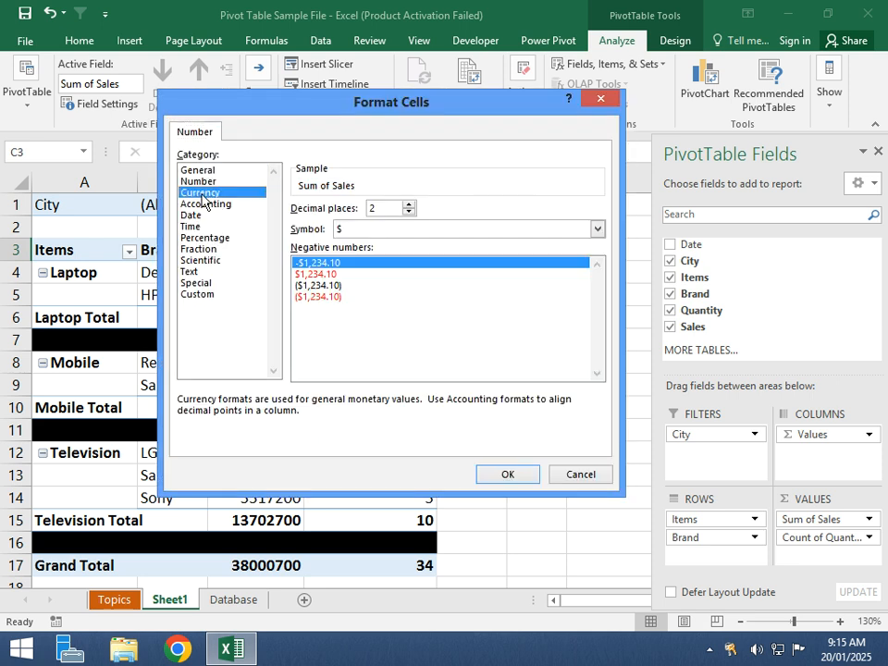
{"action": "left_click", "coordinate": [412, 232]}
{"action": "scroll", "coordinate": [389, 278], "scroll_direction": "down", "scroll_amount": 15}
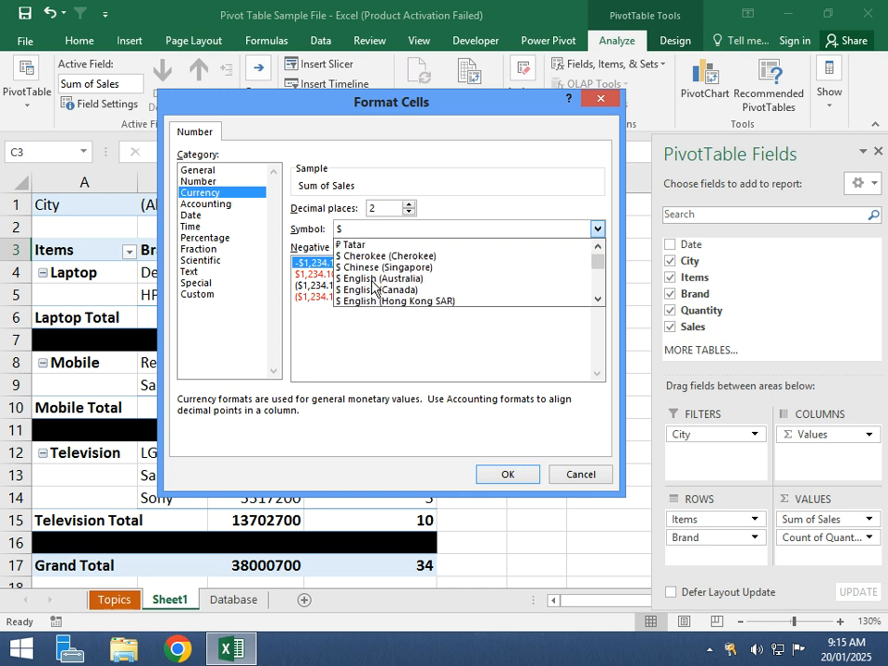
{"action": "scroll", "coordinate": [373, 287], "scroll_direction": "down", "scroll_amount": 20}
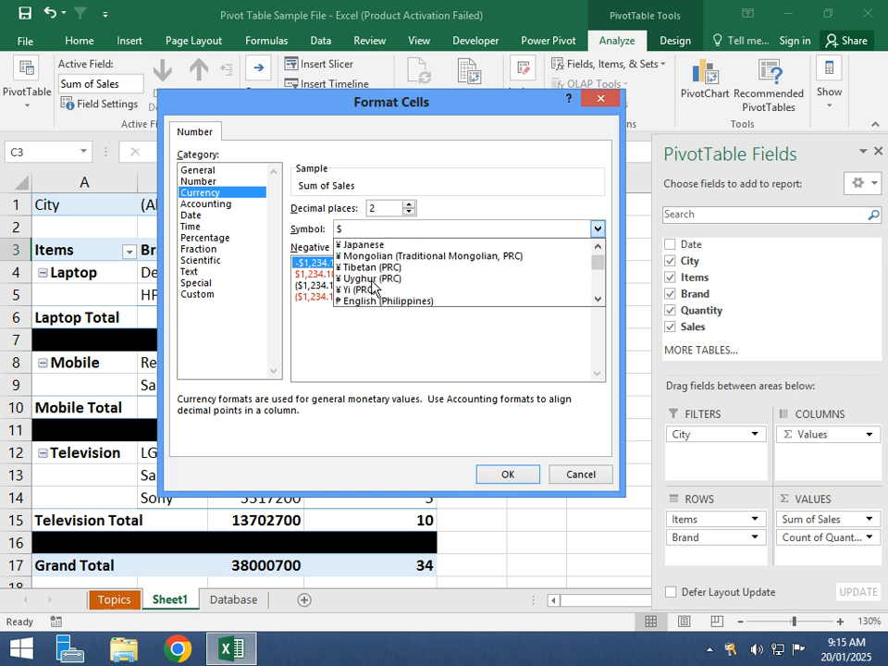
{"action": "scroll", "coordinate": [375, 292], "scroll_direction": "down", "scroll_amount": 20}
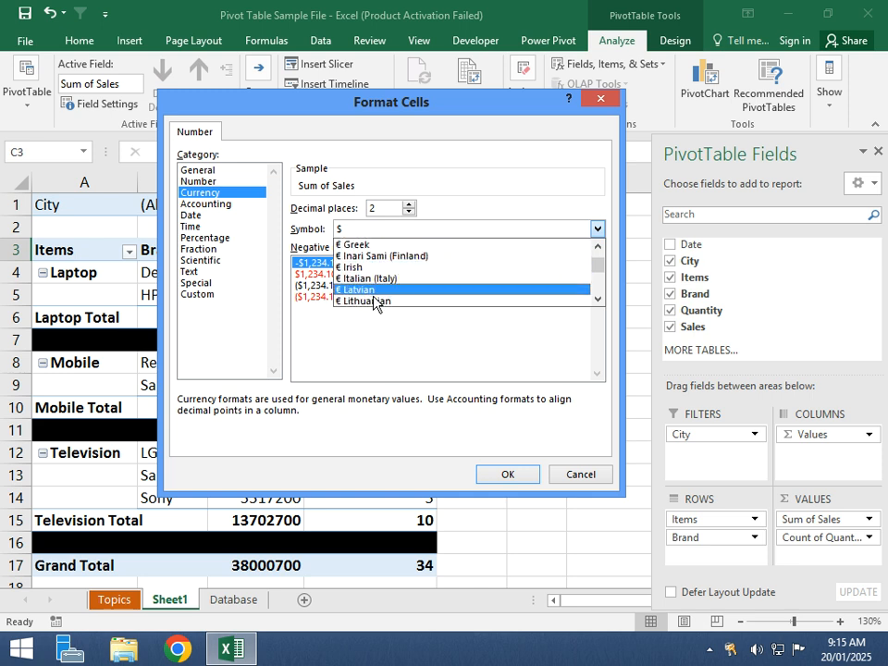
{"action": "scroll", "coordinate": [379, 296], "scroll_direction": "down", "scroll_amount": 5}
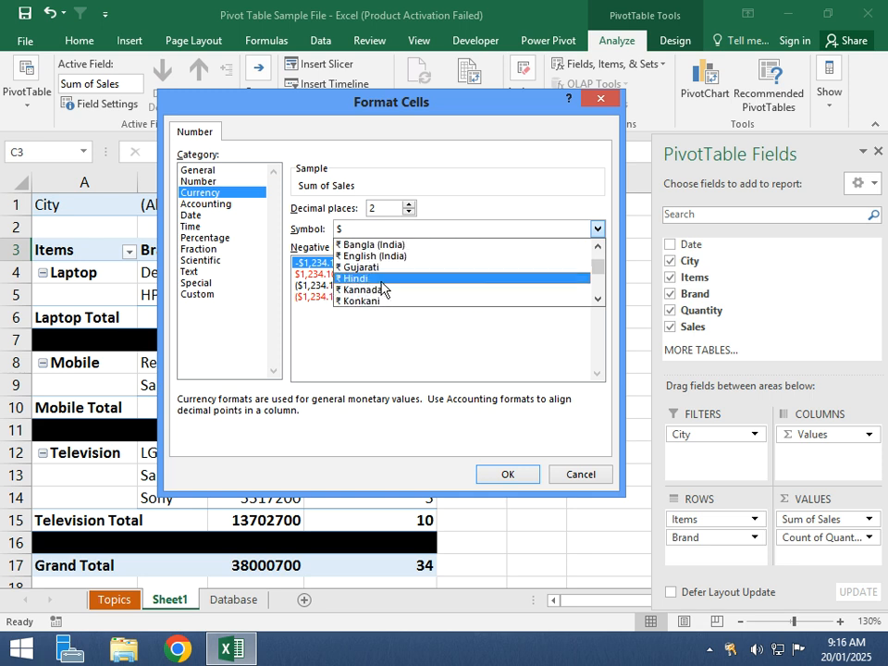
{"action": "left_click", "coordinate": [381, 280]}
{"action": "left_click", "coordinate": [508, 474]}
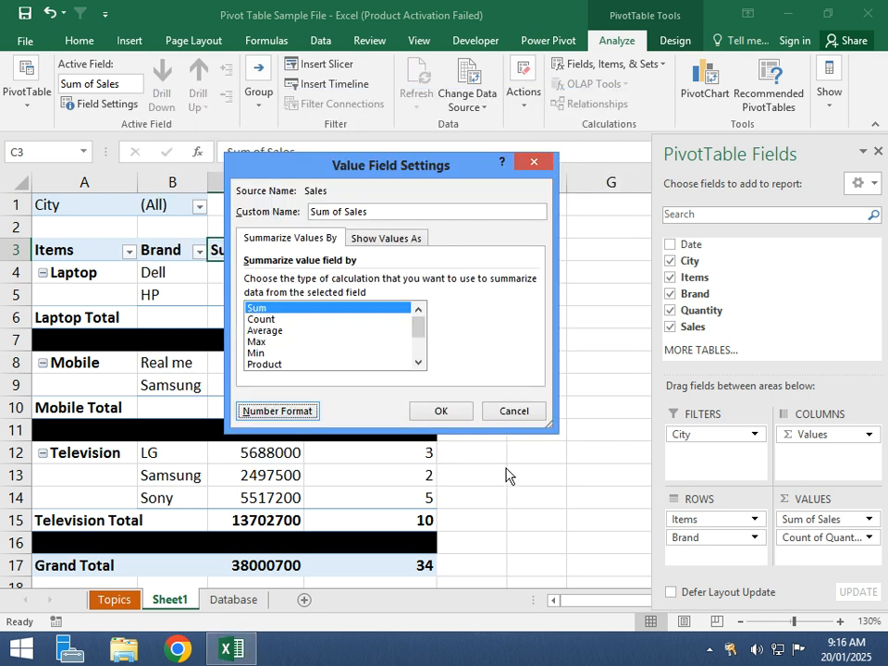
{"action": "left_click", "coordinate": [441, 411]}
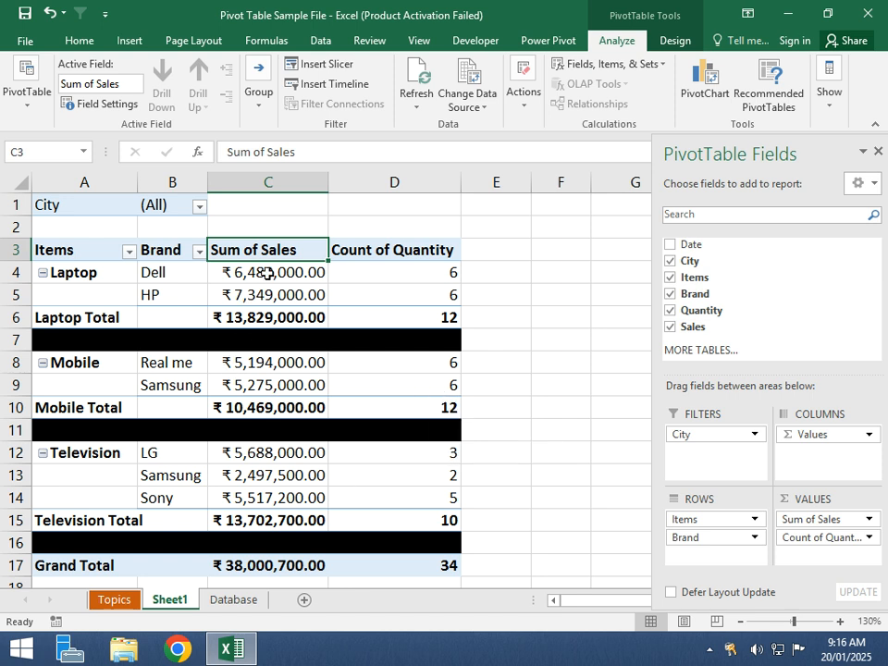
Check the source records on the Database sheet and review the value field settings of Sum of Sales.
{"action": "left_click", "coordinate": [234, 599]}
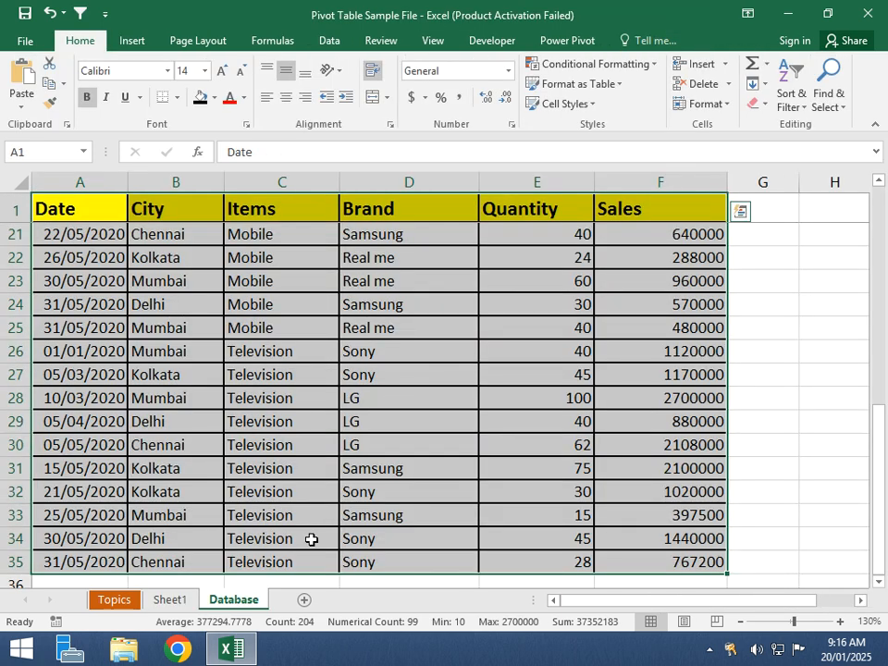
{"action": "left_click", "coordinate": [172, 600]}
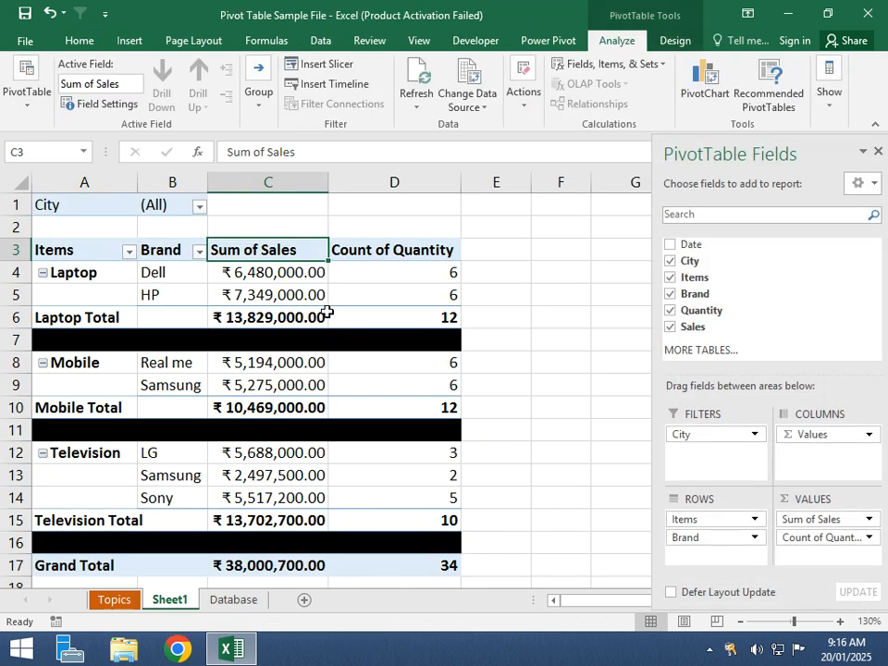
{"action": "left_click", "coordinate": [287, 245]}
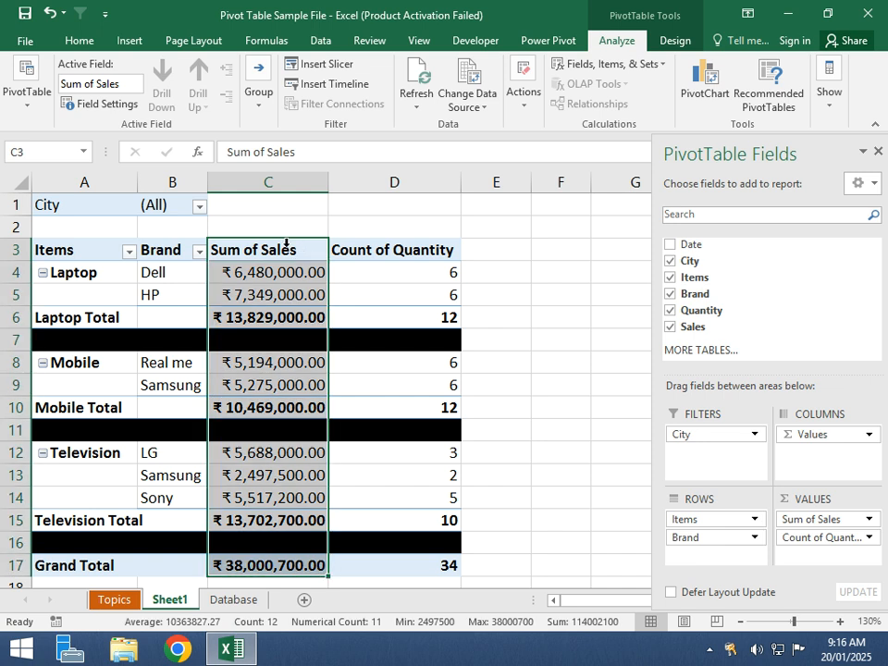
{"action": "double_click", "coordinate": [277, 248]}
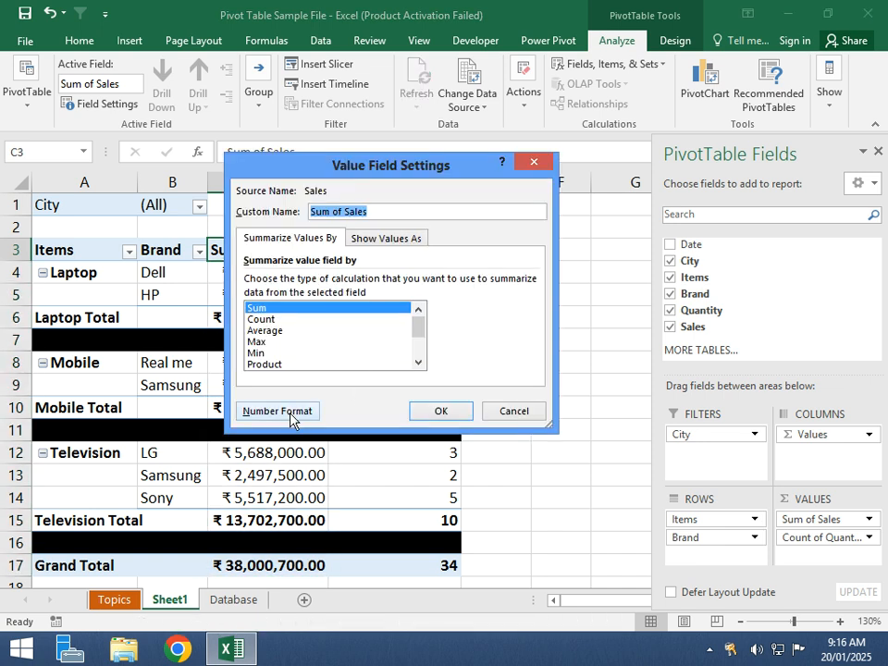
{"action": "left_click", "coordinate": [524, 414]}
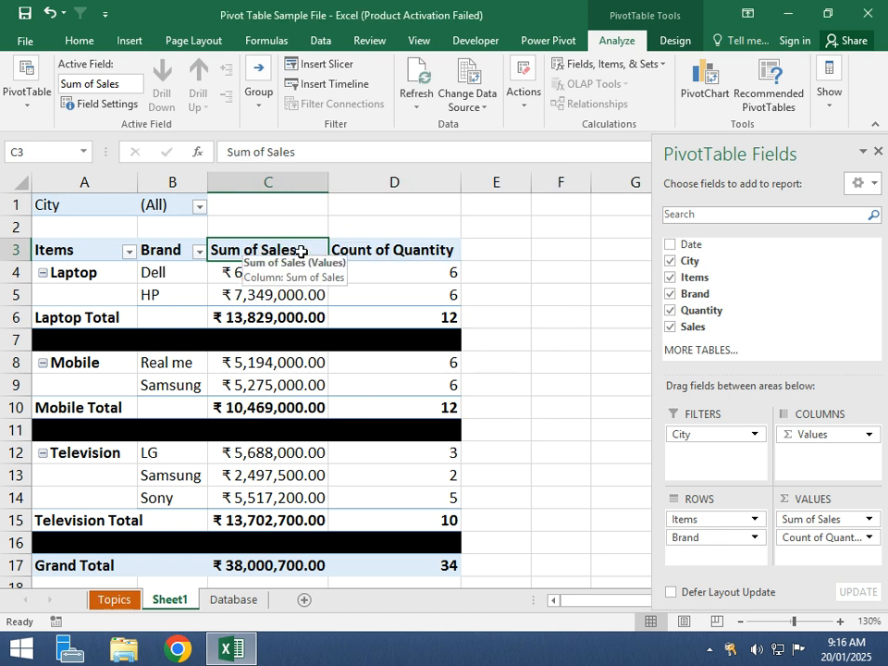
Look over the sort and filter options of the Brand field in the pivot table.
{"action": "left_click", "coordinate": [167, 243]}
{"action": "left_click", "coordinate": [190, 250]}
{"action": "left_click", "coordinate": [200, 252]}
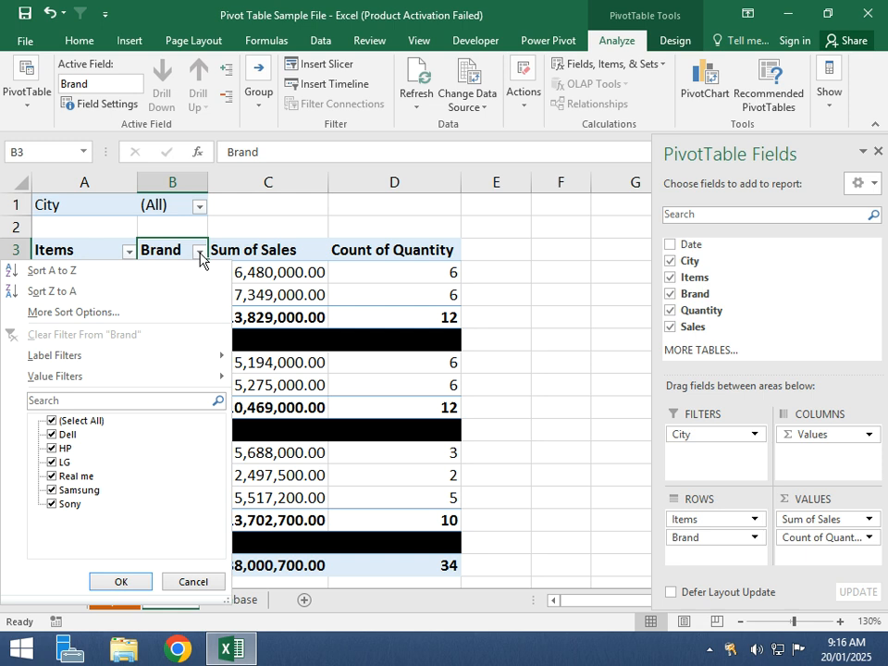
{"action": "left_click", "coordinate": [200, 252]}
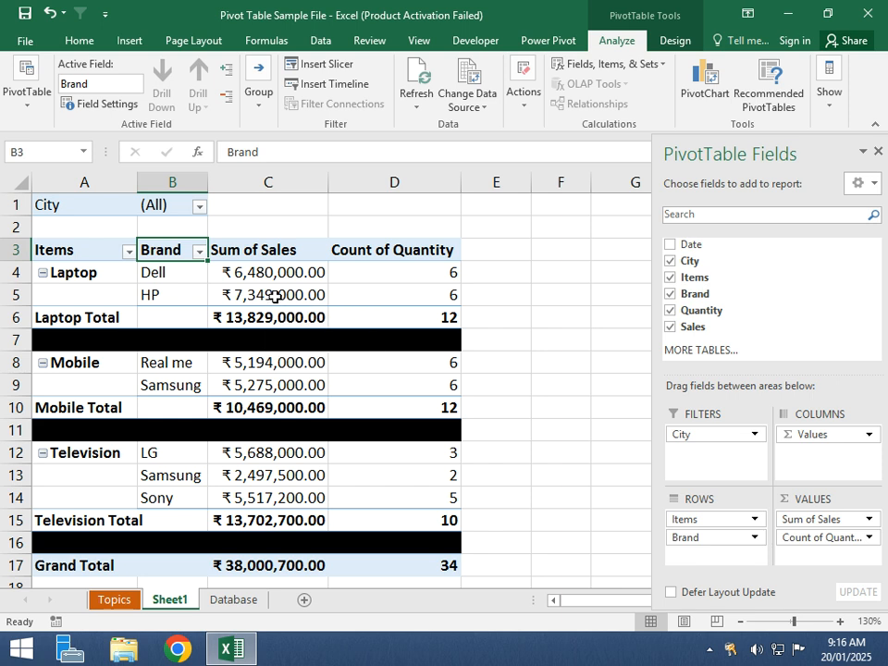
Compare the pivot table with its source and examine the last records on the Database sheet.
{"action": "scroll", "coordinate": [276, 297], "scroll_direction": "down", "scroll_amount": 1}
{"action": "left_click", "coordinate": [234, 598]}
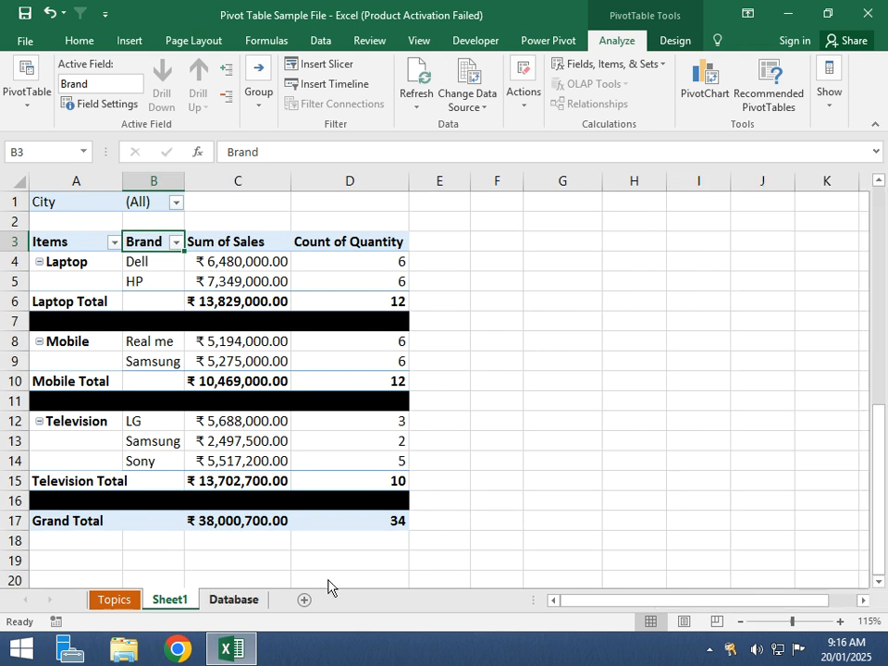
{"action": "left_click", "coordinate": [645, 429]}
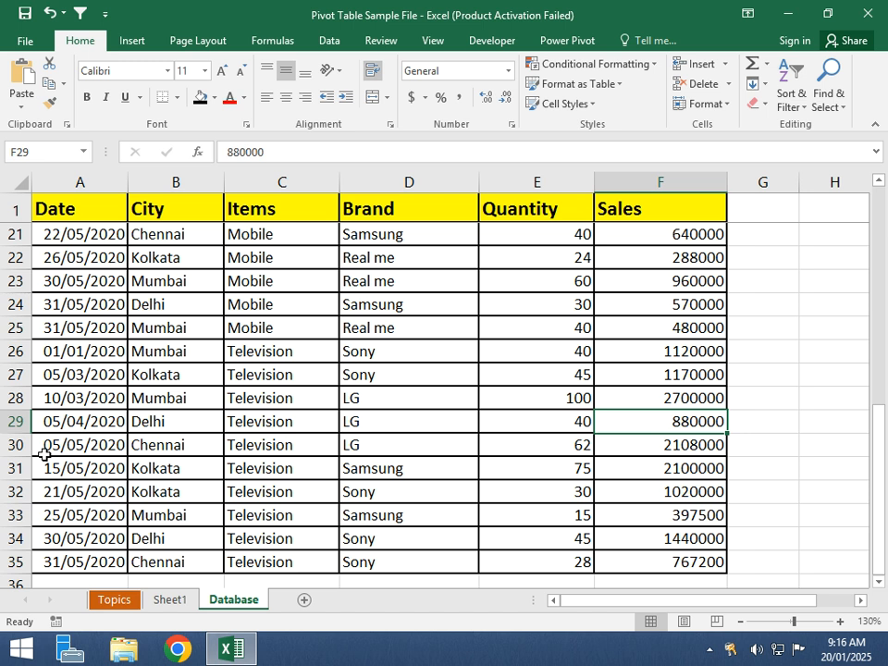
{"action": "left_click", "coordinate": [171, 601]}
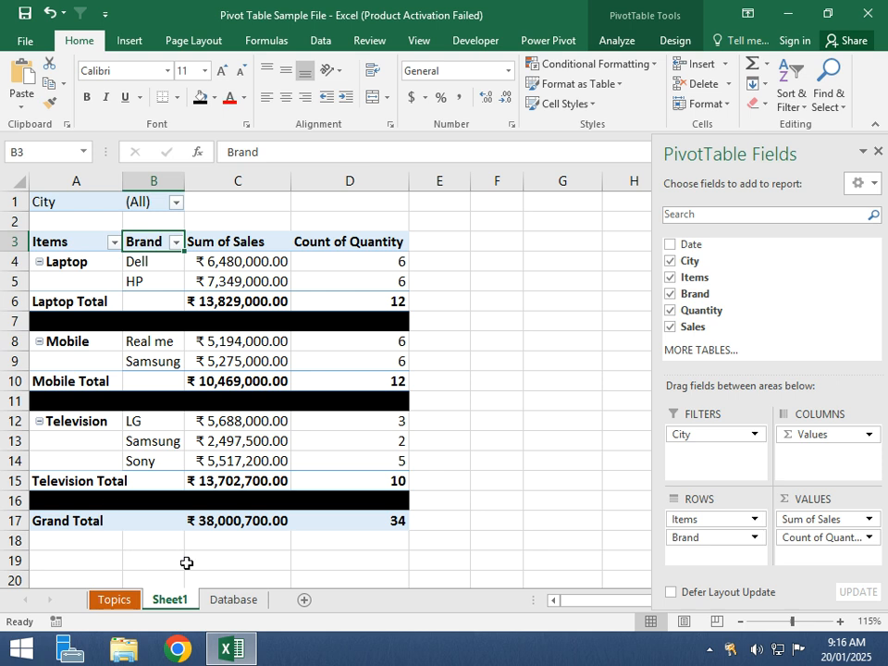
{"action": "left_click", "coordinate": [224, 603]}
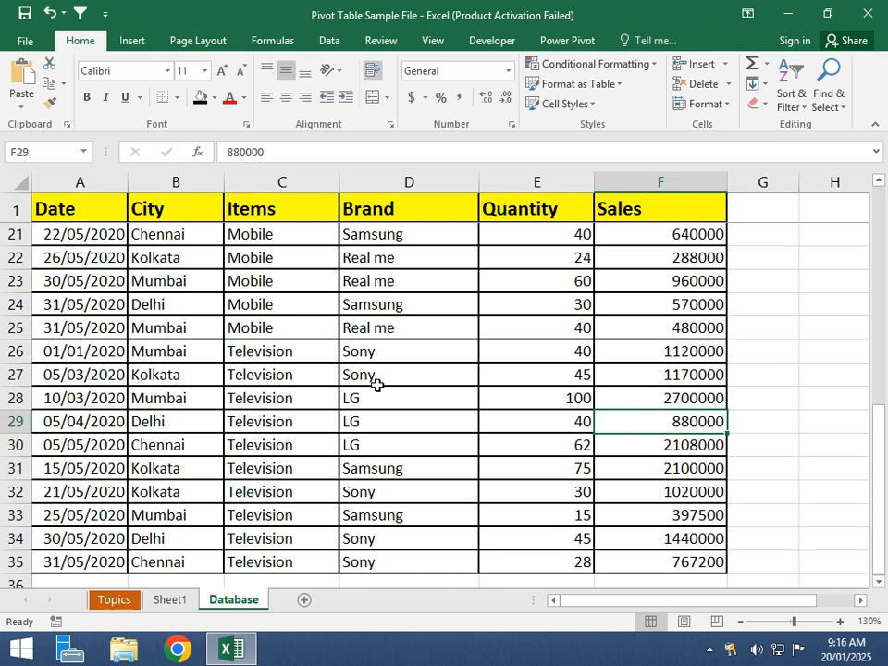
{"action": "scroll", "coordinate": [323, 399], "scroll_direction": "down", "scroll_amount": 2}
{"action": "scroll", "coordinate": [279, 399], "scroll_direction": "up", "scroll_amount": 1}
{"action": "scroll", "coordinate": [123, 414], "scroll_direction": "down", "scroll_amount": 2}
{"action": "left_click", "coordinate": [63, 381]}
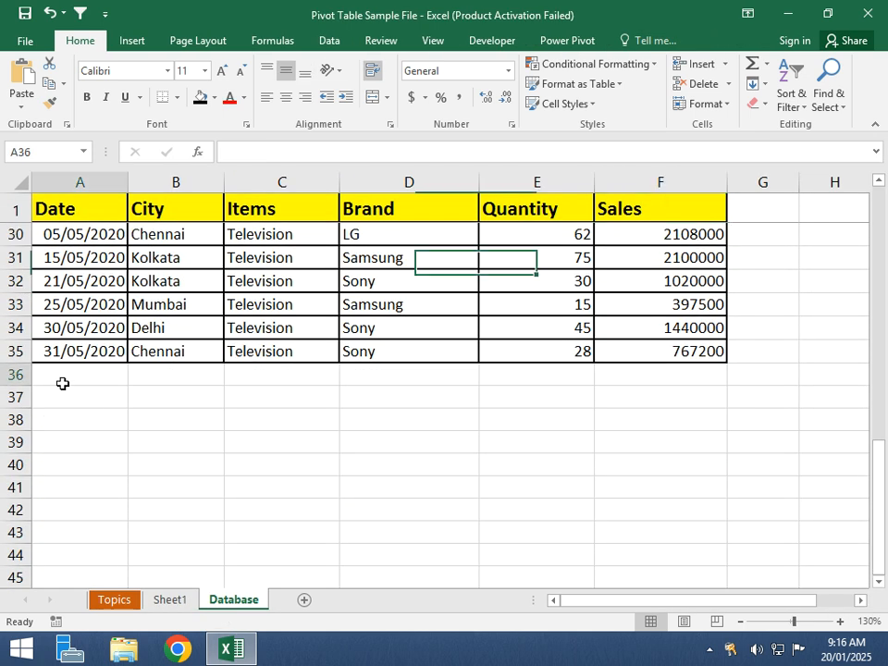
{"action": "scroll", "coordinate": [64, 389], "scroll_direction": "up", "scroll_amount": 2}
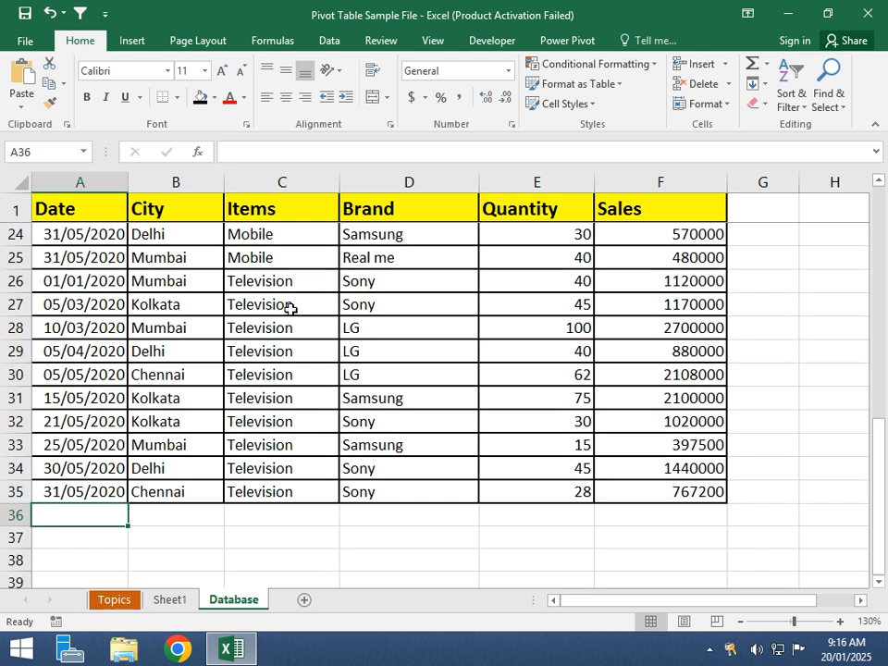
Change the item in cell C27 of the Database sheet to MotorBIke.
{"action": "left_click", "coordinate": [303, 313]}
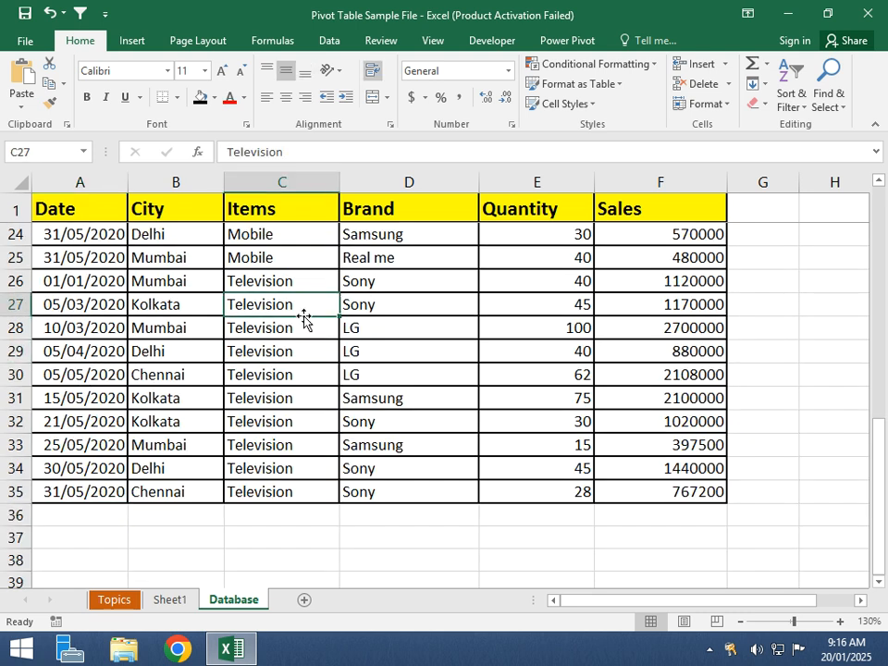
{"action": "type", "text": "Moty"}
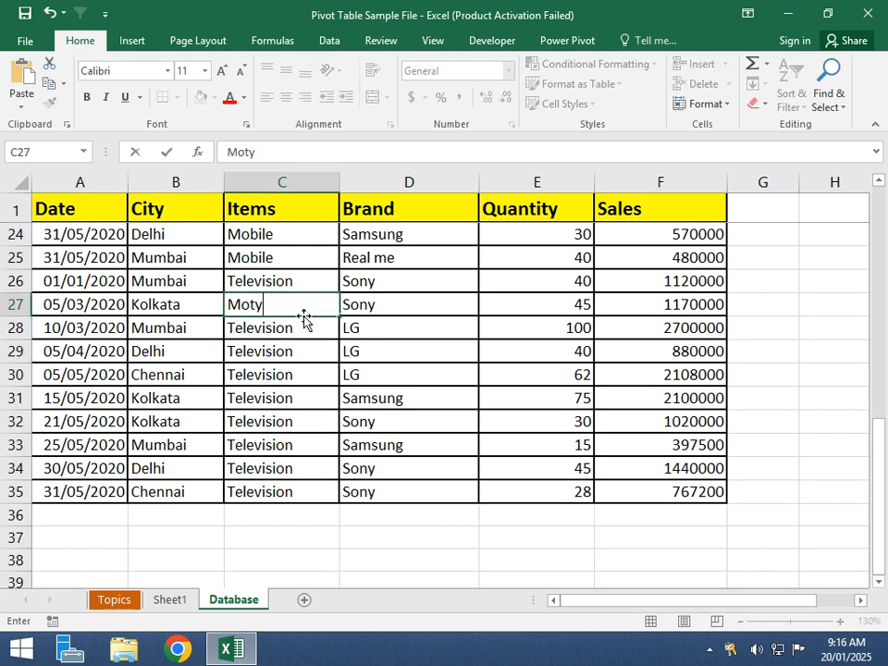
{"action": "type", "text": "oorBI"}
{"action": "key", "text": "Return"}
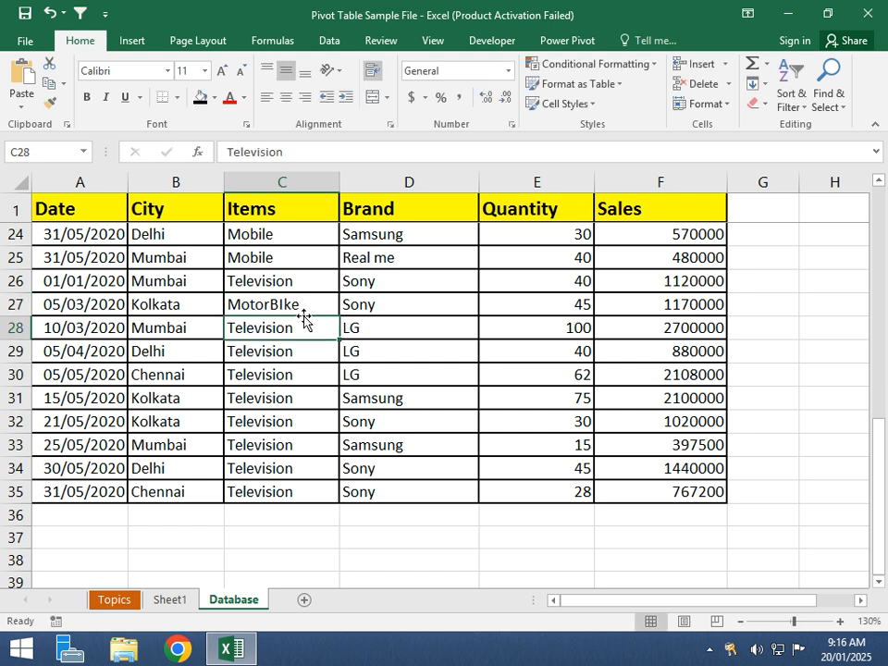
Refresh the pivot table on Sheet1 to bring in the changed source item.
{"action": "left_click", "coordinate": [172, 602]}
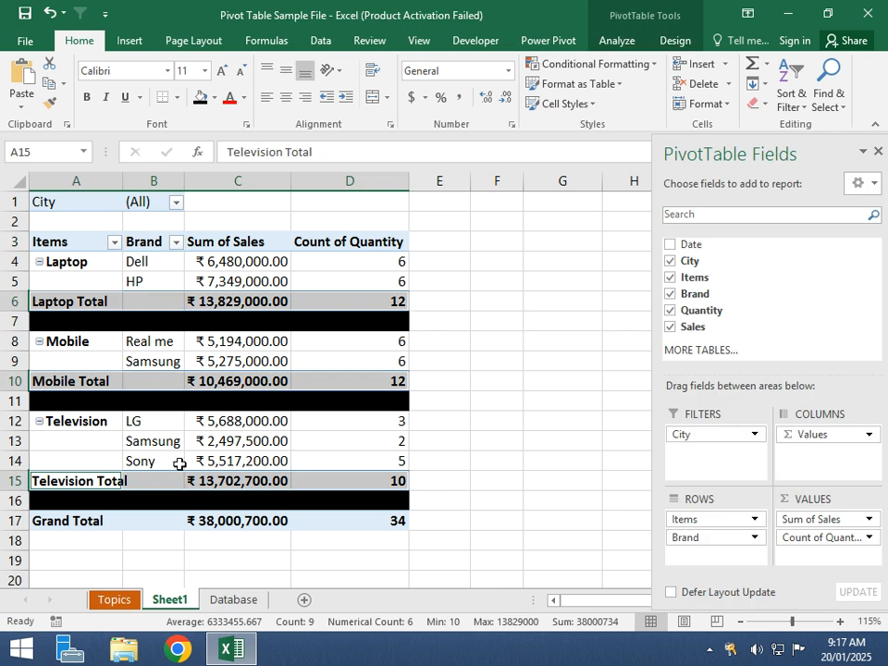
{"action": "key", "text": "alt+F5"}
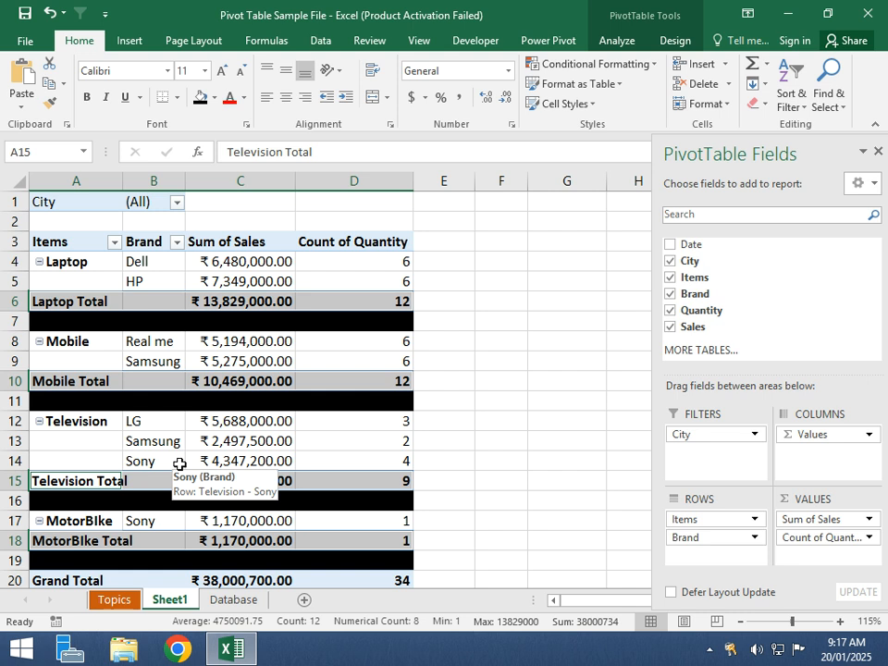
{"action": "left_click", "coordinate": [616, 40]}
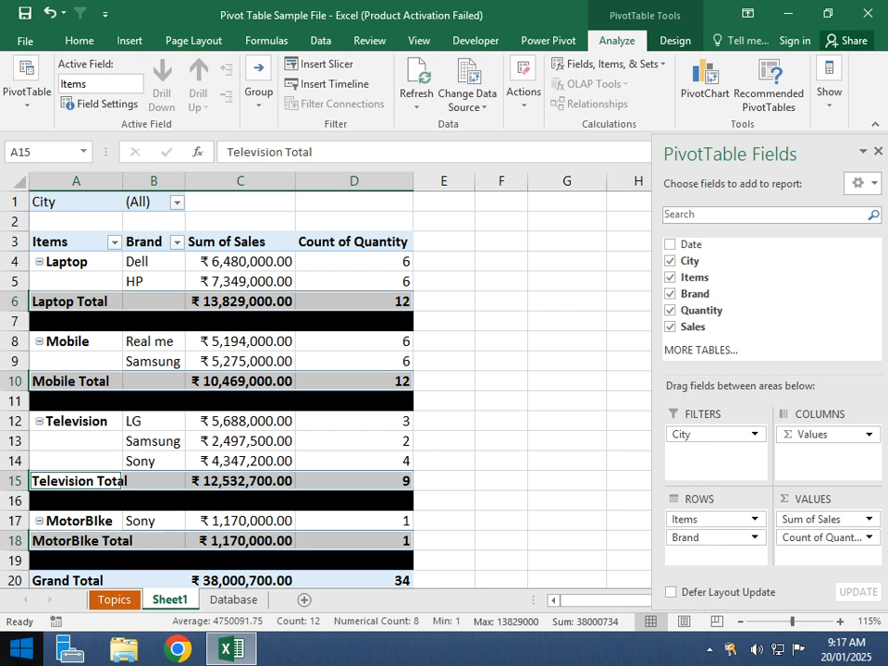
{"action": "left_click", "coordinate": [238, 401]}
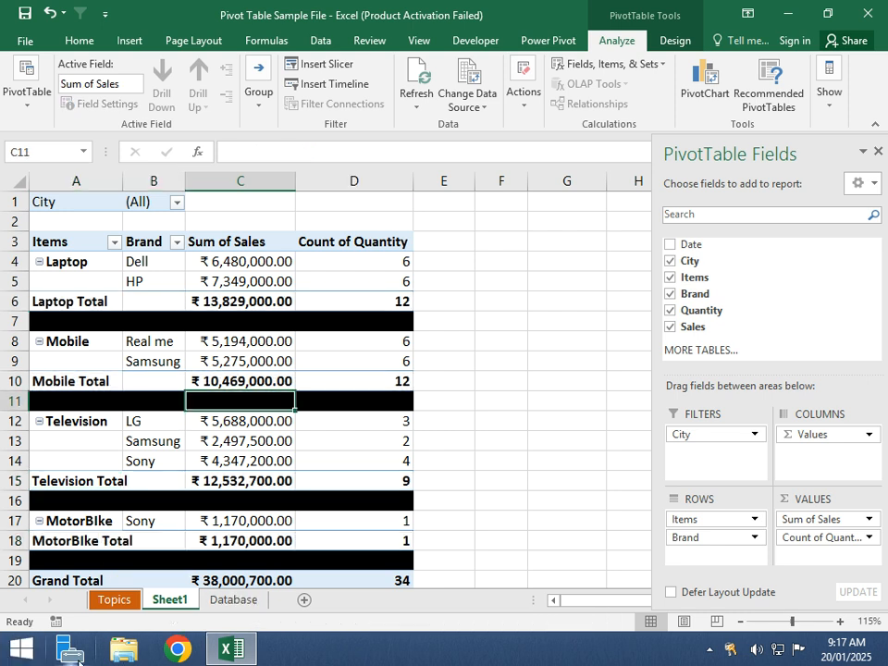
Restore the Television item in cell C27 of the Database sheet and bring the pivot table on Sheet1 back in line with it.
{"action": "left_click", "coordinate": [232, 600]}
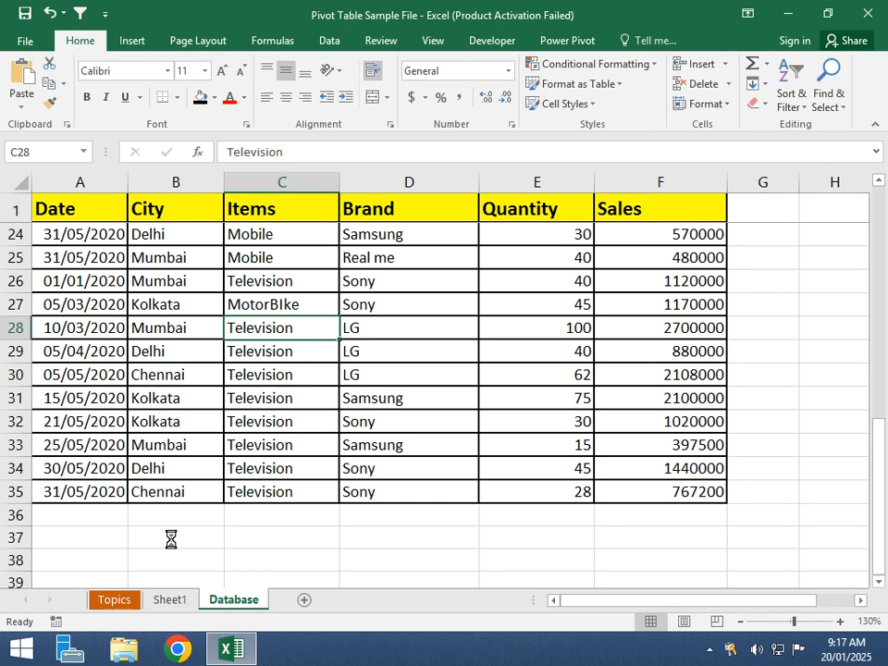
{"action": "key", "text": "ctrl+c"}
{"action": "key", "text": "ctrl+Page_Up"}
{"action": "key", "text": "ctrl+Page_Down"}
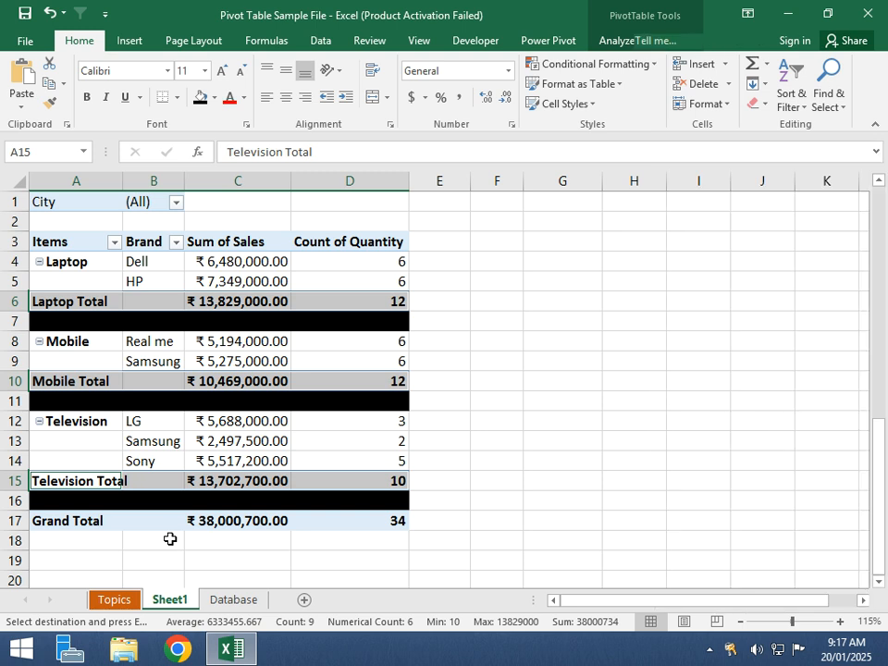
{"action": "left_click", "coordinate": [176, 603]}
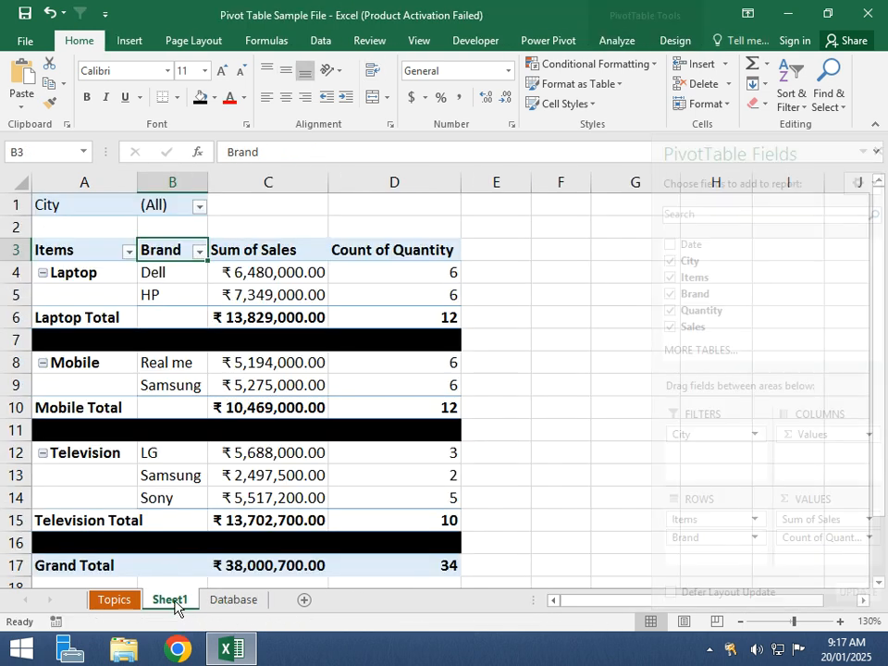
Hide the PivotTable field list on Sheet1.
{"action": "scroll", "coordinate": [138, 477], "scroll_direction": "down", "scroll_amount": 1}
{"action": "scroll", "coordinate": [141, 478], "scroll_direction": "up", "scroll_amount": 1}
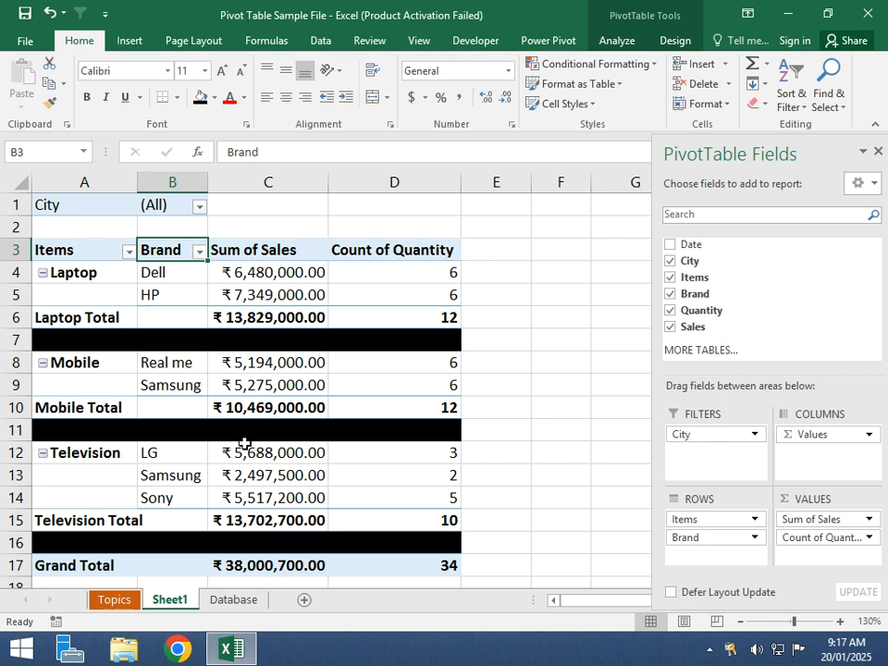
{"action": "mouse_move", "coordinate": [236, 443]}
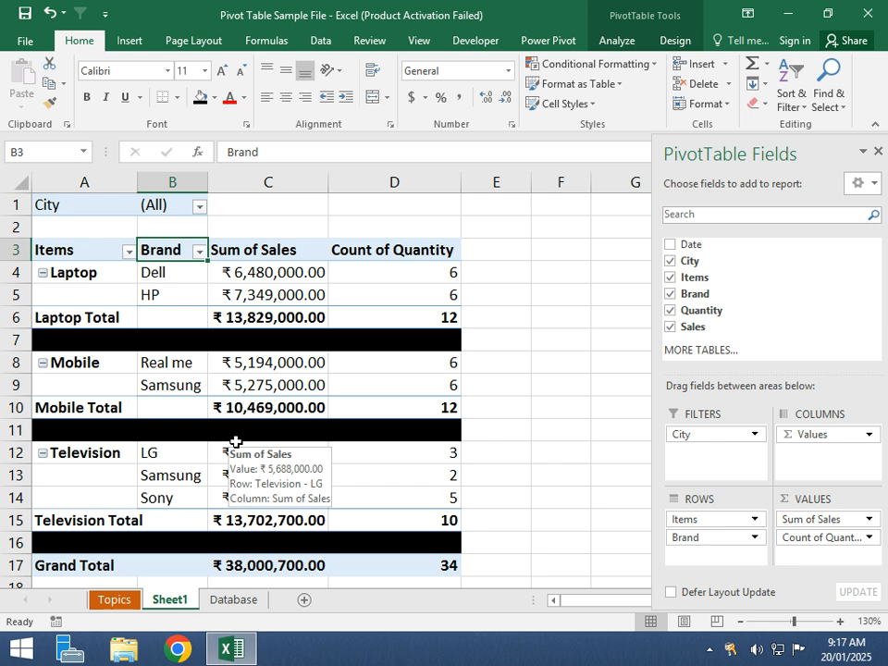
{"action": "left_click", "coordinate": [595, 43]}
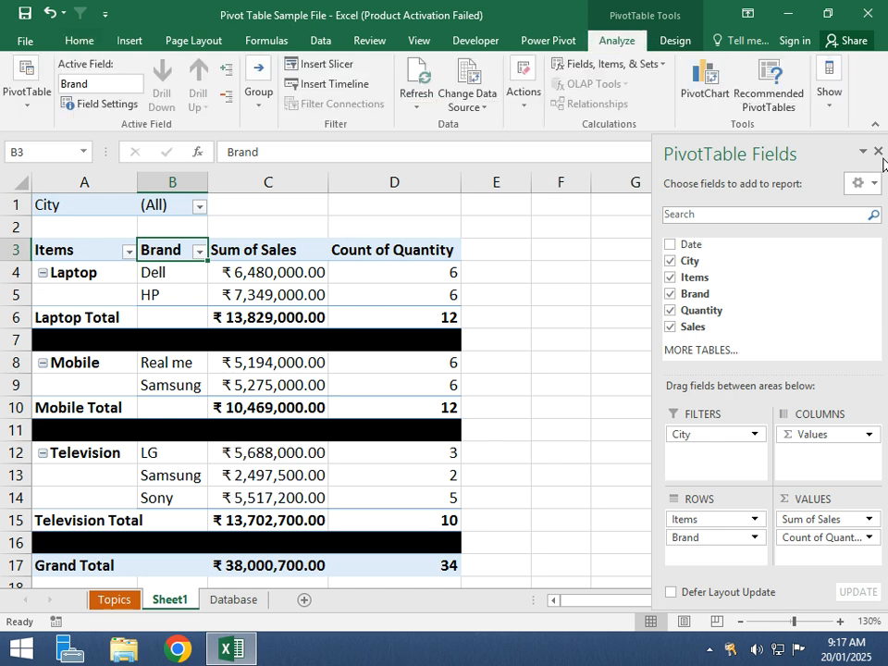
{"action": "left_click_drag", "start_coordinate": [882, 160], "coordinate": [883, 159]}
{"action": "left_click", "coordinate": [872, 192]}
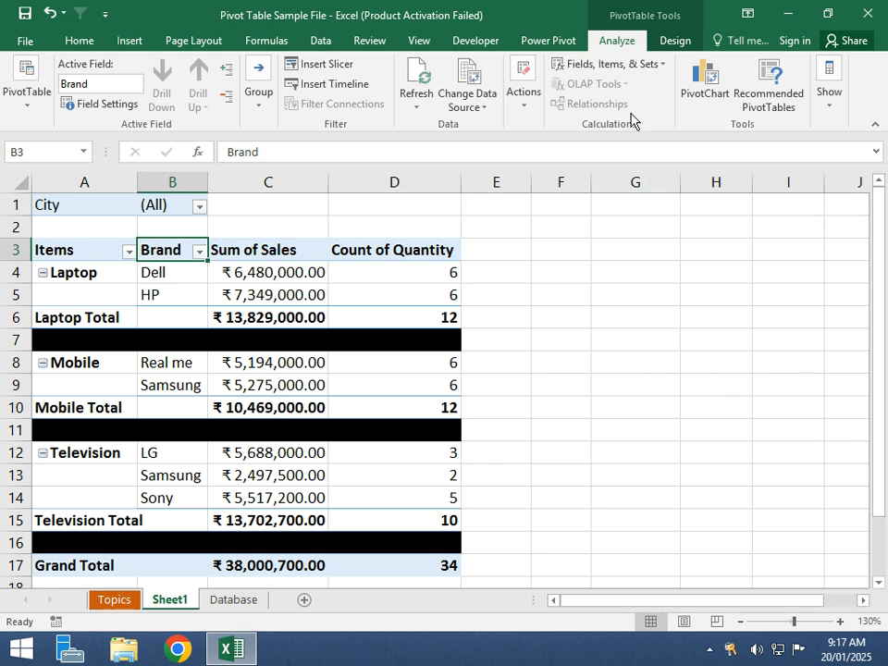
Show the PivotTable field list again through its display option and close it, repeating this with a Sum of Sales cell selected.
{"action": "left_click", "coordinate": [840, 114]}
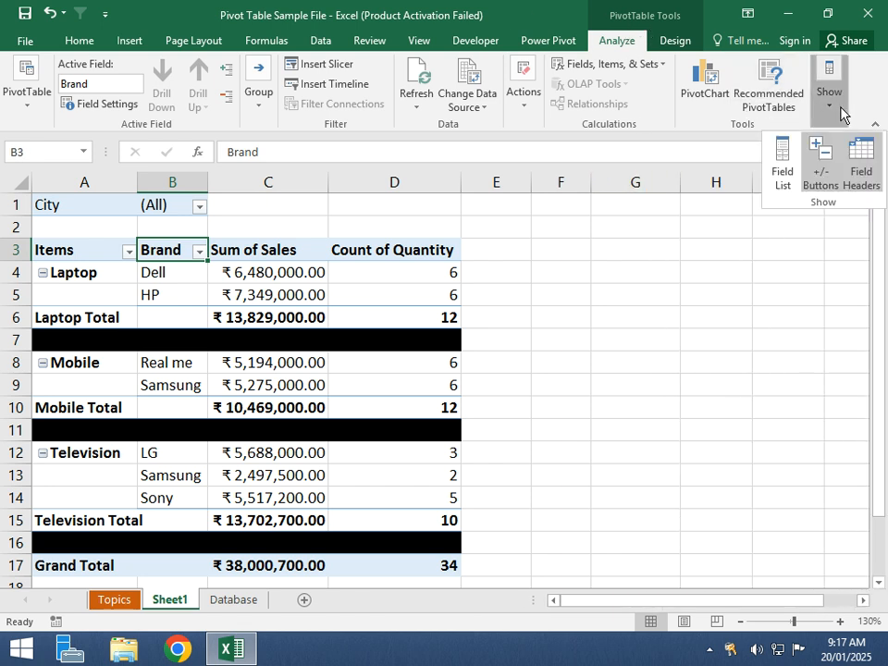
{"action": "left_click", "coordinate": [780, 179]}
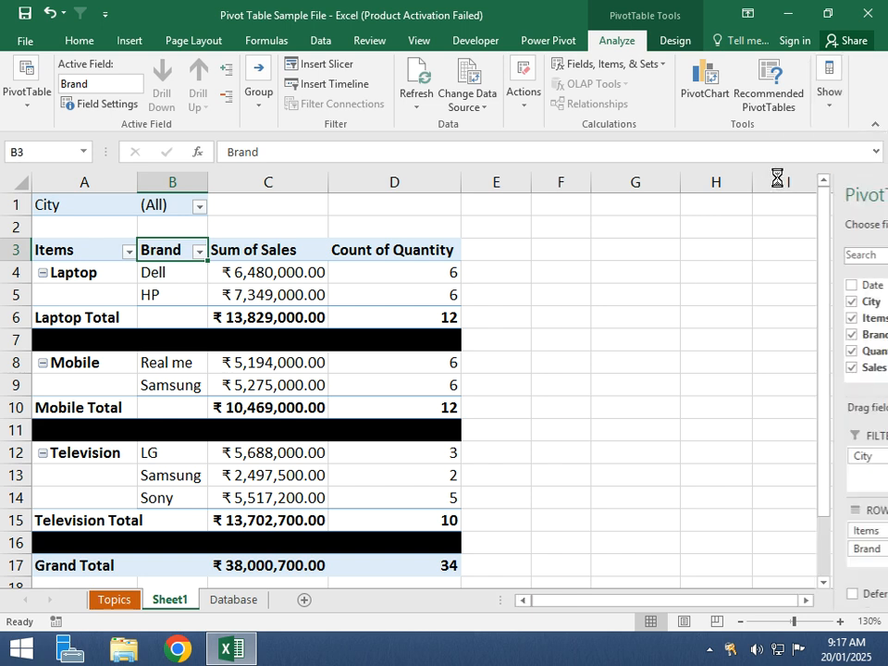
{"action": "left_click", "coordinate": [871, 194]}
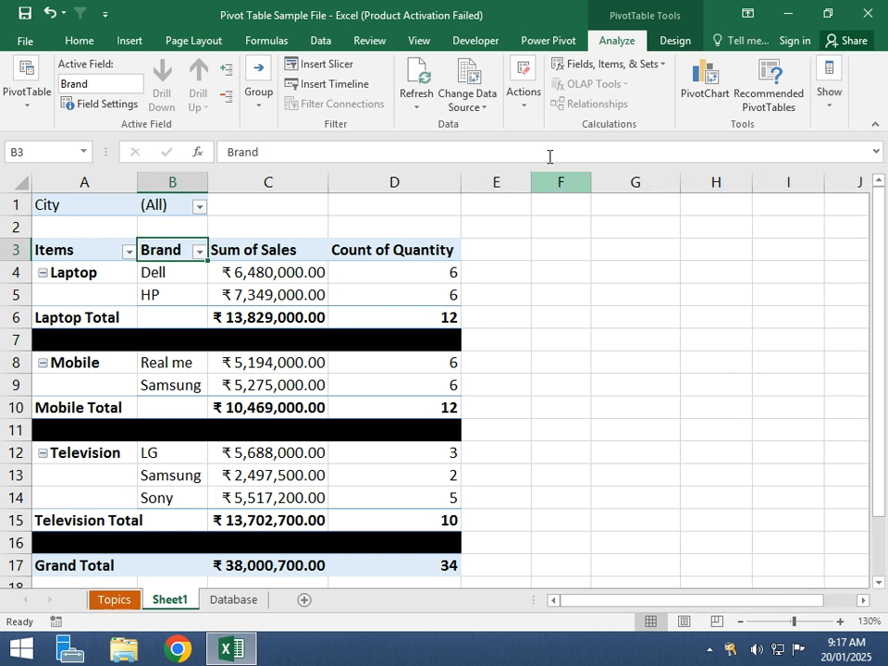
{"action": "left_click", "coordinate": [252, 295]}
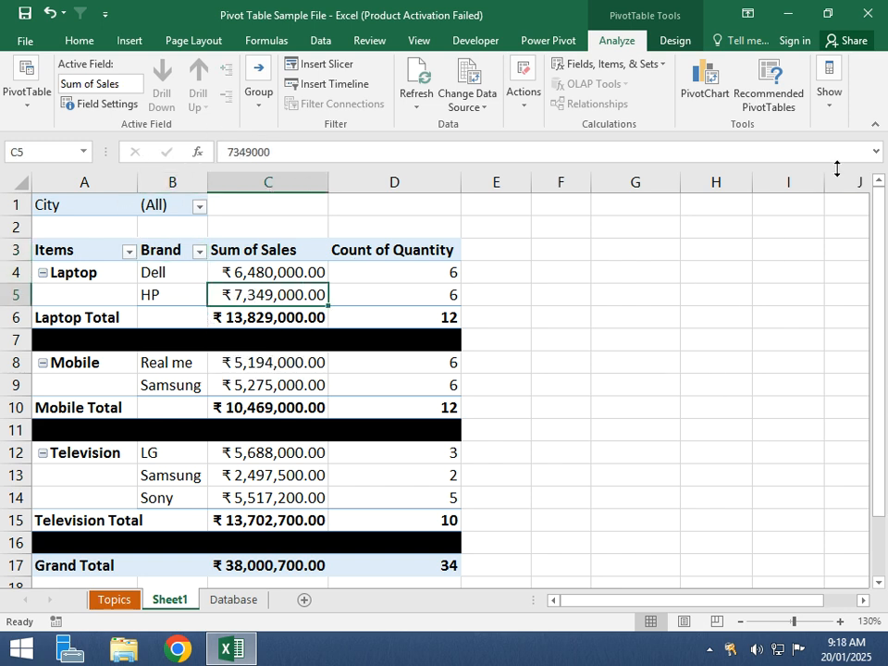
{"action": "left_click", "coordinate": [829, 101]}
{"action": "left_click", "coordinate": [782, 171]}
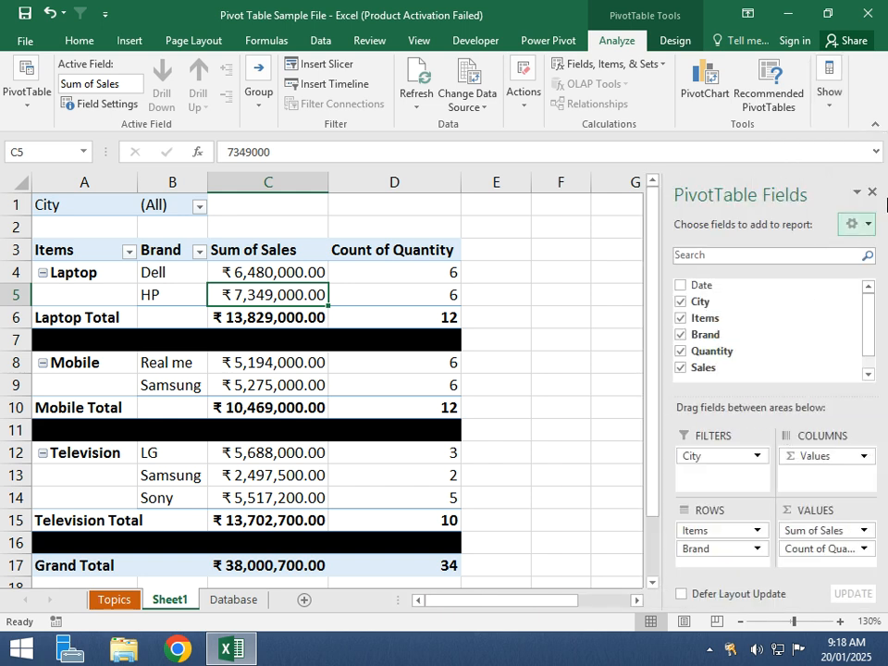
{"action": "left_click", "coordinate": [871, 191]}
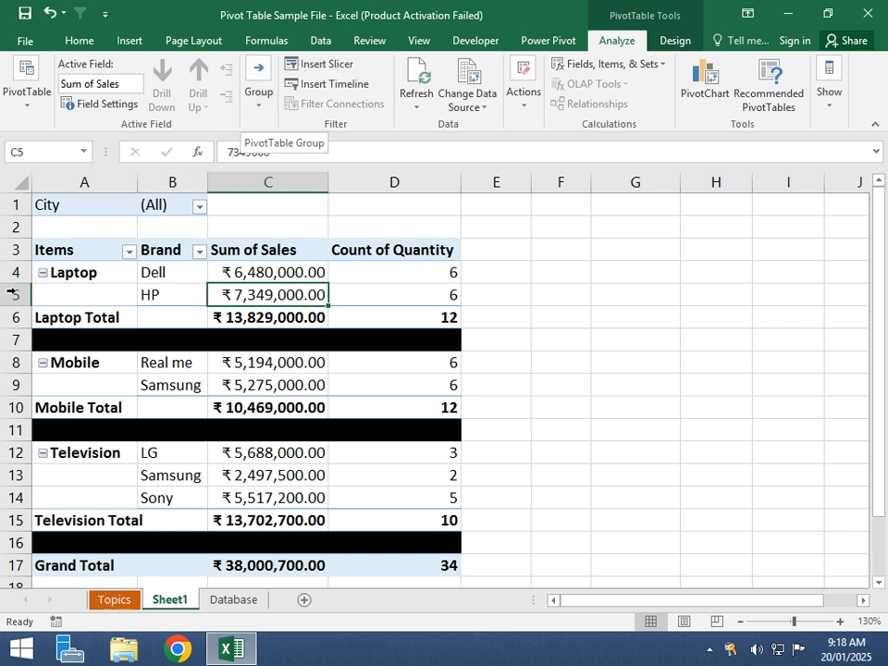
Group the Laptop and Mobile items of the Items field in the pivot table.
{"action": "scroll", "coordinate": [207, 370], "scroll_direction": "down", "scroll_amount": 1}
{"action": "scroll", "coordinate": [107, 346], "scroll_direction": "up", "scroll_amount": 1}
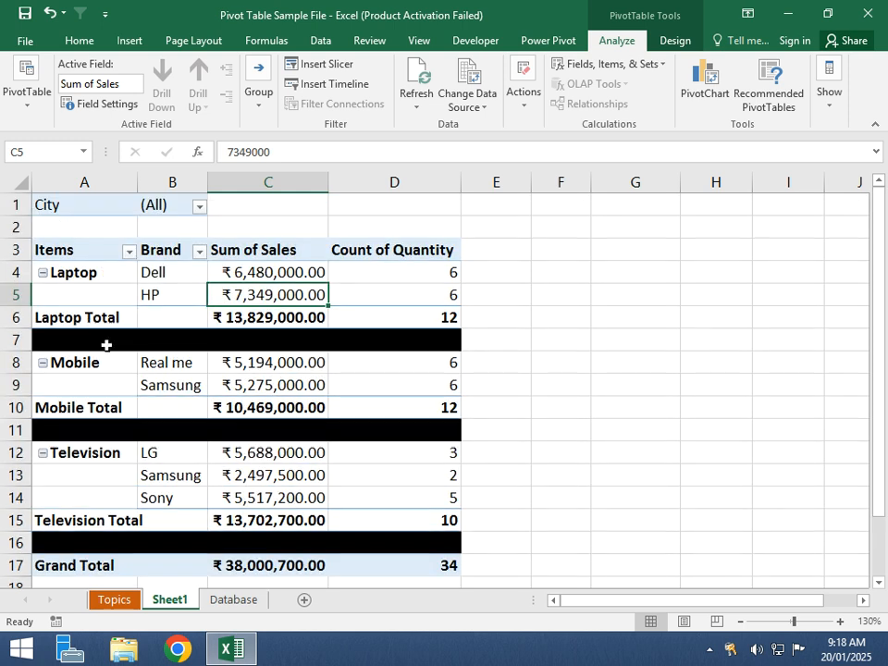
{"action": "left_click", "coordinate": [65, 274]}
{"action": "left_click", "coordinate": [90, 362]}
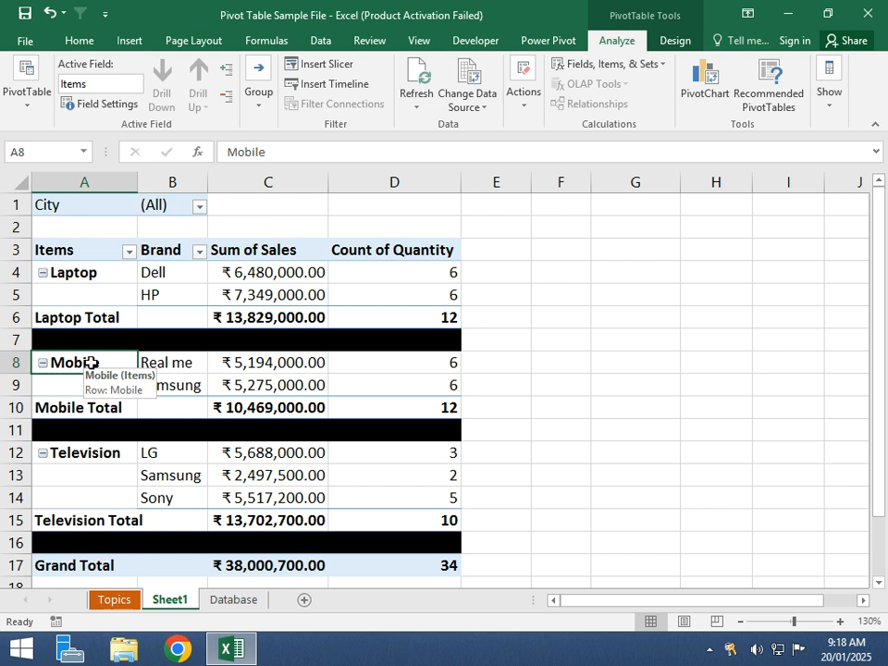
{"action": "left_click", "coordinate": [92, 458]}
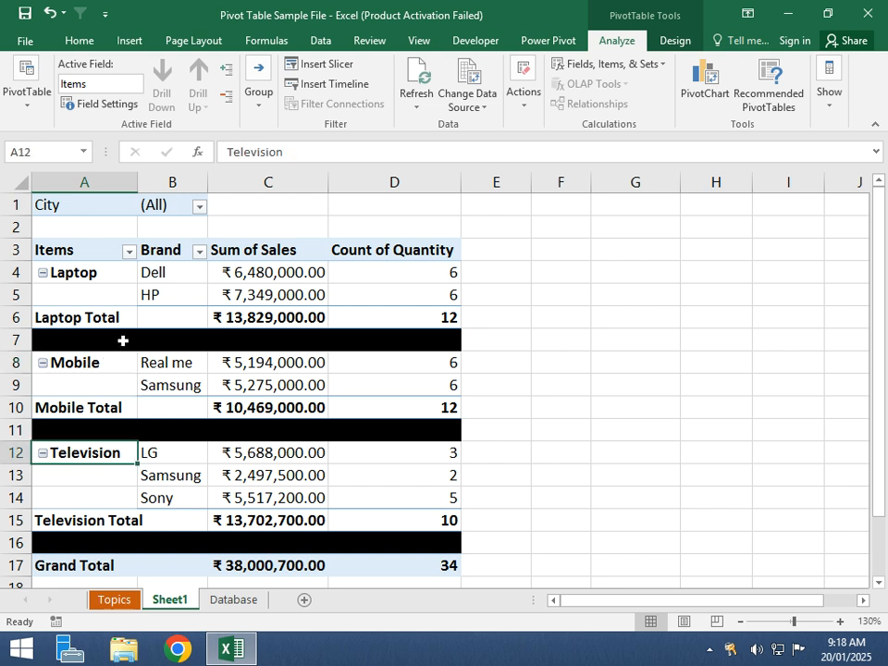
{"action": "left_click", "coordinate": [85, 278]}
{"action": "left_click", "coordinate": [99, 361]}
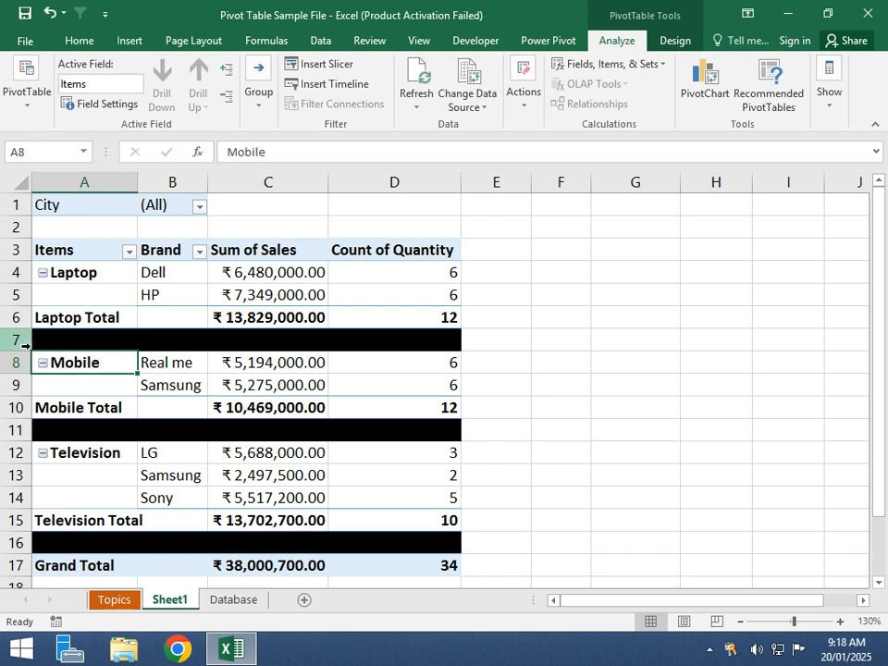
{"action": "left_click", "coordinate": [88, 273], "text": "ctrl"}
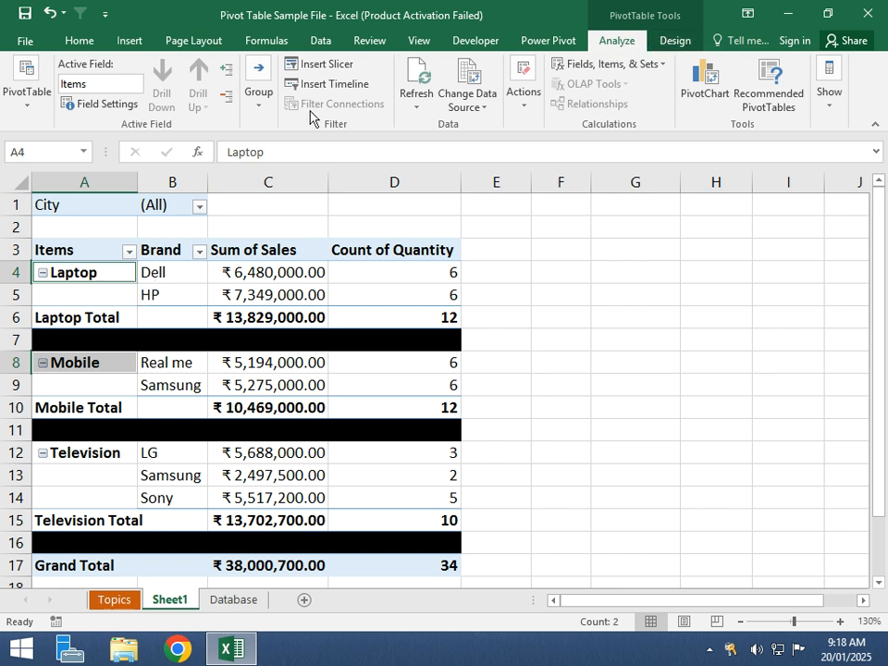
{"action": "left_click", "coordinate": [257, 111]}
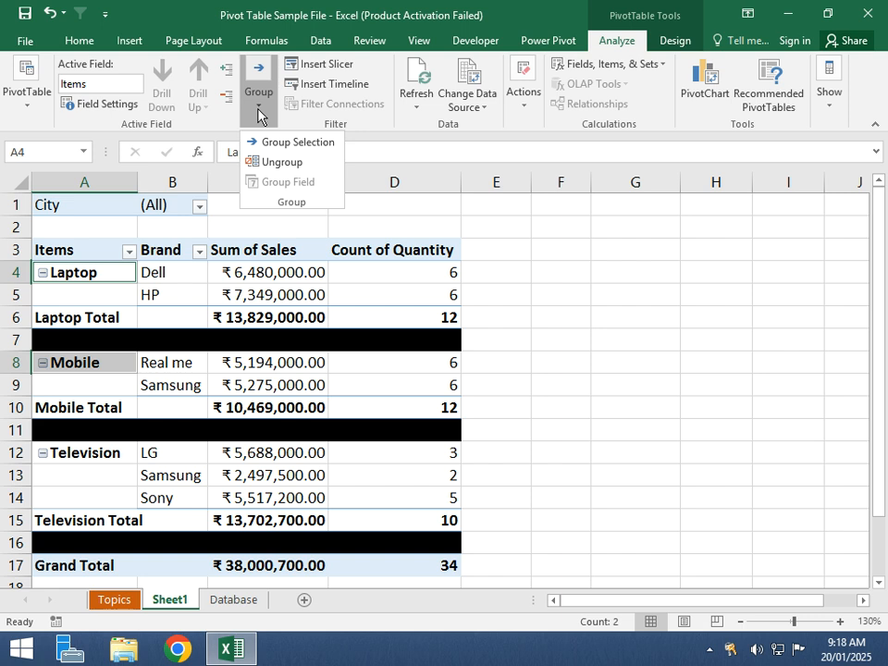
{"action": "left_click", "coordinate": [309, 144]}
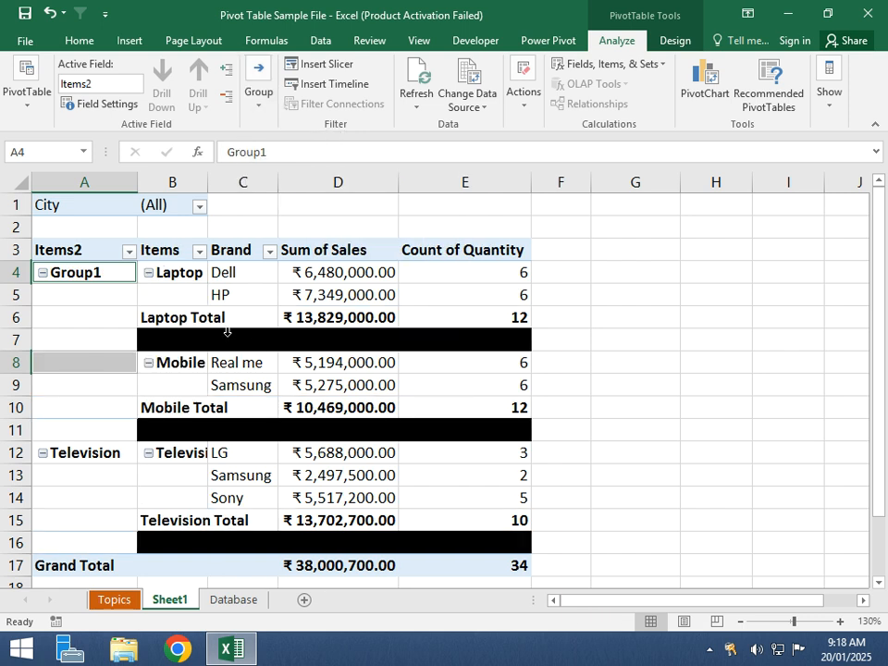
Rename the new group containing Laptop and Mobile as Factory 1.
{"action": "left_click", "coordinate": [77, 375]}
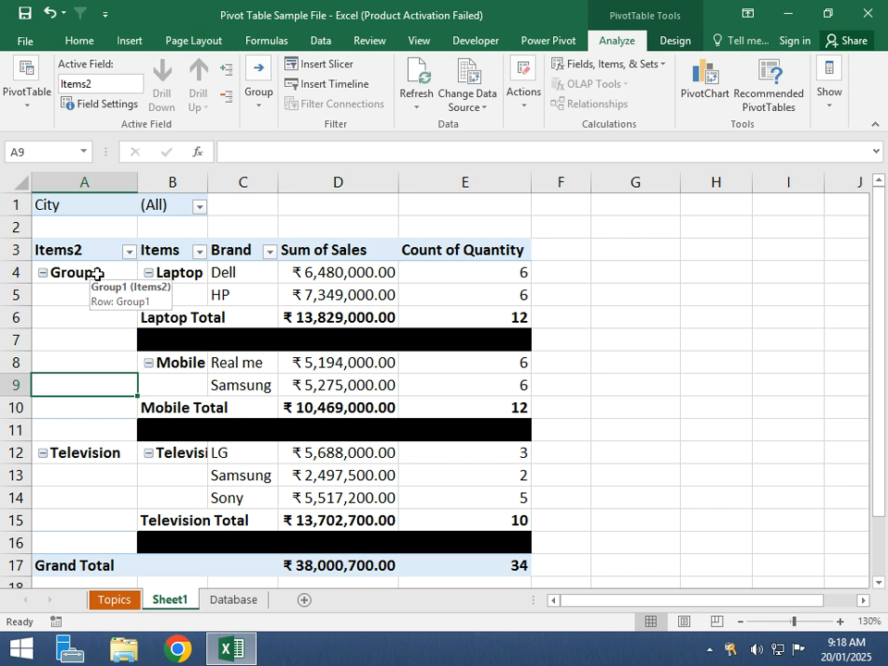
{"action": "left_click", "coordinate": [97, 274]}
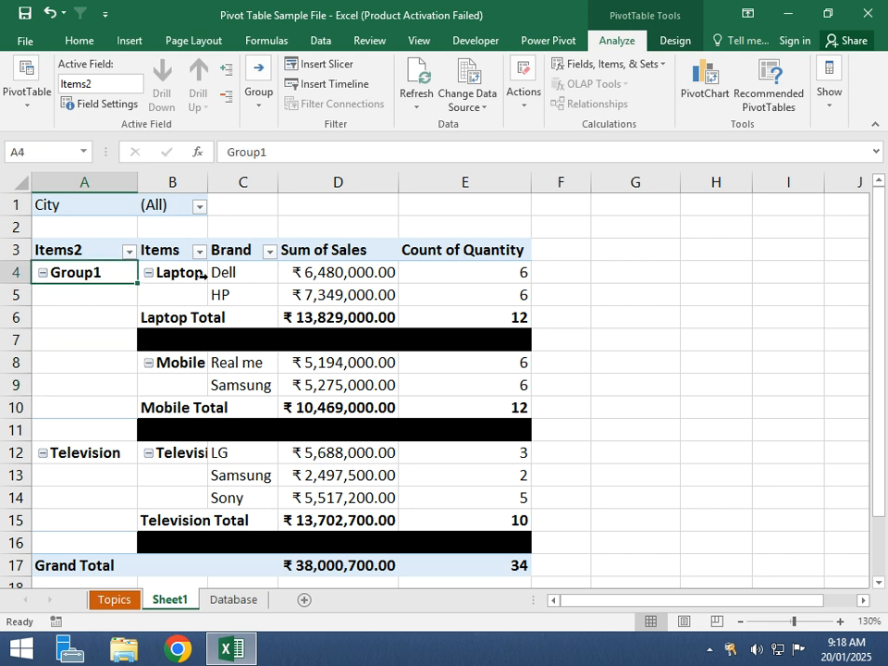
{"action": "type", "text": "Factory"}
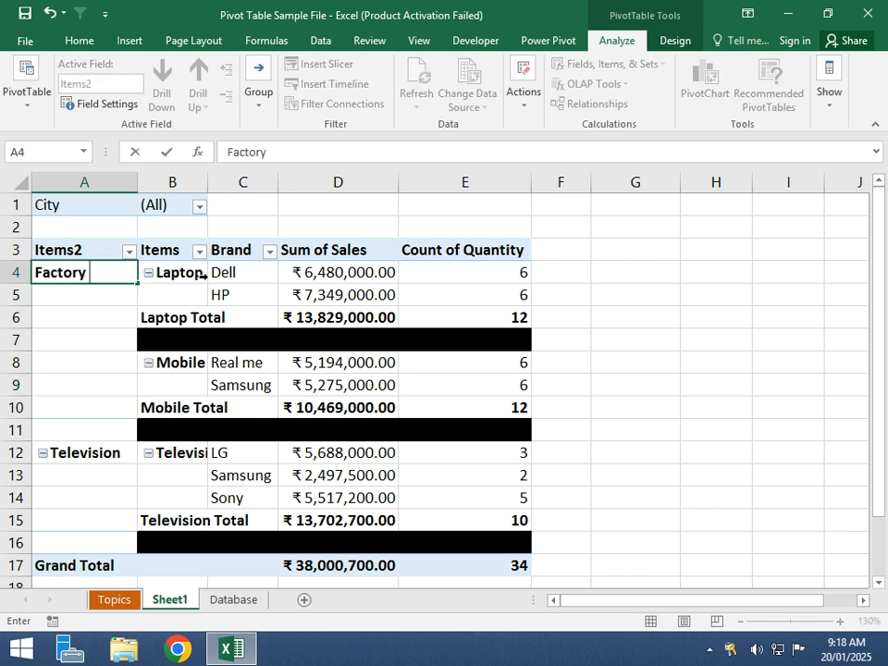
{"action": "key", "text": "Return"}
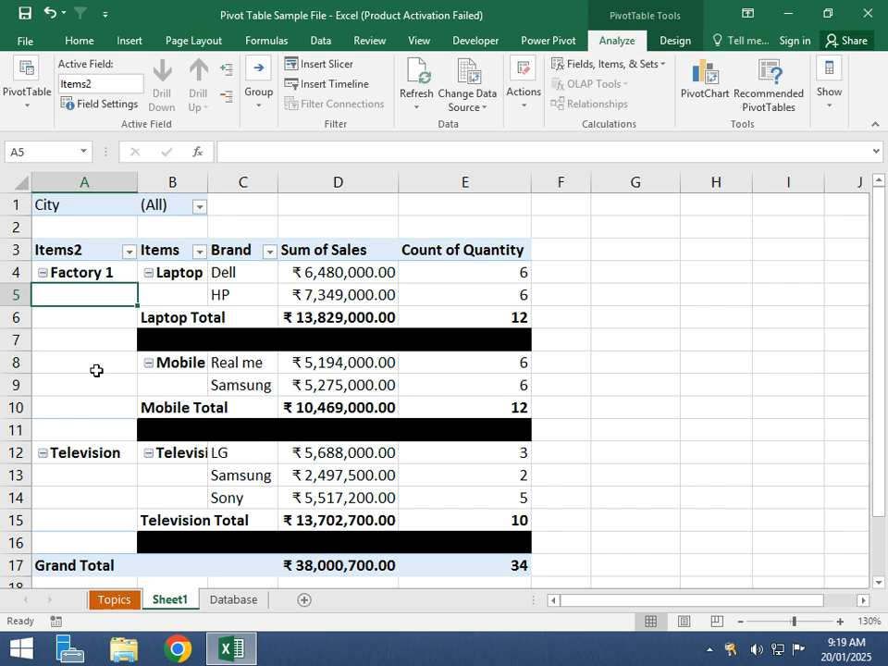
{"action": "left_click", "coordinate": [81, 275]}
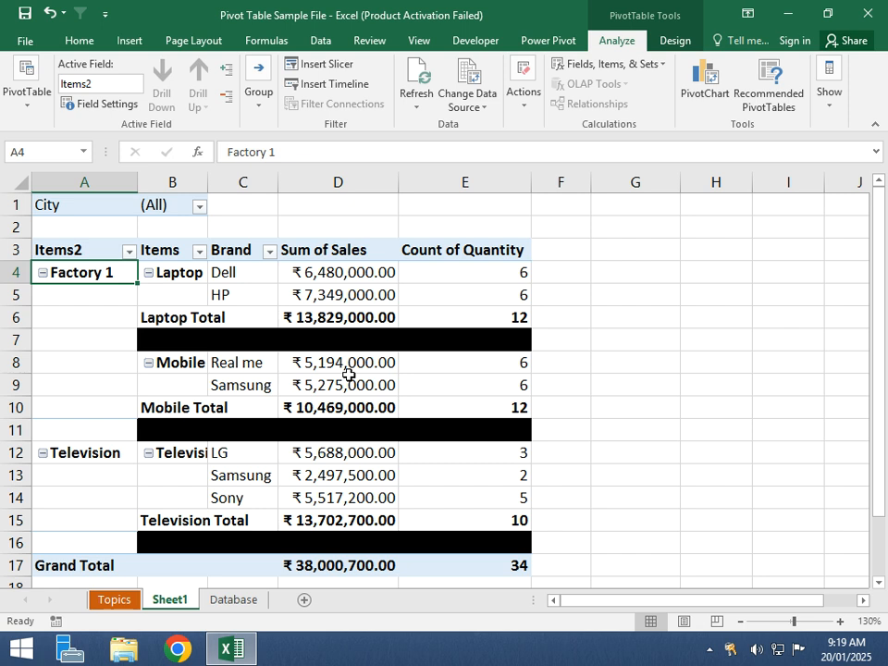
Fit the width of column B to its contents so the item names show in full.
{"action": "scroll", "coordinate": [349, 375], "scroll_direction": "down", "scroll_amount": 2}
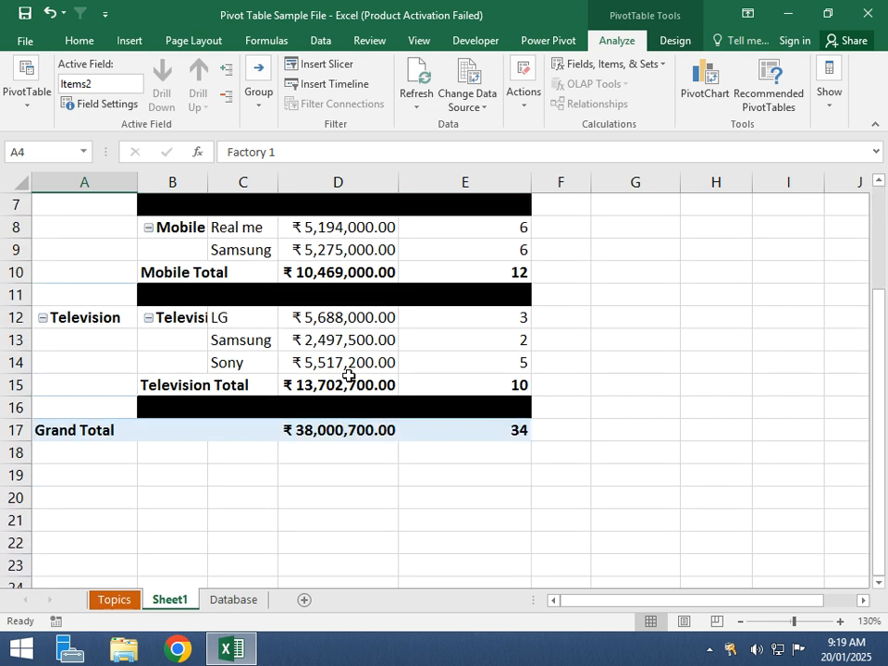
{"action": "scroll", "coordinate": [349, 375], "scroll_direction": "up", "scroll_amount": 1}
{"action": "double_click", "coordinate": [208, 181]}
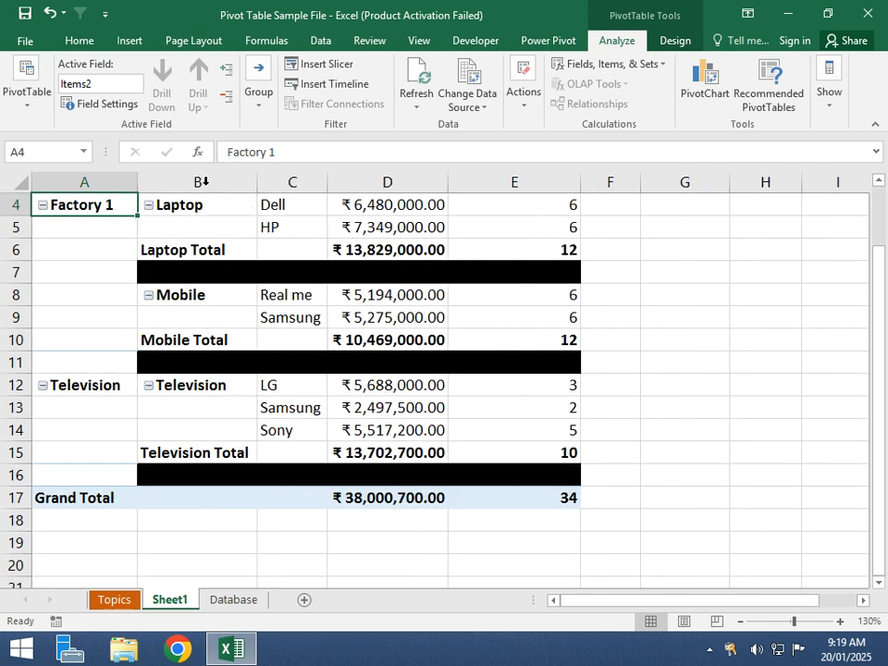
{"action": "left_click", "coordinate": [427, 390]}
{"action": "scroll", "coordinate": [539, 438], "scroll_direction": "up", "scroll_amount": 1}
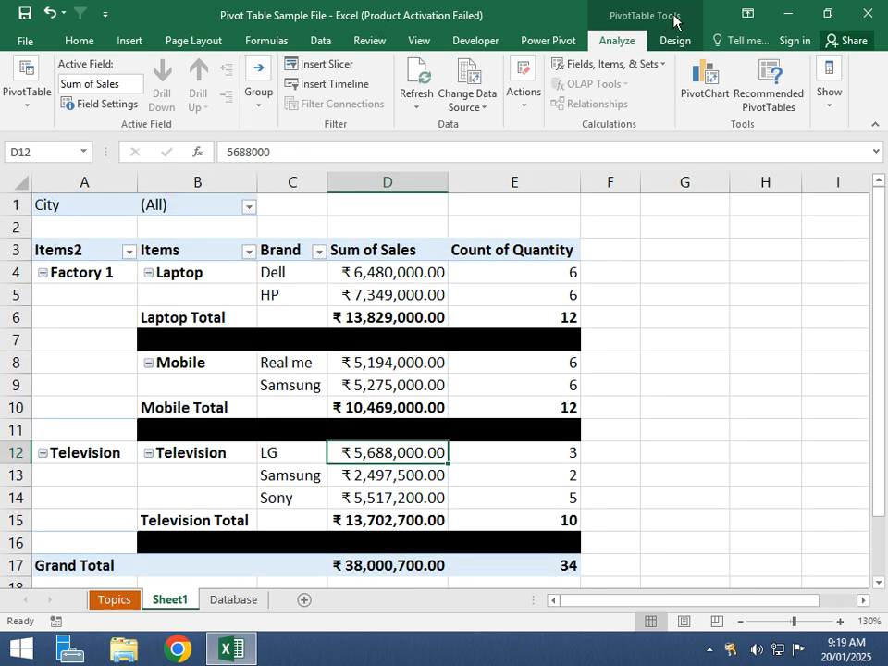
Replace the black fill of the blank rows below the item subtotals with white.
{"action": "left_click", "coordinate": [45, 340]}
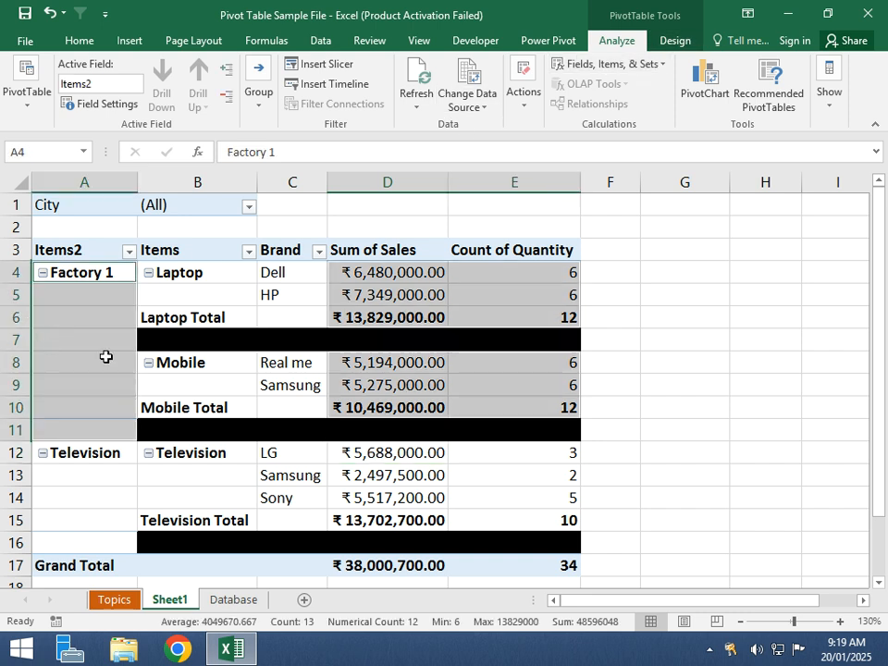
{"action": "left_click", "coordinate": [160, 339]}
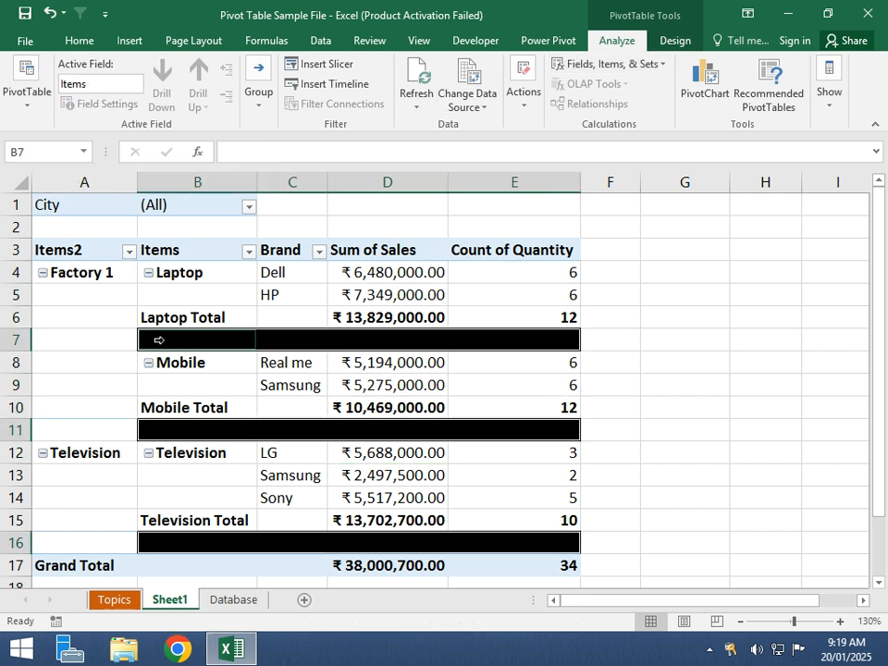
{"action": "left_click", "coordinate": [77, 41]}
{"action": "left_click", "coordinate": [245, 99]}
{"action": "left_click", "coordinate": [214, 98]}
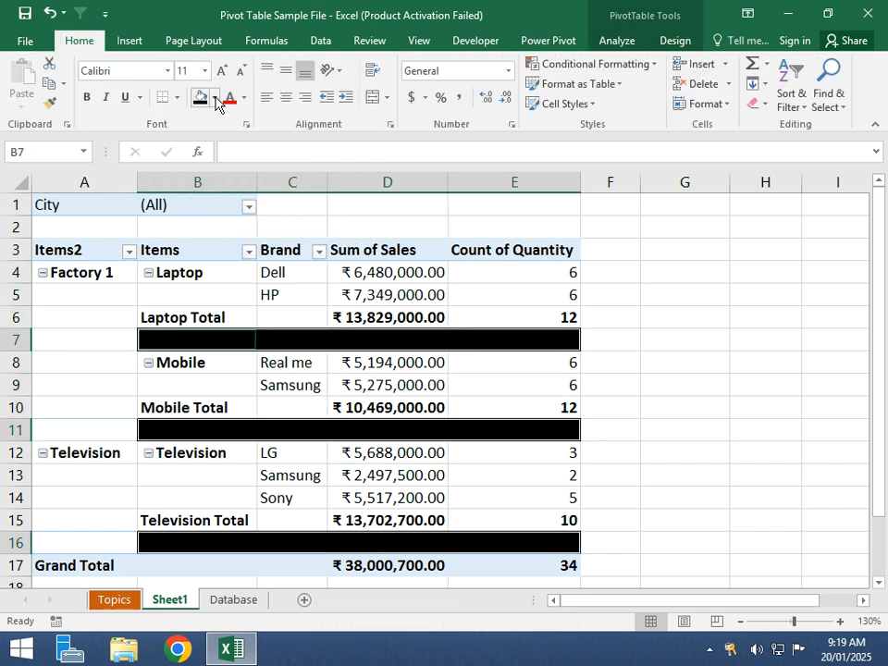
{"action": "left_click", "coordinate": [214, 98]}
{"action": "left_click", "coordinate": [206, 168]}
Ungroup the Factory 1 group in the pivot table.
{"action": "left_click", "coordinate": [44, 272]}
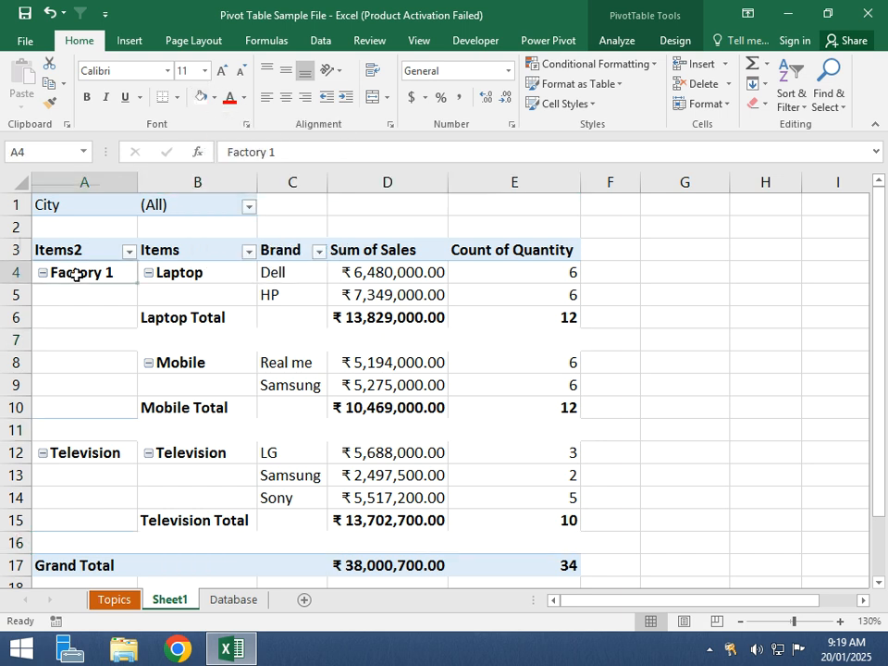
{"action": "left_click", "coordinate": [622, 44]}
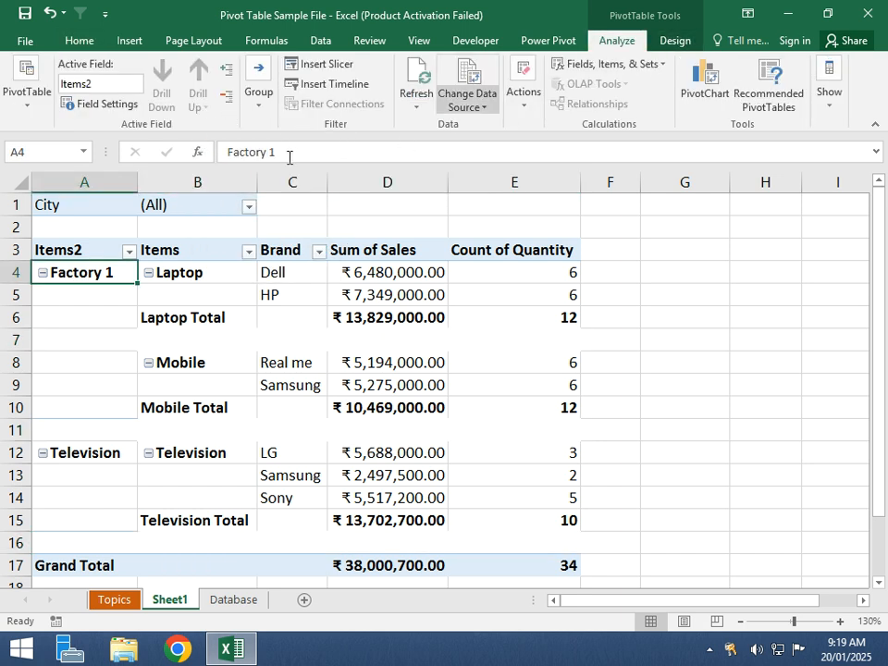
{"action": "left_click", "coordinate": [260, 104]}
{"action": "left_click", "coordinate": [280, 162]}
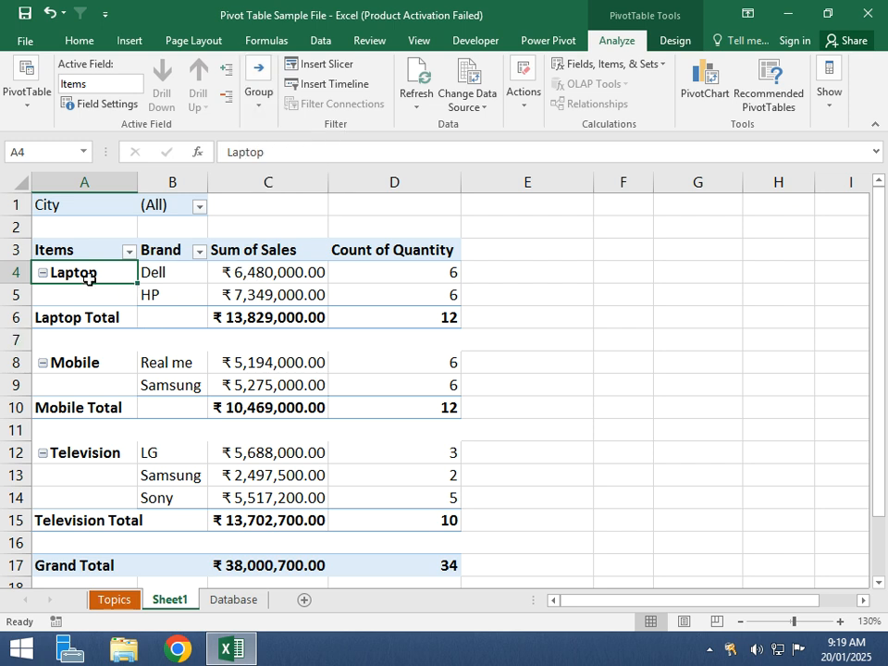
Group the Laptop and Mobile items in the pivot table, and ungroup them again.
{"action": "left_click", "coordinate": [80, 363], "text": "ctrl"}
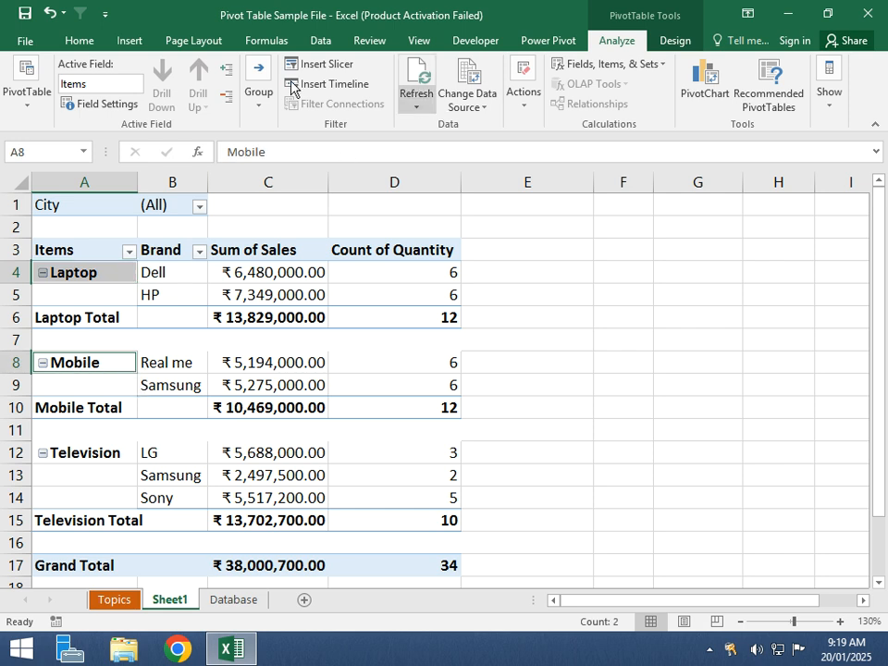
{"action": "left_click", "coordinate": [258, 92]}
{"action": "left_click", "coordinate": [267, 144]}
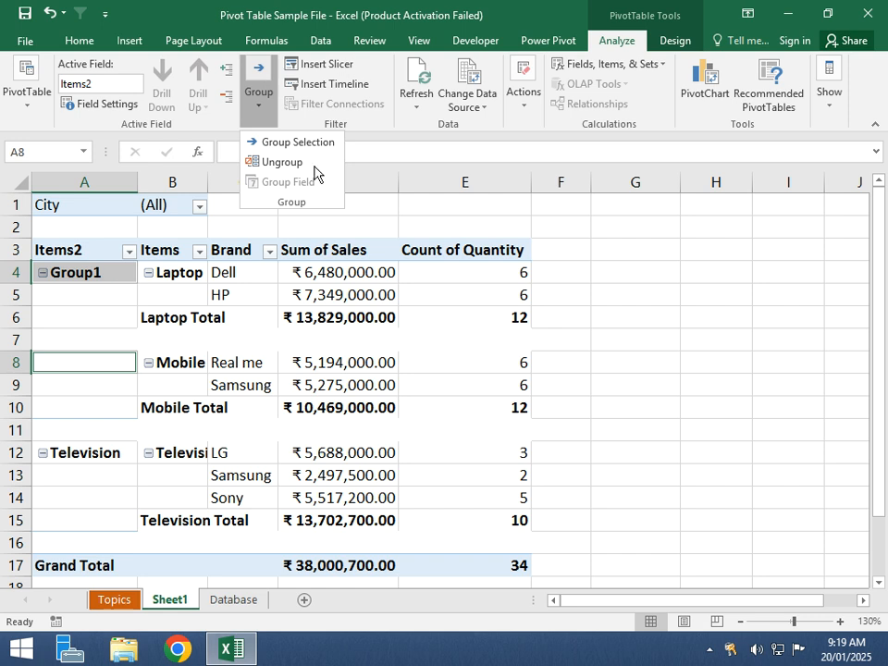
{"action": "left_click", "coordinate": [300, 166]}
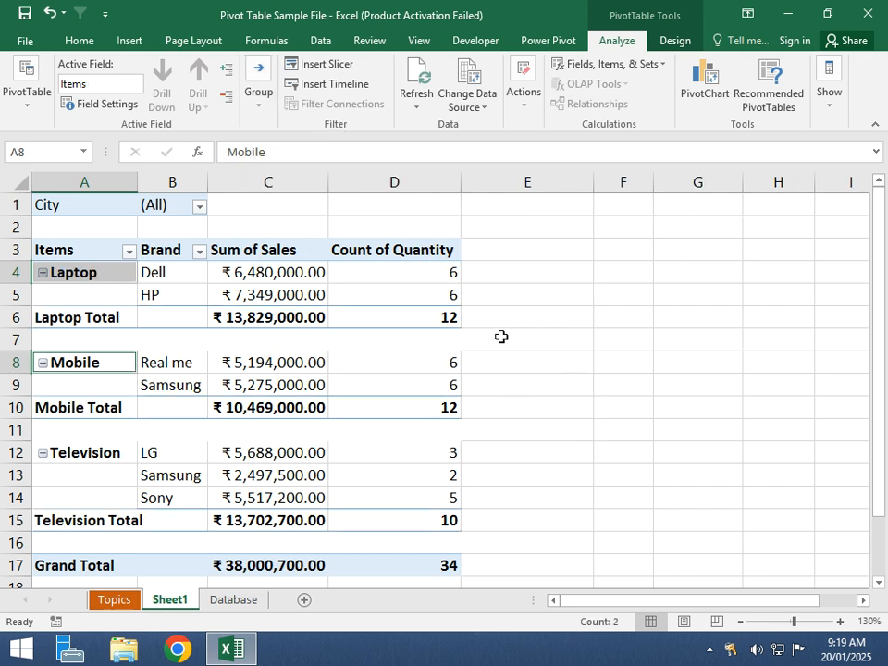
Remove the Count of Quantity field from the pivot table's values and hide the field list.
{"action": "scroll", "coordinate": [328, 389], "scroll_direction": "down", "scroll_amount": 2}
{"action": "scroll", "coordinate": [329, 389], "scroll_direction": "up", "scroll_amount": 2}
{"action": "scroll", "coordinate": [330, 390], "scroll_direction": "down", "scroll_amount": 1, "text": "ctrl"}
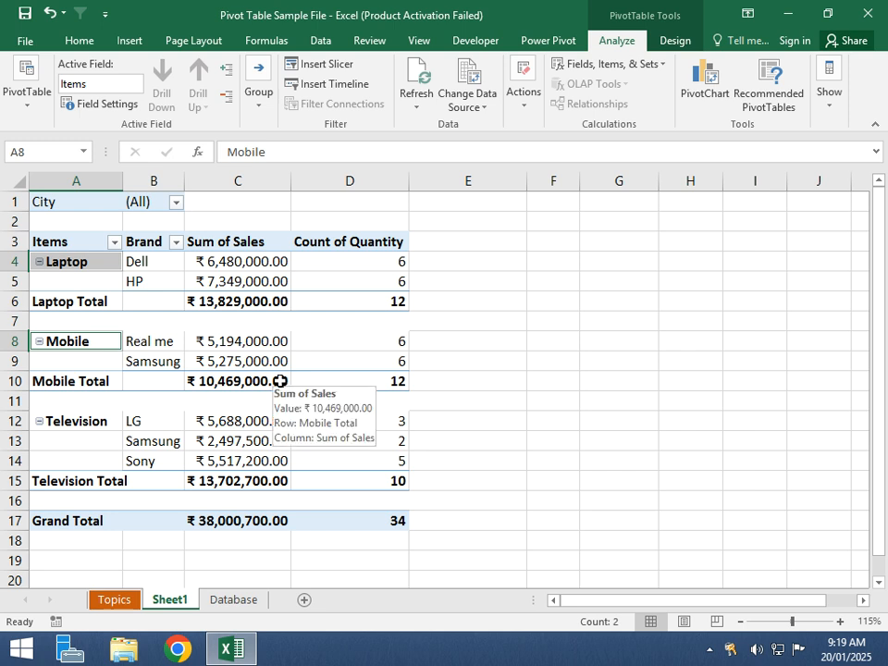
{"action": "left_click", "coordinate": [211, 264]}
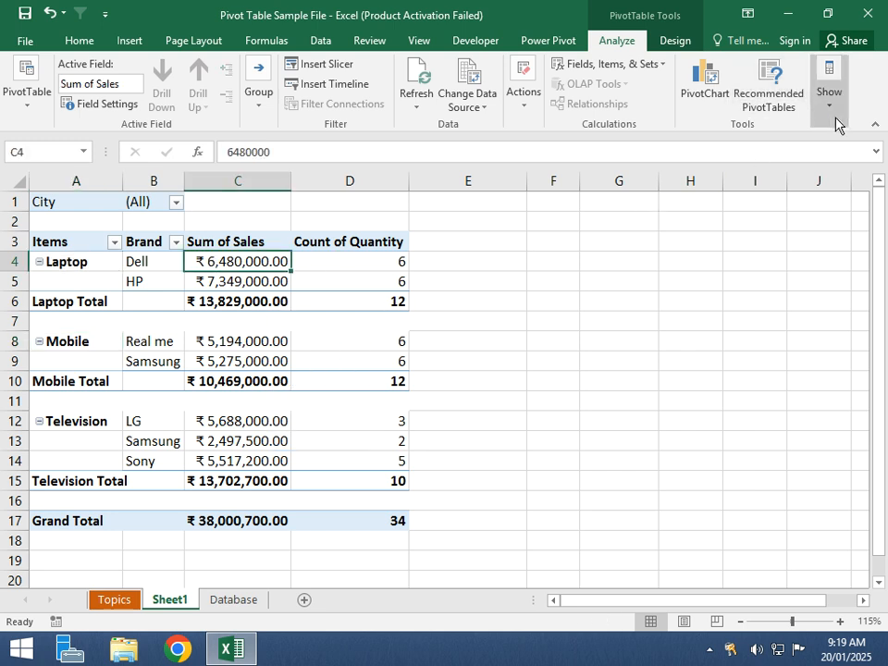
{"action": "left_click", "coordinate": [832, 100]}
{"action": "left_click", "coordinate": [777, 157]}
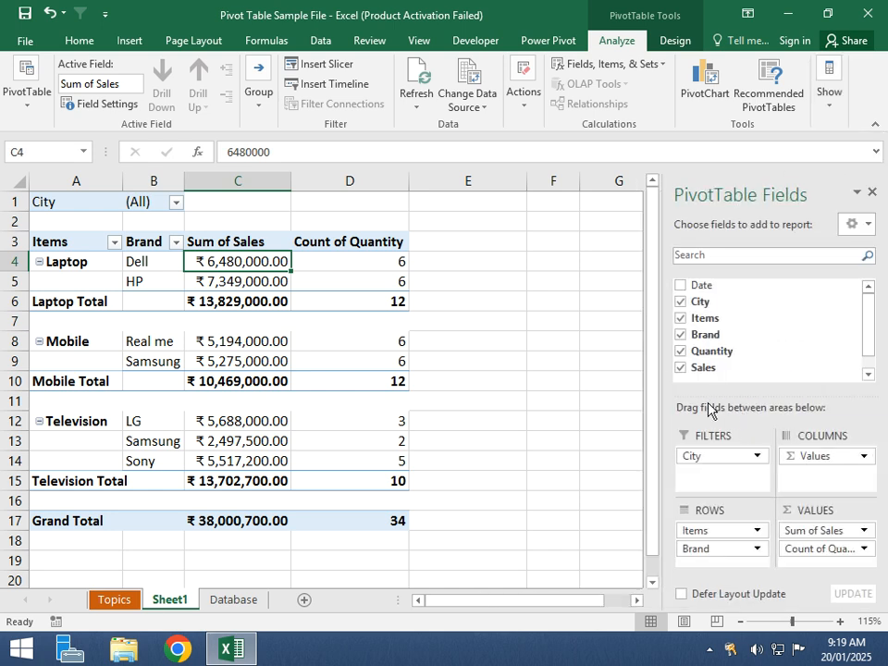
{"action": "left_click_drag", "start_coordinate": [768, 551], "coordinate": [764, 307]}
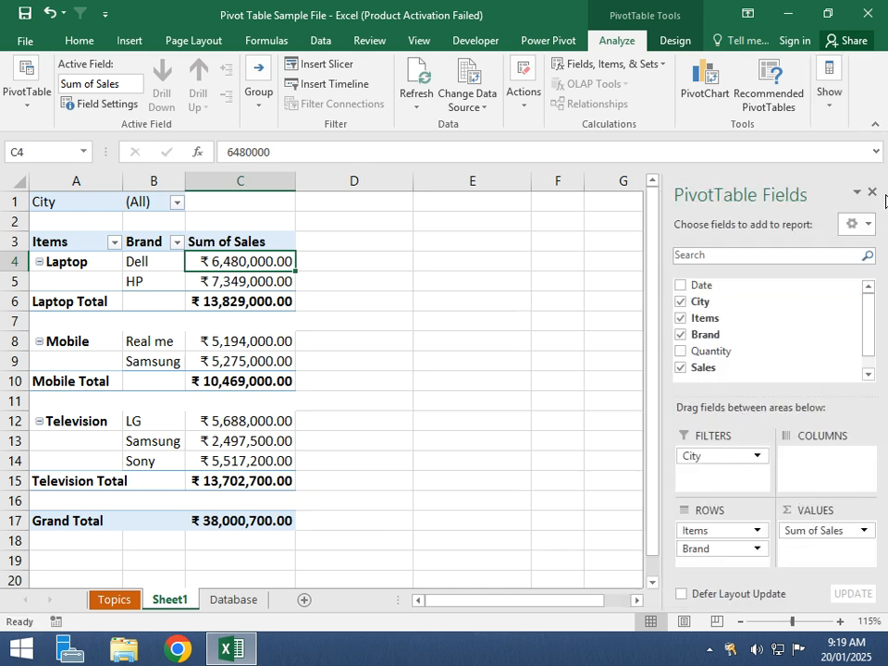
{"action": "left_click", "coordinate": [871, 191]}
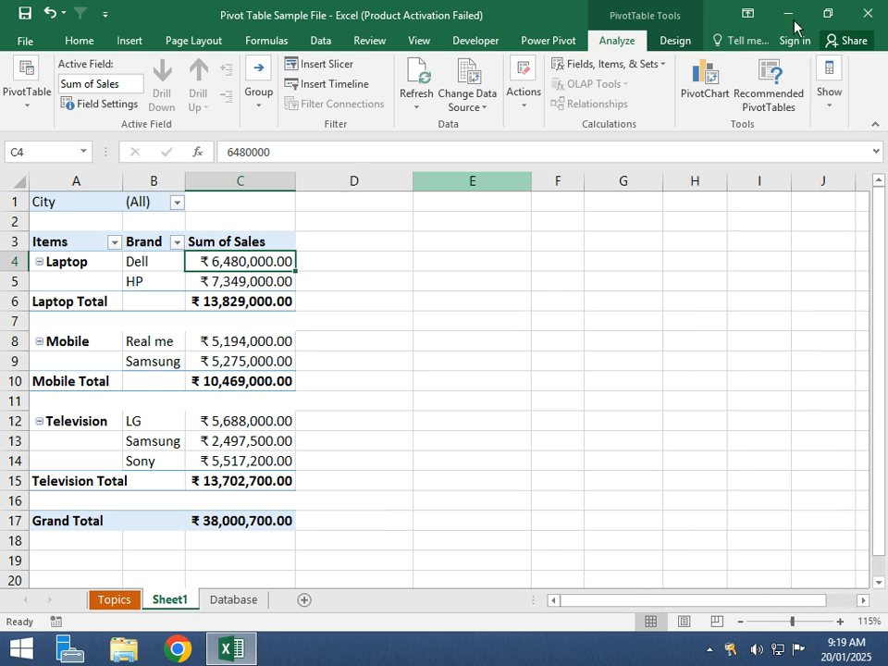
Add the Date field to the pivot table's rows above Items and look through the monthly breakdown.
{"action": "left_click", "coordinate": [829, 93]}
{"action": "left_click", "coordinate": [789, 154]}
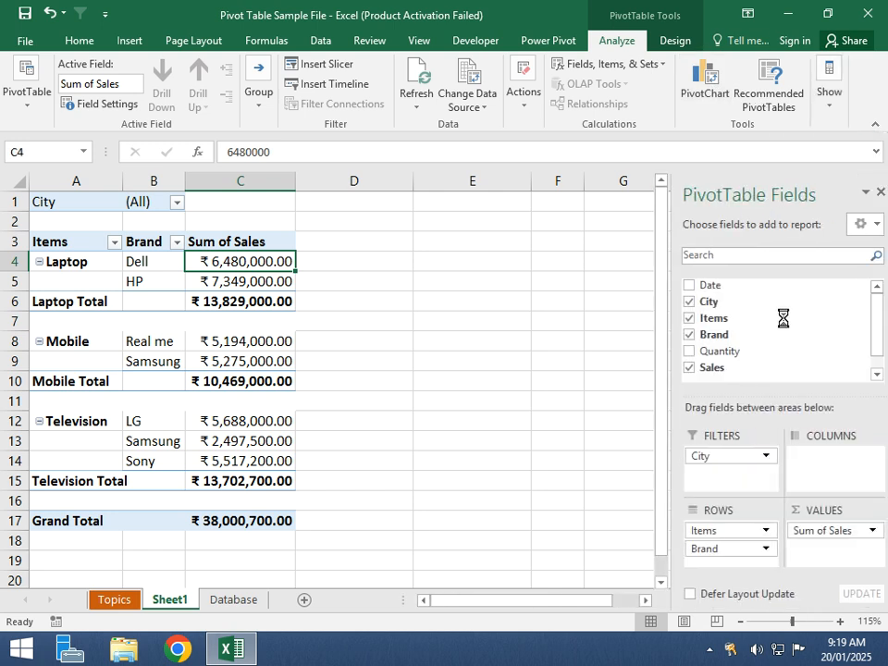
{"action": "left_click_drag", "start_coordinate": [698, 283], "coordinate": [710, 530]}
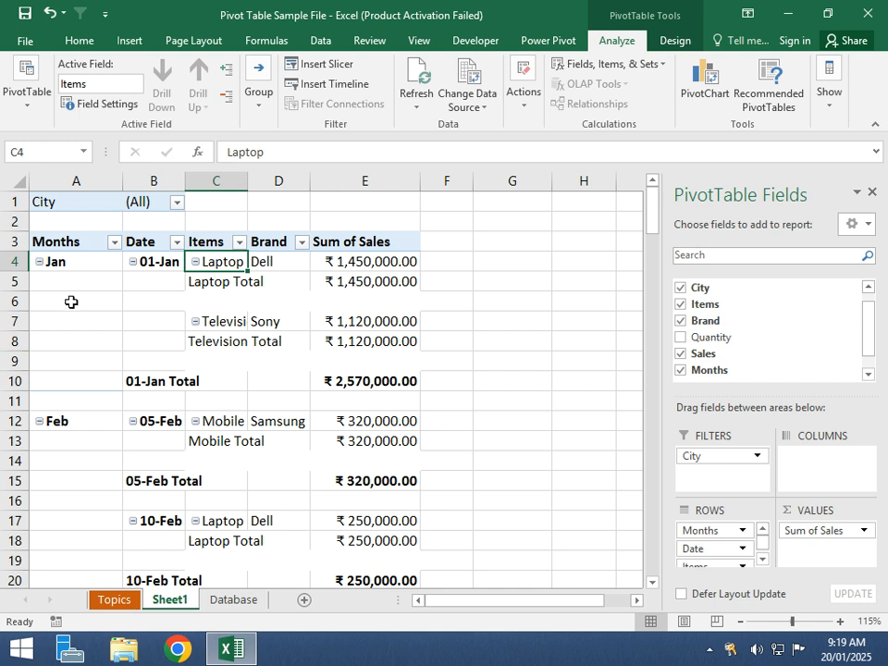
{"action": "scroll", "coordinate": [57, 377], "scroll_direction": "down", "scroll_amount": 10}
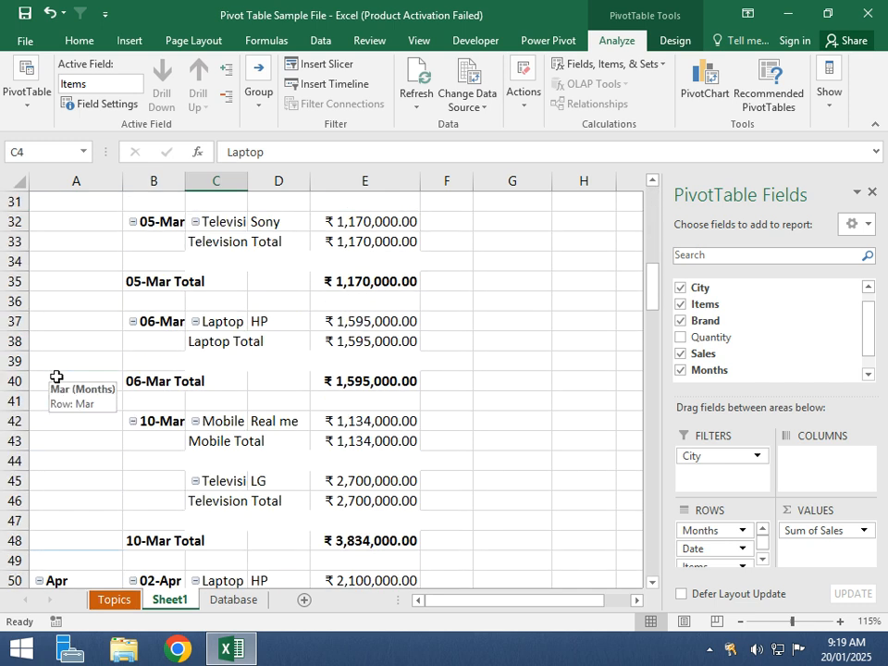
{"action": "scroll", "coordinate": [57, 377], "scroll_direction": "up", "scroll_amount": 10}
Remove the Date field from the rows, keeping Months, and hide the field list.
{"action": "left_click_drag", "start_coordinate": [704, 551], "coordinate": [795, 349]}
{"action": "left_click", "coordinate": [870, 194]}
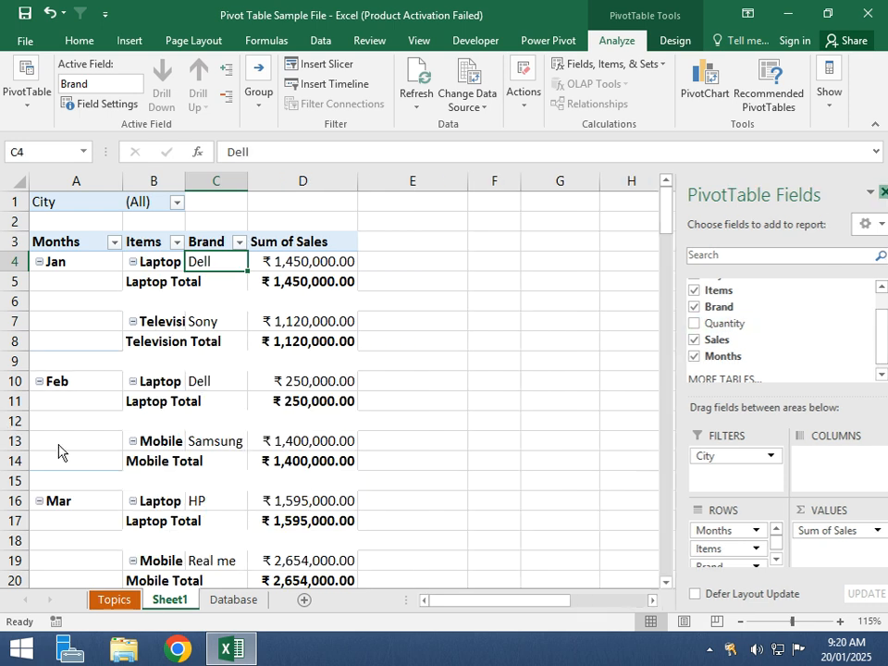
{"action": "scroll", "coordinate": [194, 406], "scroll_direction": "down", "scroll_amount": 1}
{"action": "scroll", "coordinate": [188, 409], "scroll_direction": "up", "scroll_amount": 1}
Remove the Months field from the pivot table's rows so only Items and Brand remain there.
{"action": "left_click", "coordinate": [200, 382]}
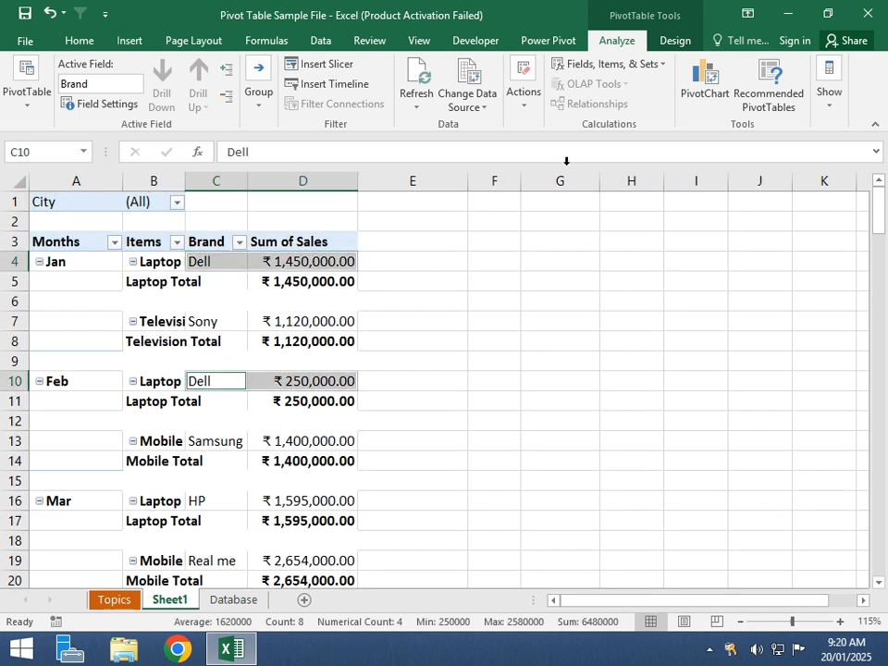
{"action": "left_click", "coordinate": [828, 92]}
{"action": "left_click", "coordinate": [780, 159]}
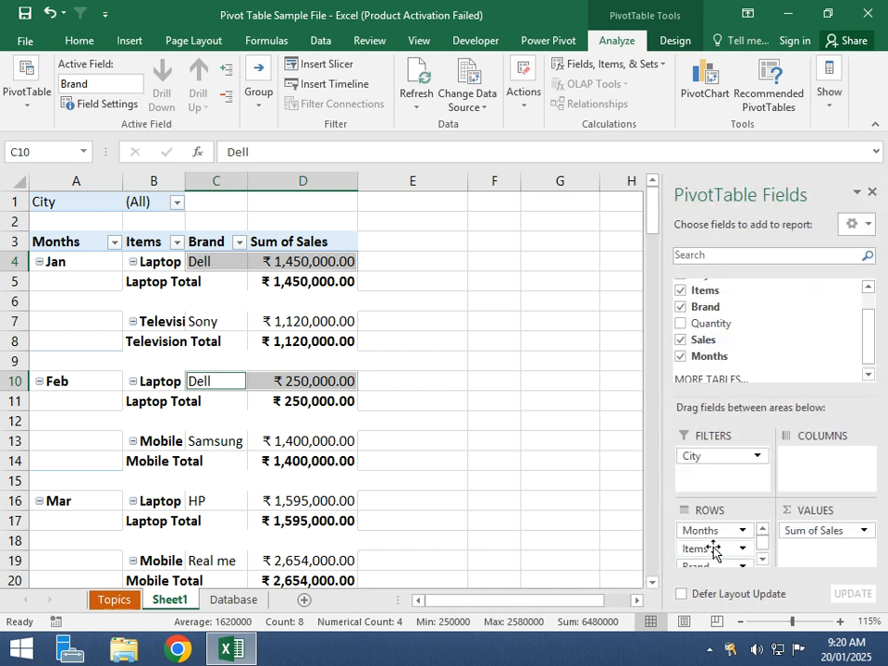
{"action": "left_click_drag", "start_coordinate": [724, 532], "coordinate": [651, 565]}
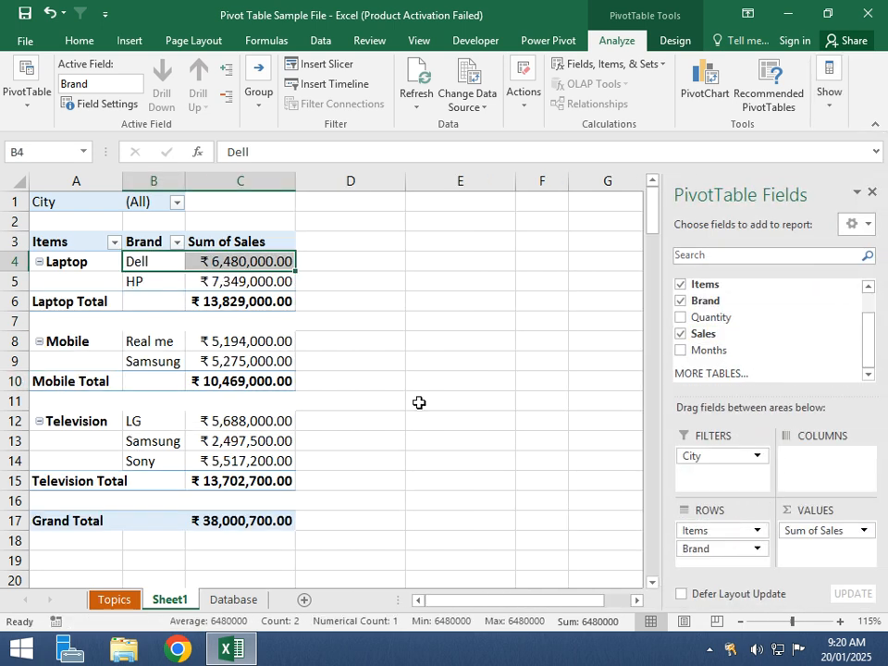
{"action": "left_click", "coordinate": [397, 379]}
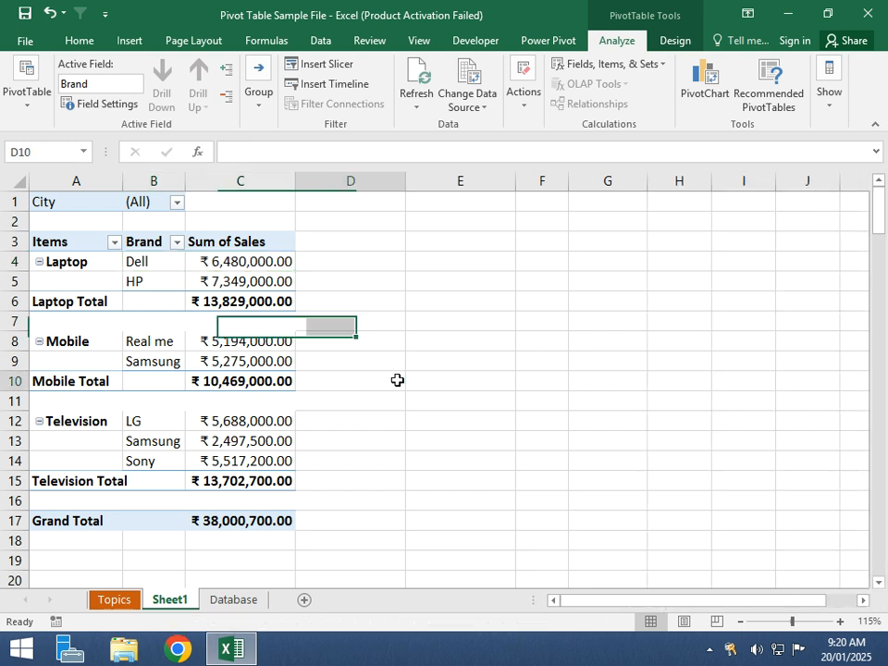
{"action": "left_click", "coordinate": [177, 202]}
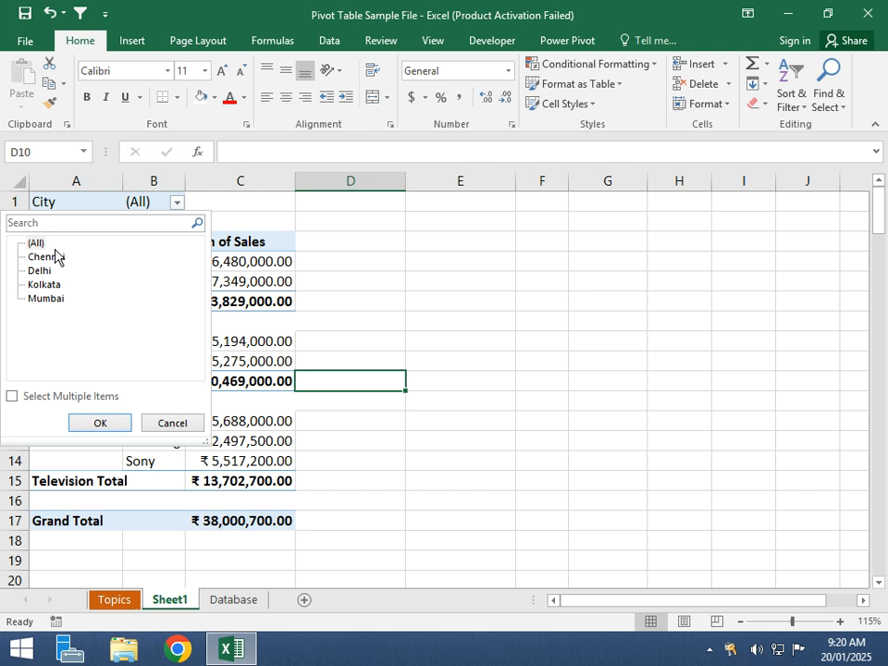
{"action": "left_click", "coordinate": [190, 427]}
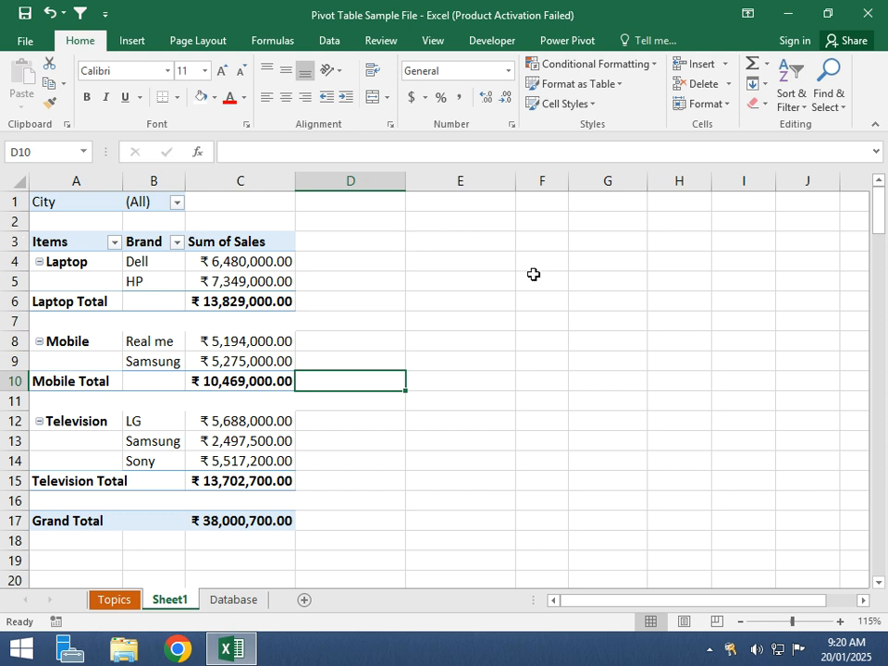
Insert a Clustered Column pivot chart from the pivot table and place it beside the table.
{"action": "left_click", "coordinate": [226, 266]}
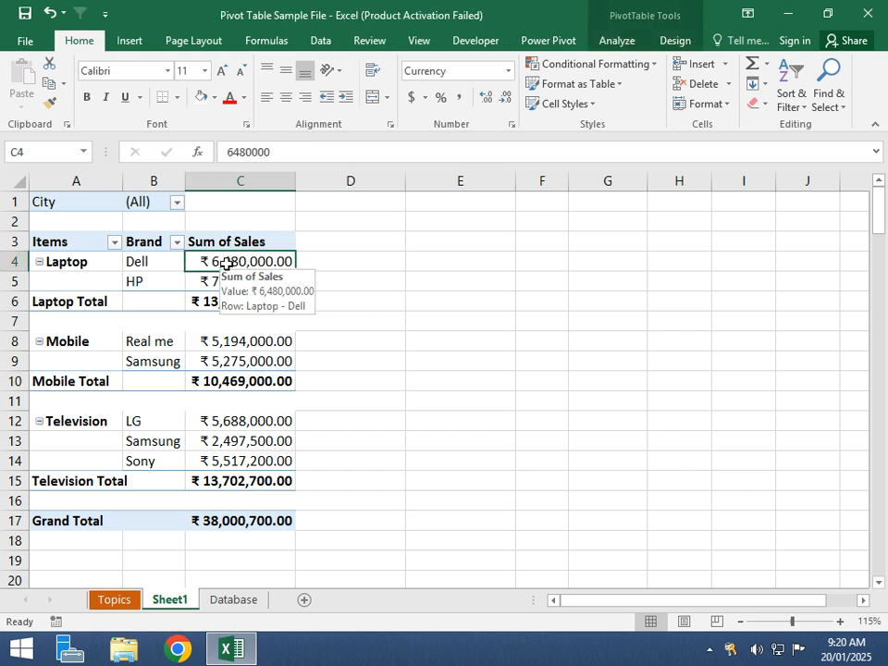
{"action": "left_click", "coordinate": [611, 39]}
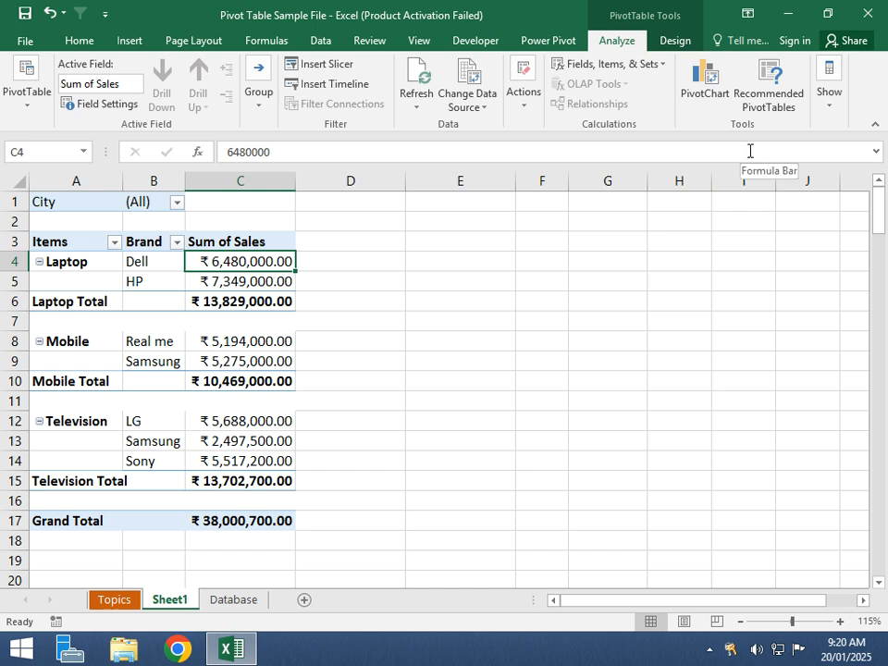
{"action": "left_click", "coordinate": [708, 104]}
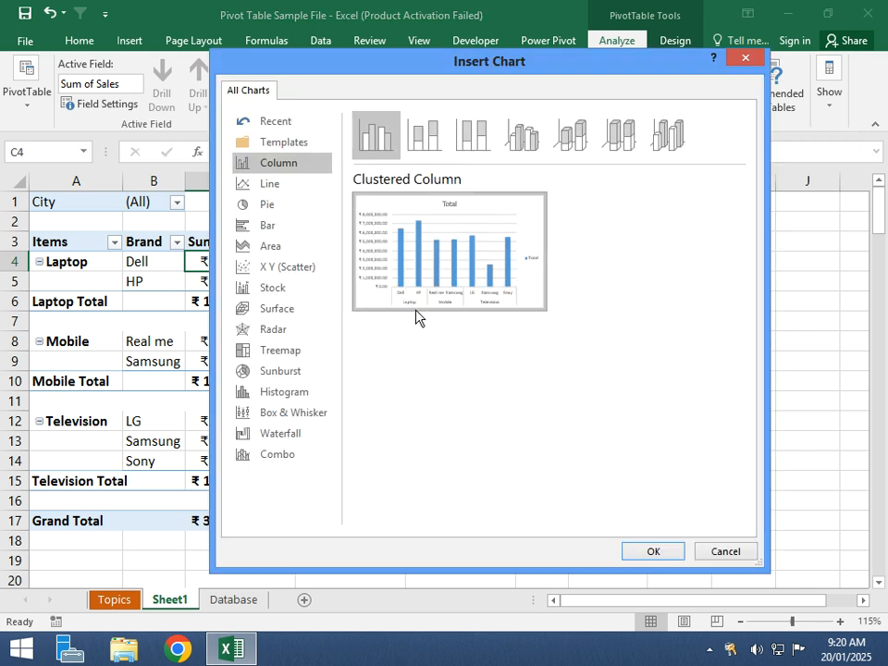
{"action": "left_click", "coordinate": [279, 191]}
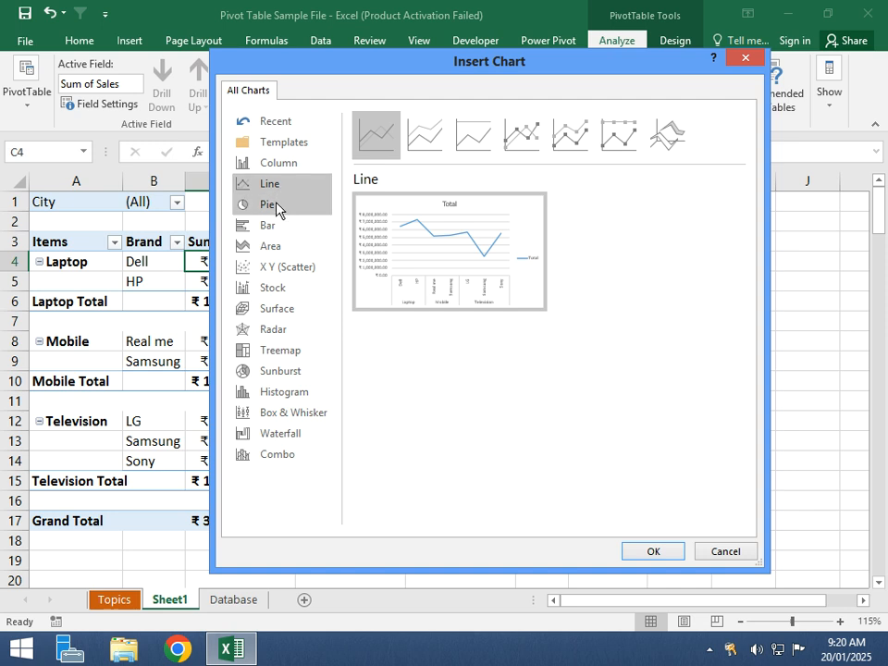
{"action": "left_click", "coordinate": [277, 206]}
{"action": "left_click", "coordinate": [273, 166]}
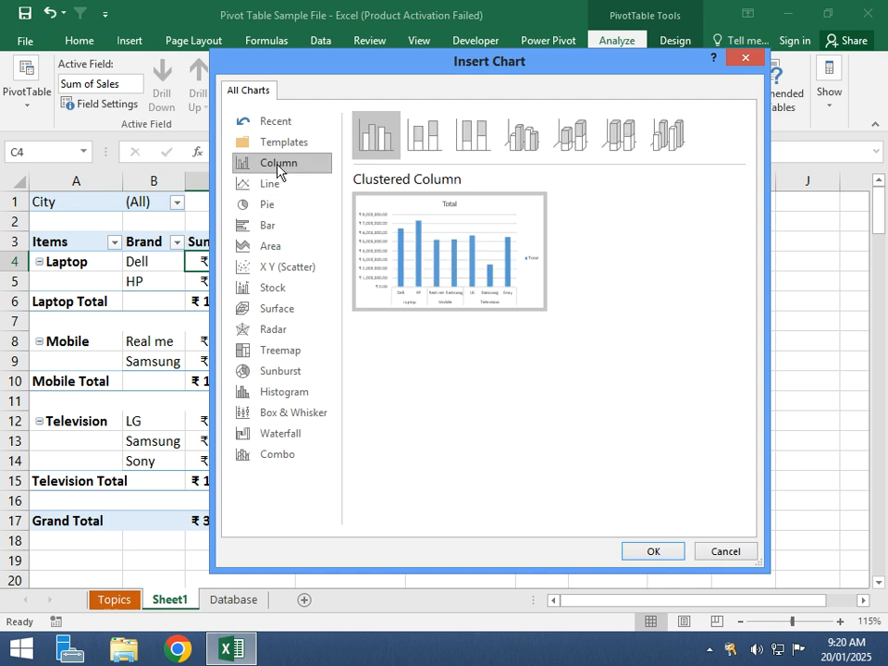
{"action": "mouse_move", "coordinate": [455, 262]}
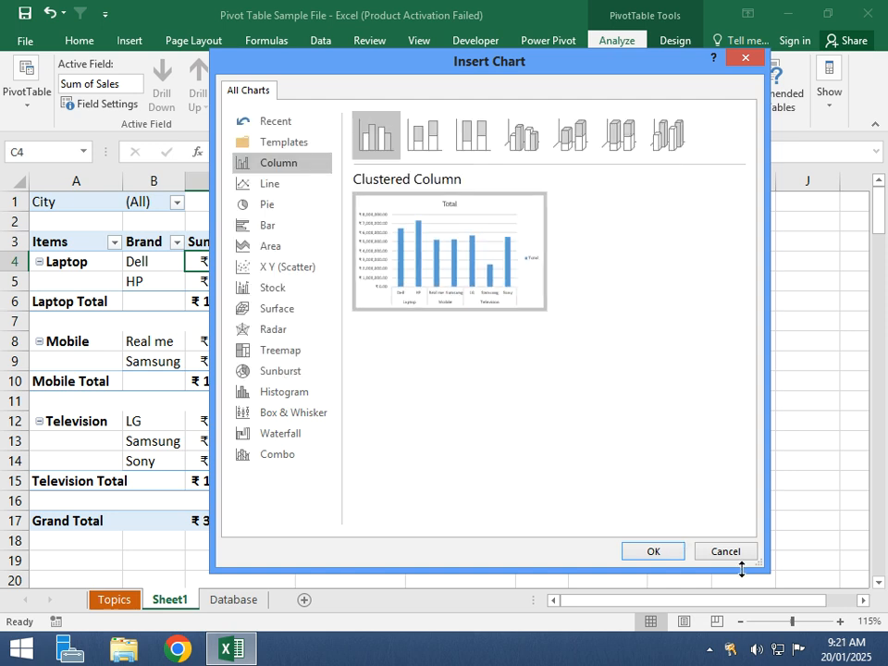
{"action": "left_click", "coordinate": [660, 553]}
{"action": "left_click_drag", "start_coordinate": [578, 292], "coordinate": [651, 259]}
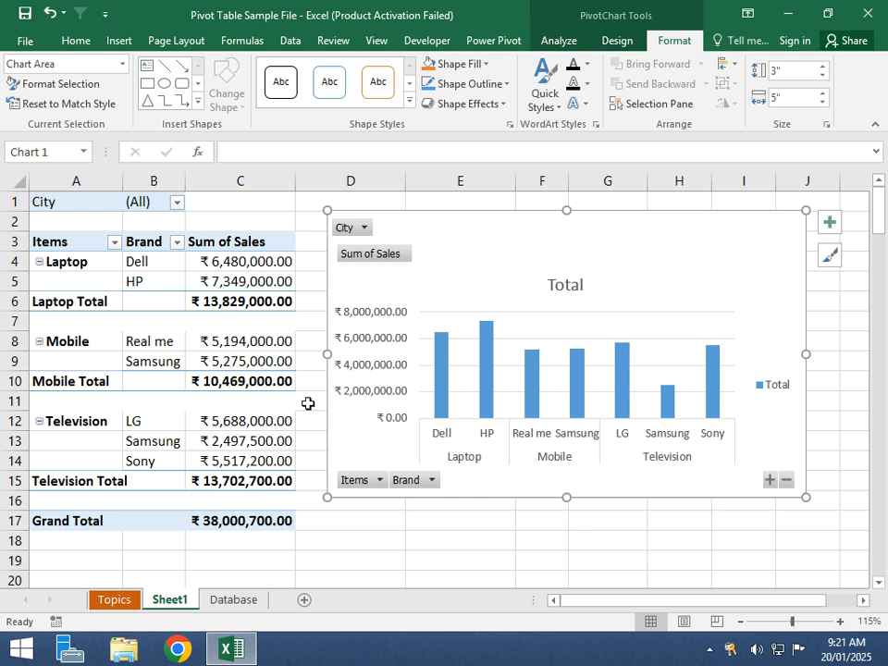
Filter the pivot chart by city to show only Delhi.
{"action": "left_click", "coordinate": [366, 229]}
{"action": "left_click", "coordinate": [196, 289]}
{"action": "left_click", "coordinate": [254, 442]}
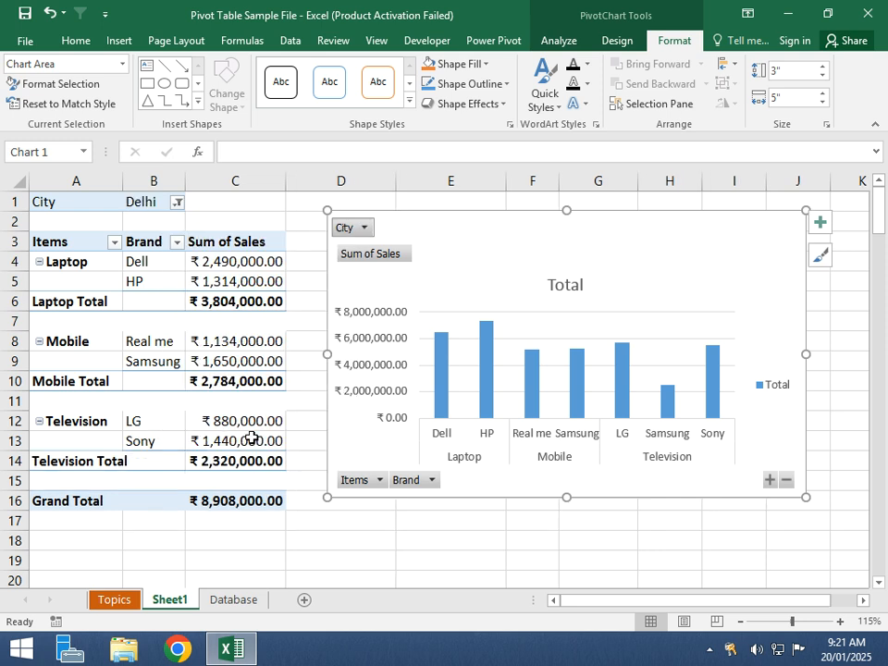
Reset the pivot table's City filter to (All).
{"action": "left_click", "coordinate": [178, 204]}
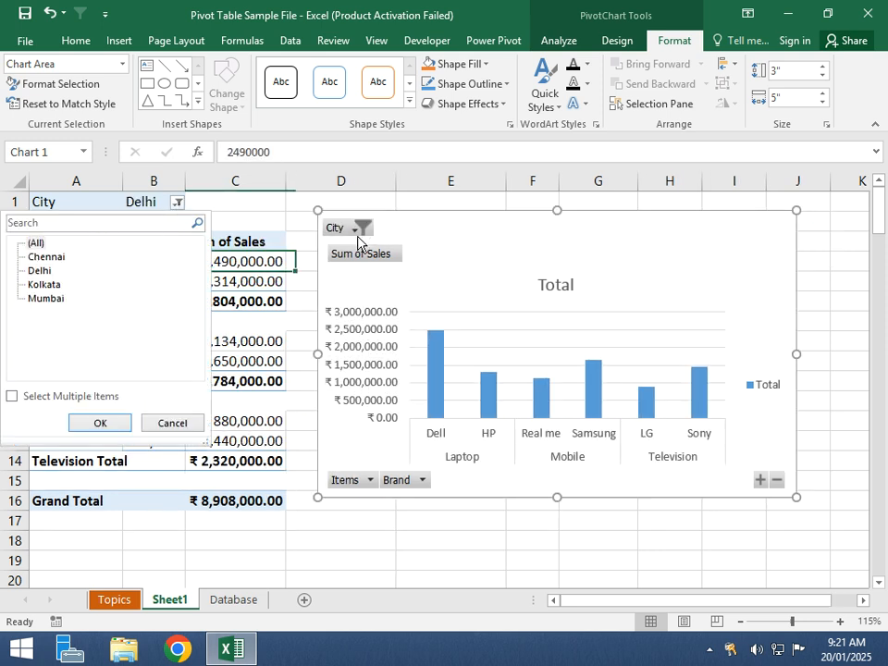
{"action": "left_click", "coordinate": [33, 244]}
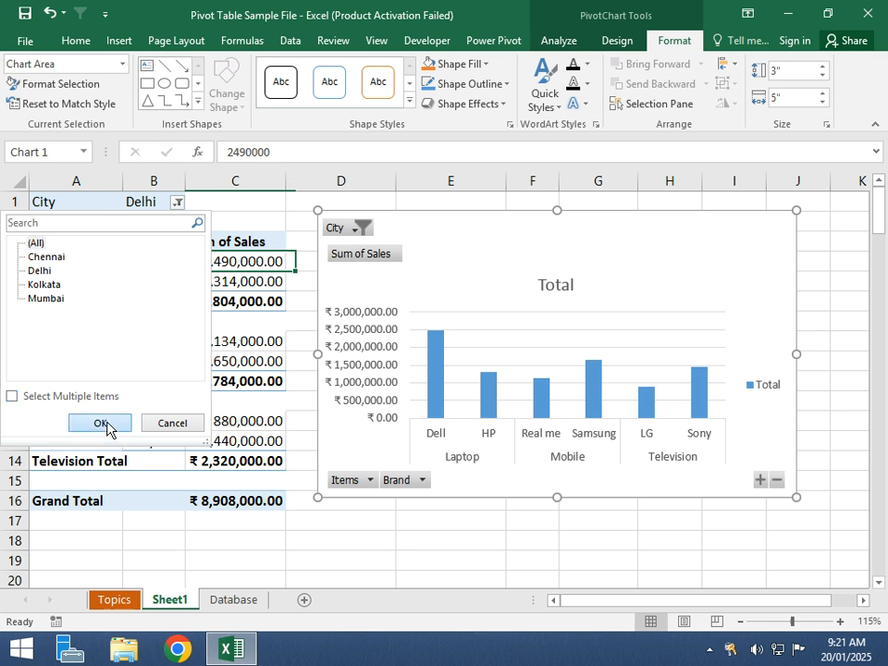
{"action": "left_click", "coordinate": [104, 422]}
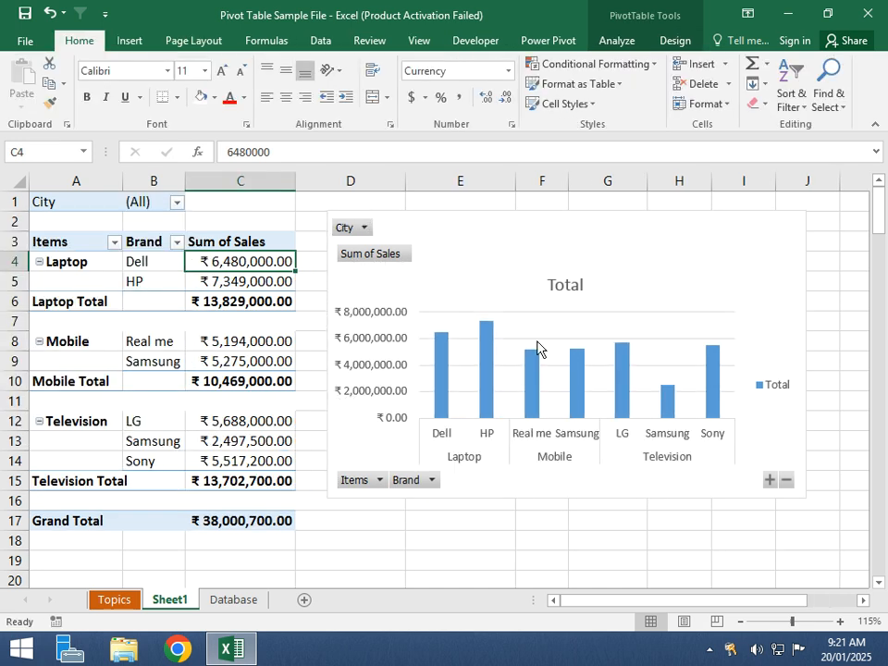
Apply the dark grey chart style with glowing blue outlined columns to the pivot chart.
{"action": "left_click_drag", "start_coordinate": [482, 244], "coordinate": [491, 232]}
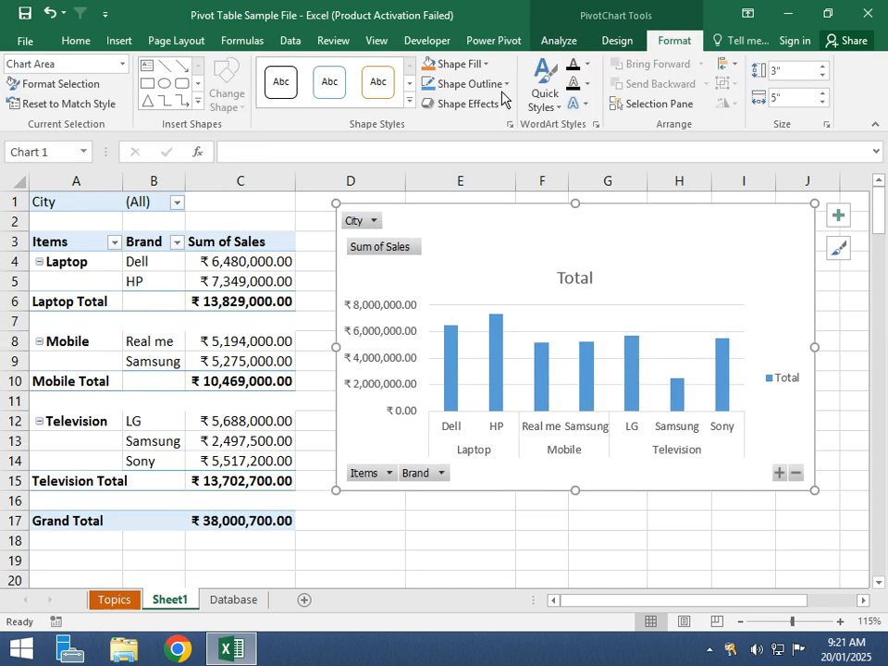
{"action": "left_click", "coordinate": [614, 41]}
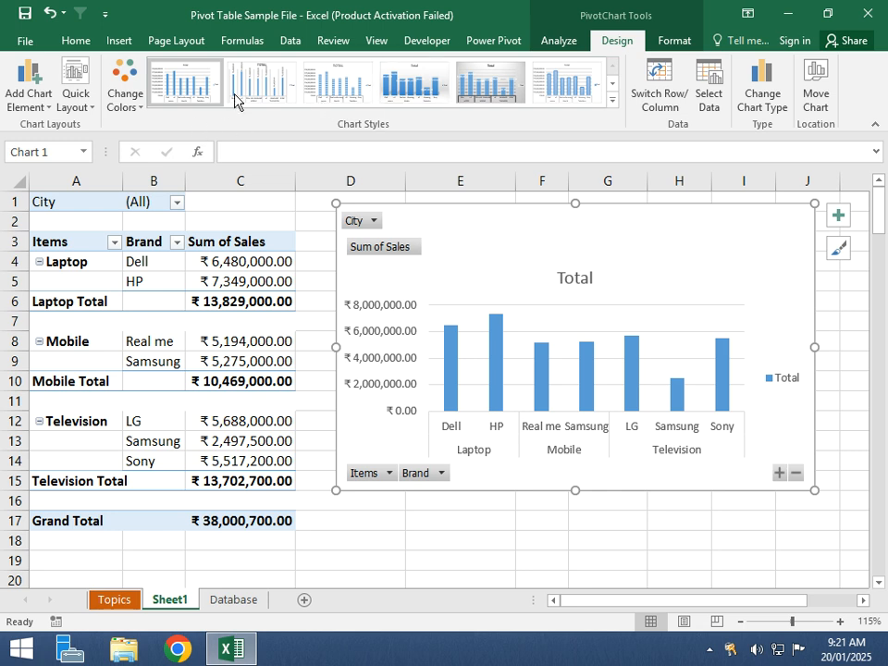
{"action": "left_click", "coordinate": [612, 104]}
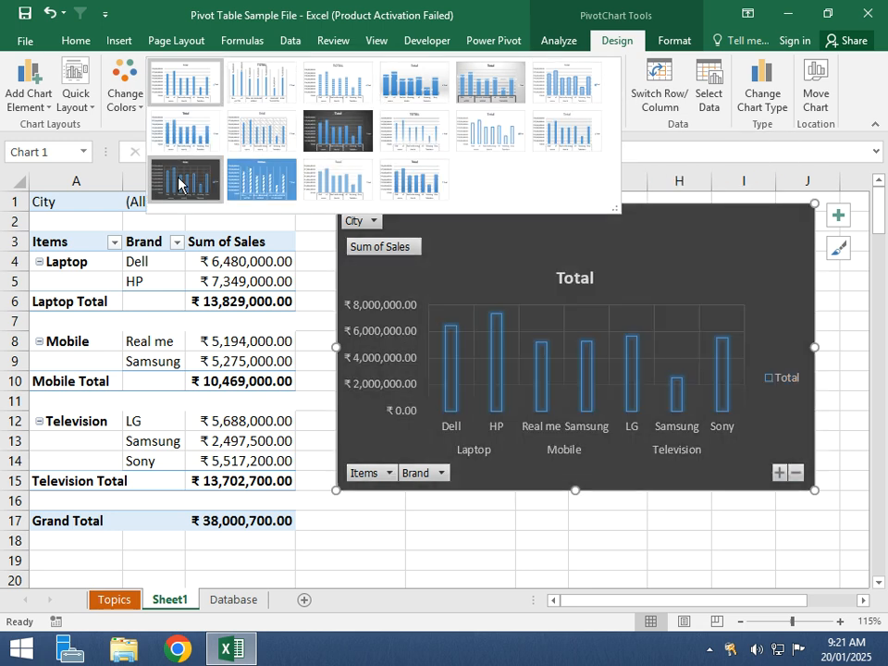
{"action": "left_click", "coordinate": [180, 176]}
Make the pivot chart slightly taller and reposition it beside the pivot table.
{"action": "left_click_drag", "start_coordinate": [561, 241], "coordinate": [558, 255]}
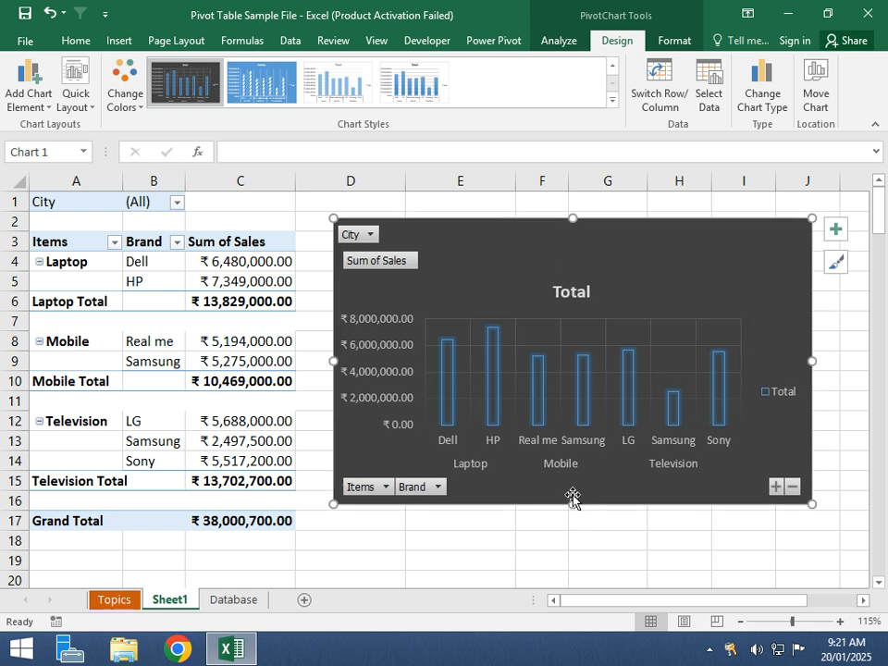
{"action": "left_click_drag", "start_coordinate": [572, 503], "coordinate": [572, 513]}
{"action": "mouse_move", "coordinate": [522, 274]}
{"action": "left_mouse_down"}
{"action": "mouse_move", "coordinate": [501, 269]}
{"action": "mouse_move", "coordinate": [520, 263]}
{"action": "left_mouse_up"}
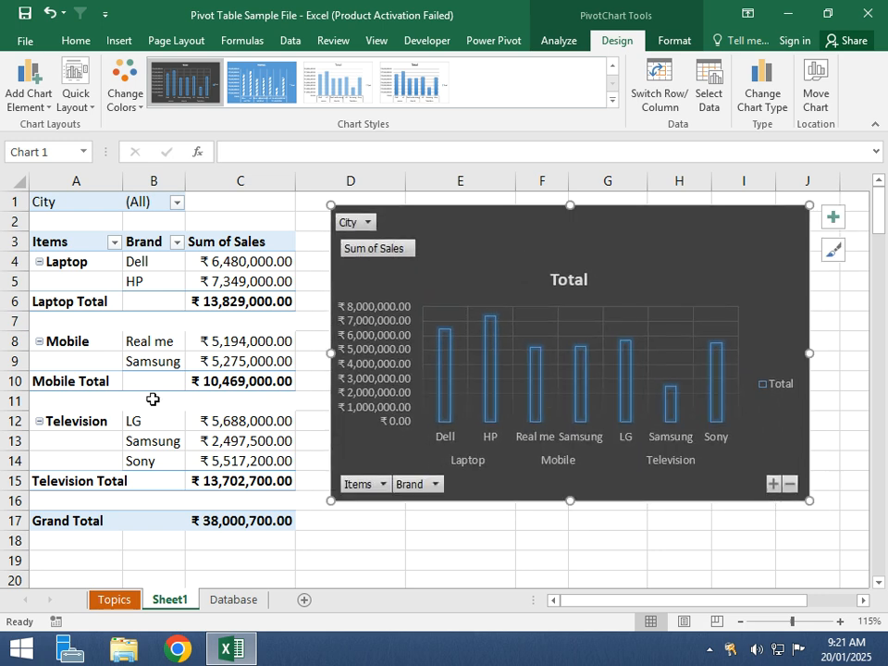
{"action": "left_click", "coordinate": [261, 285]}
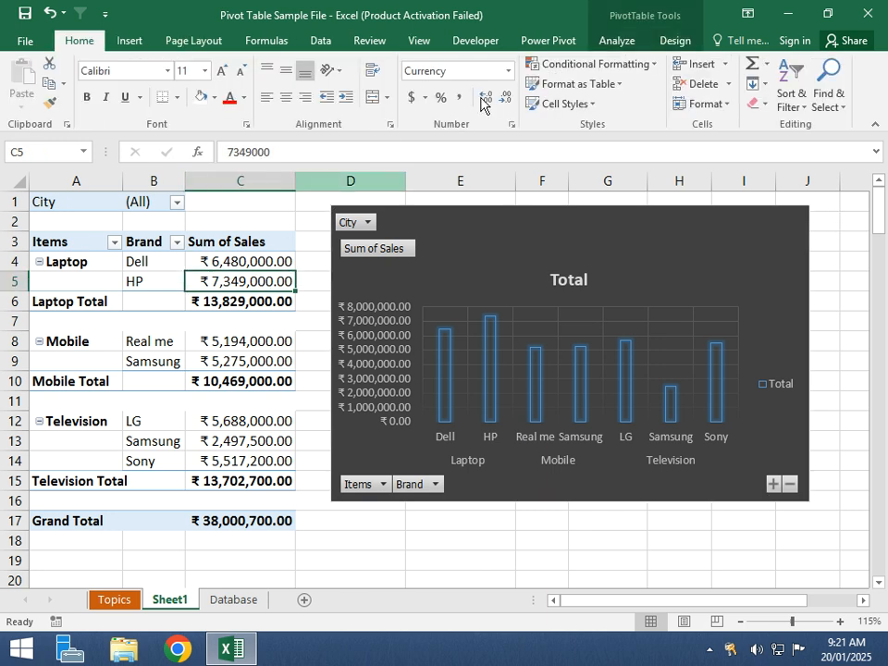
Insert slicers for the City and Items fields of the pivot table.
{"action": "left_click", "coordinate": [616, 46]}
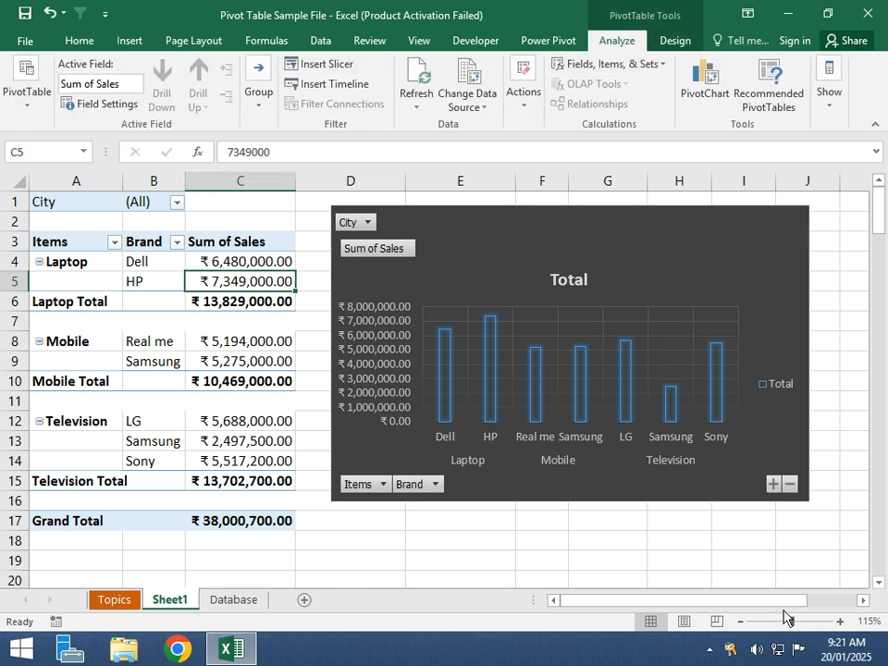
{"action": "left_click_drag", "start_coordinate": [792, 620], "coordinate": [783, 621]}
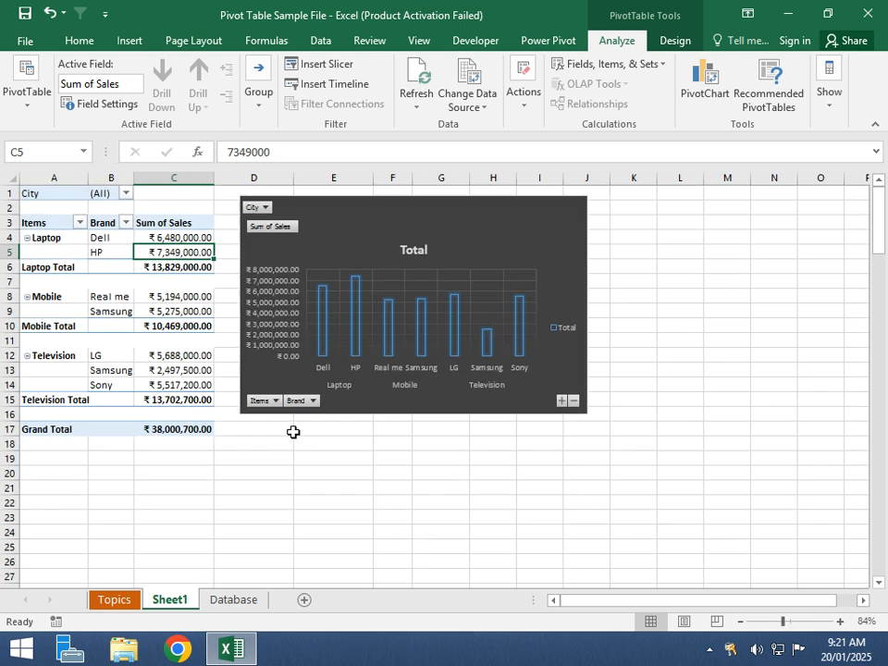
{"action": "left_click", "coordinate": [788, 620]}
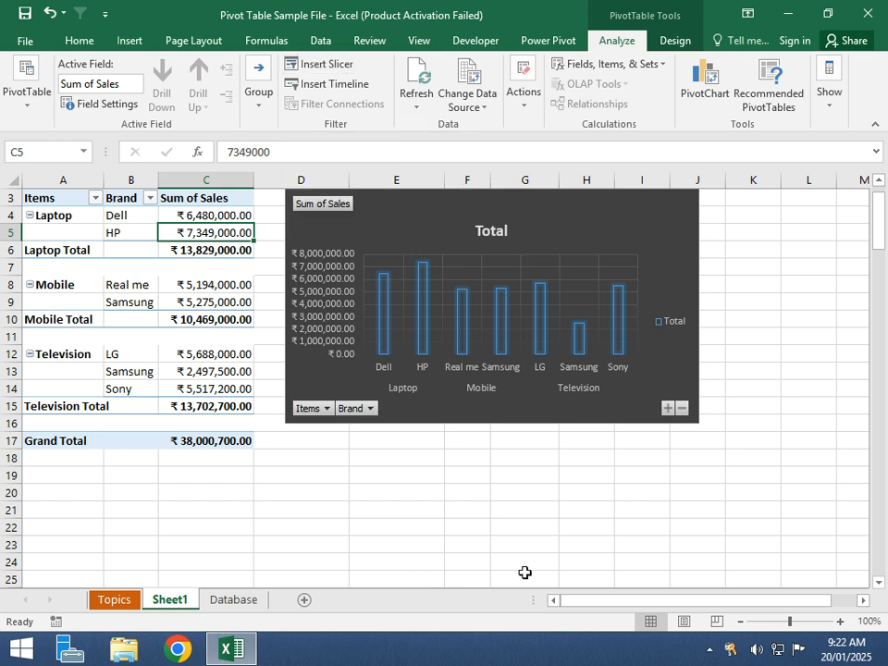
{"action": "left_click", "coordinate": [324, 65]}
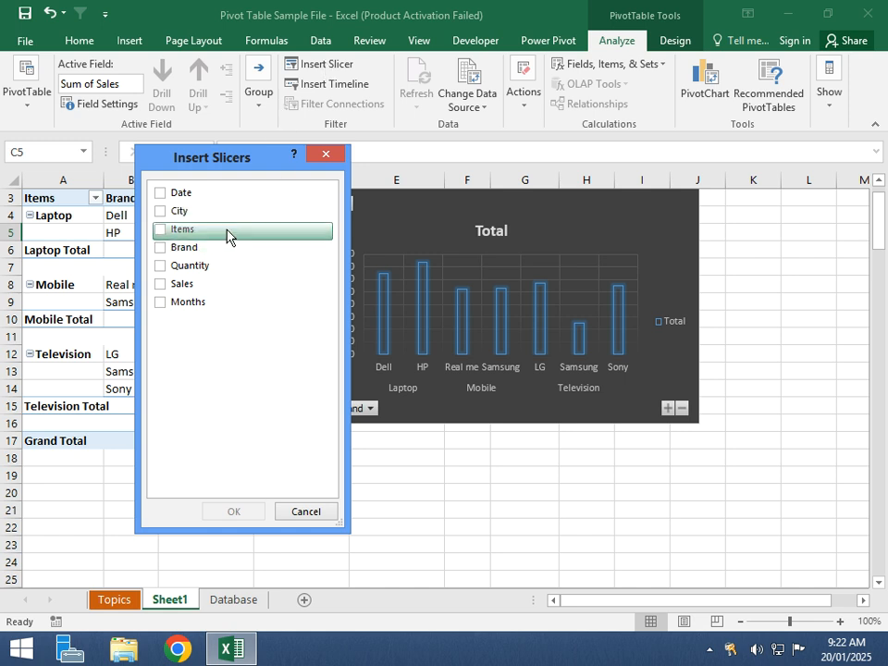
{"action": "left_click", "coordinate": [161, 214]}
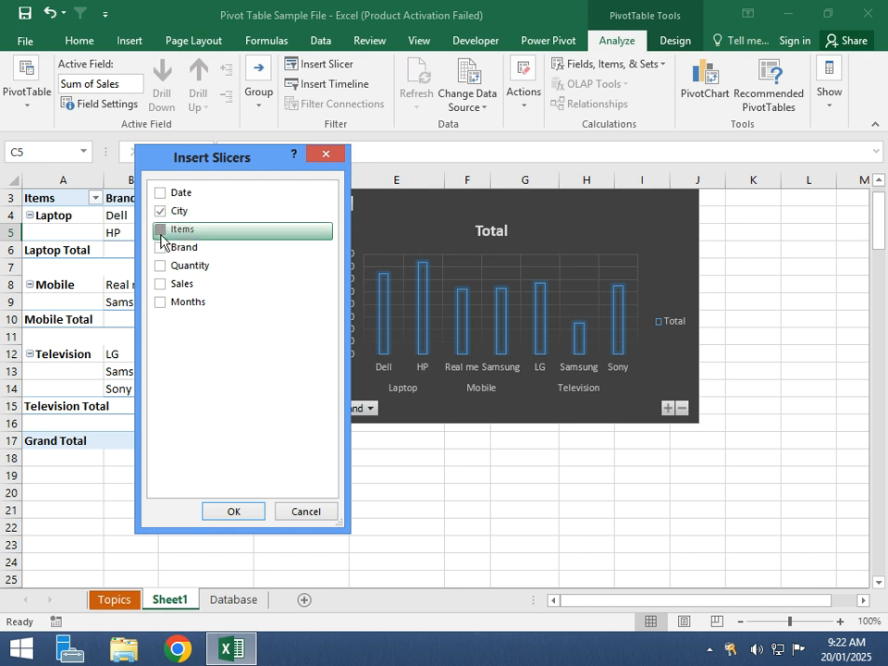
{"action": "left_click", "coordinate": [161, 231]}
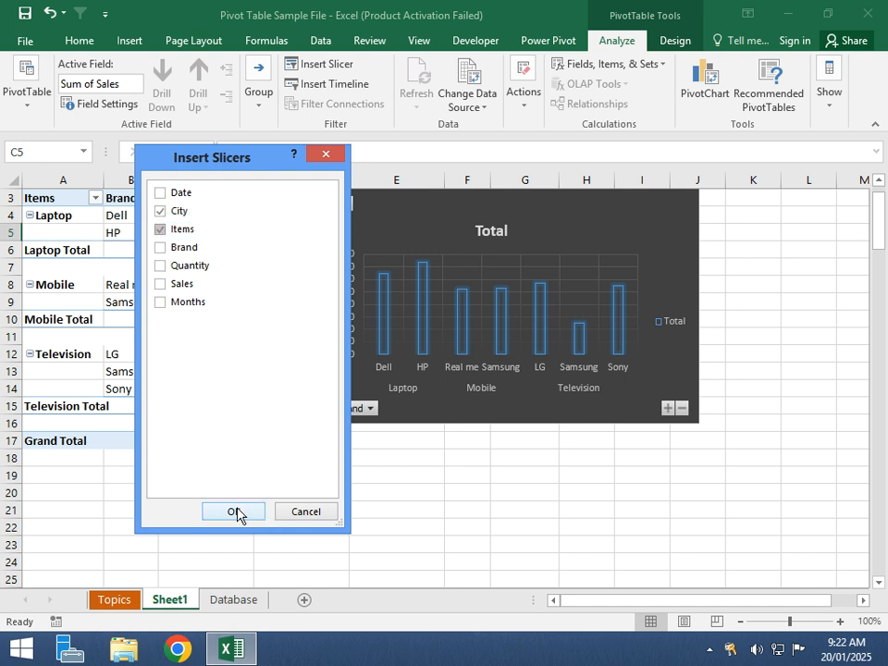
{"action": "left_click", "coordinate": [239, 514]}
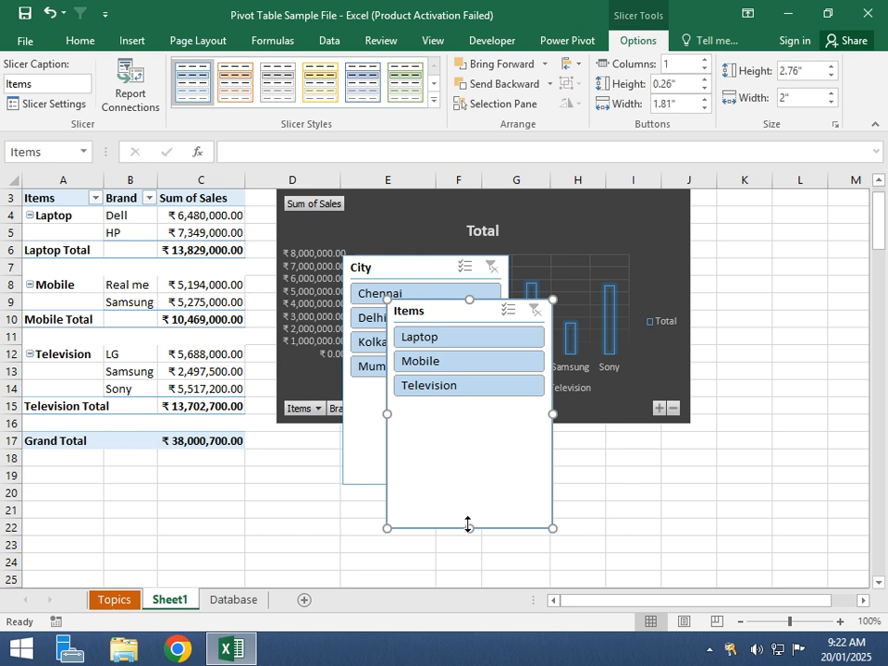
Shorten the City and Items slicers and arrange them side by side below the pivot chart.
{"action": "left_click_drag", "start_coordinate": [469, 525], "coordinate": [472, 399]}
{"action": "left_click_drag", "start_coordinate": [452, 321], "coordinate": [663, 504]}
{"action": "left_click_drag", "start_coordinate": [402, 262], "coordinate": [347, 347]}
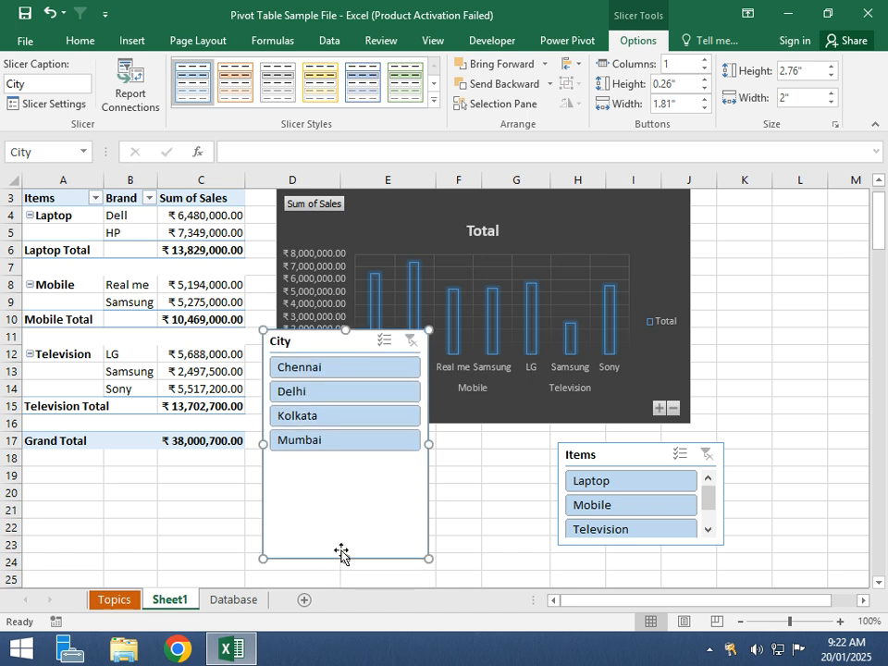
{"action": "left_click_drag", "start_coordinate": [353, 537], "coordinate": [349, 460]}
{"action": "left_click_drag", "start_coordinate": [363, 374], "coordinate": [403, 460]}
{"action": "left_click_drag", "start_coordinate": [630, 467], "coordinate": [533, 469]}
{"action": "left_click_drag", "start_coordinate": [377, 472], "coordinate": [376, 458]}
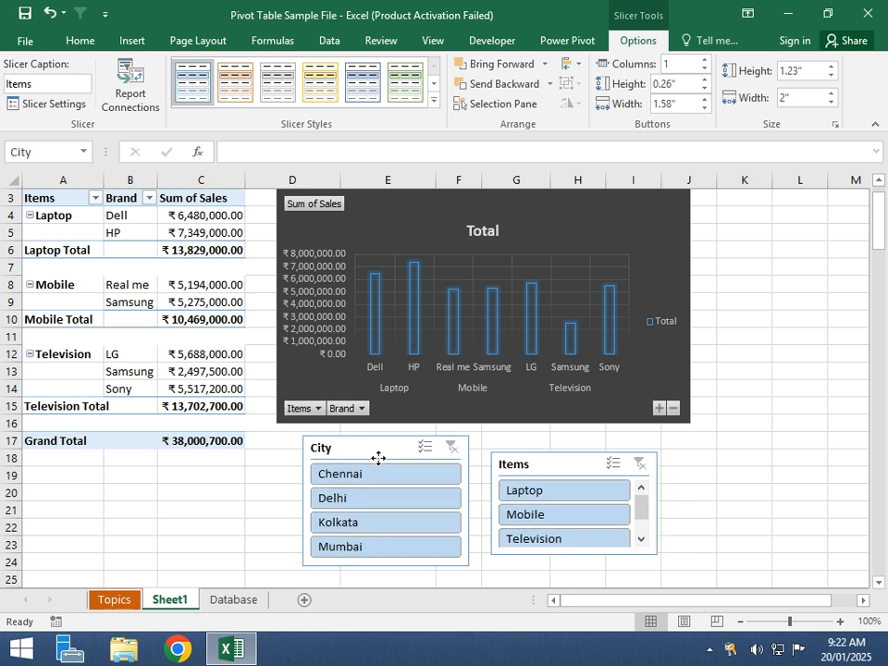
{"action": "left_click_drag", "start_coordinate": [511, 462], "coordinate": [515, 447]}
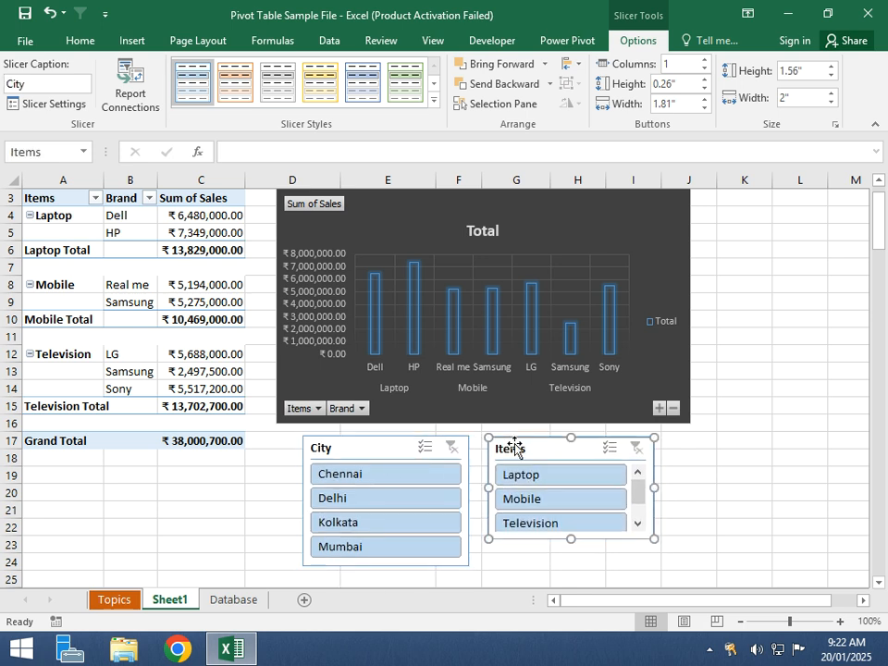
Filter the pivot table with the slicers by Delhi and Mobile, followed by Chennai and Television.
{"action": "left_click", "coordinate": [360, 502]}
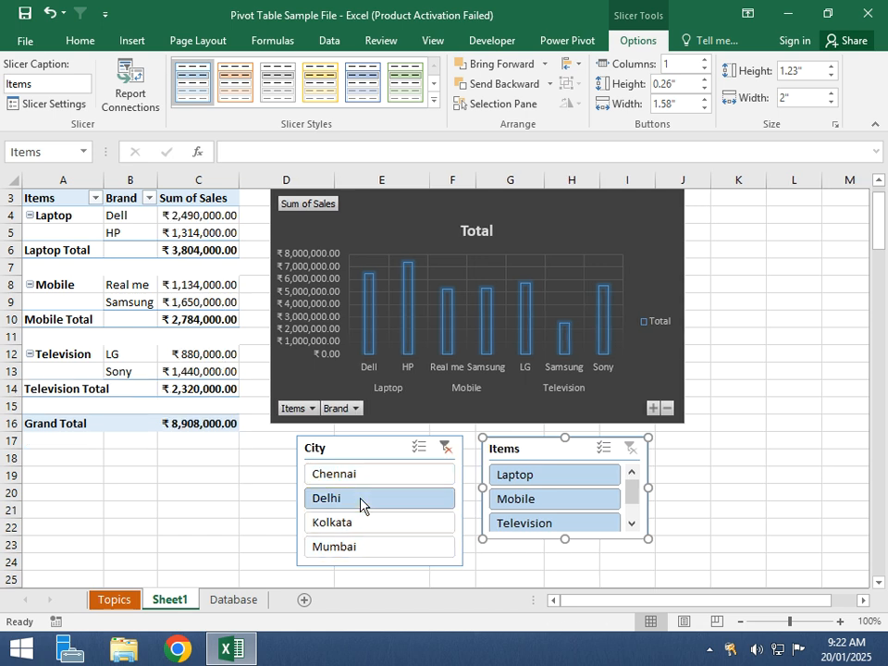
{"action": "left_click", "coordinate": [543, 500]}
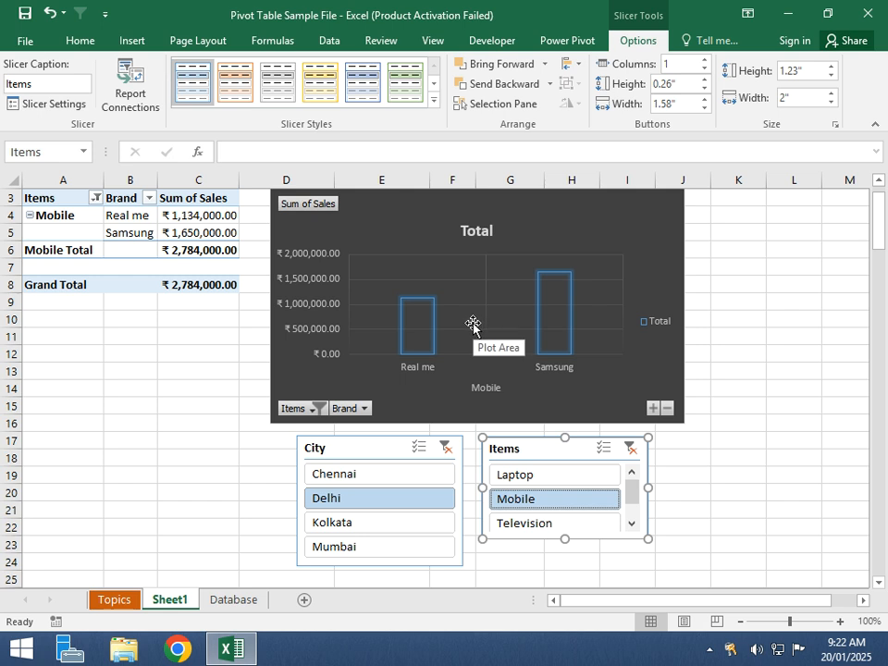
{"action": "left_click", "coordinate": [365, 475]}
{"action": "left_click", "coordinate": [559, 521]}
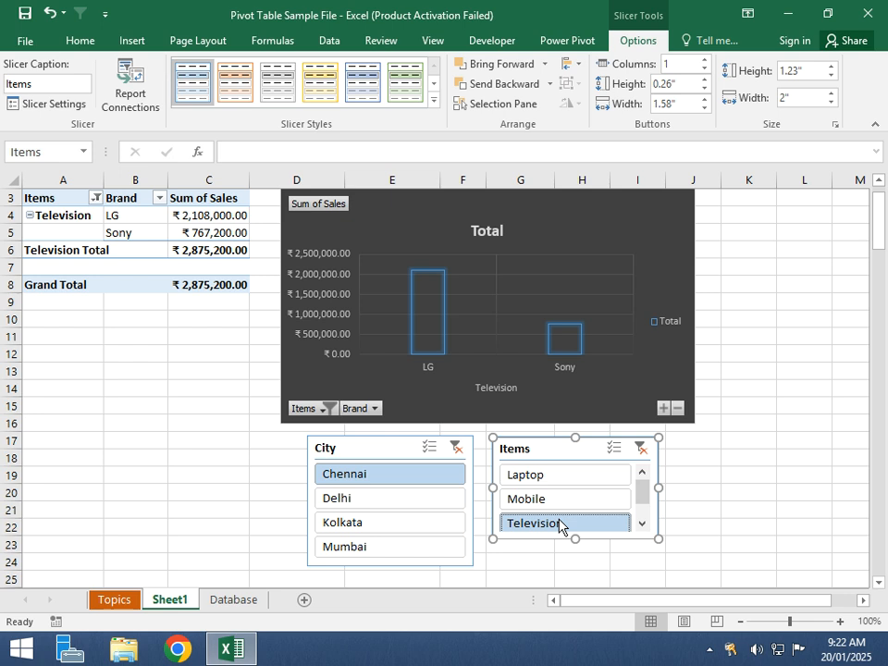
Clear the City and Items slicer filters and nudge the Items slicer closer to the City slicer.
{"action": "left_click", "coordinate": [455, 448]}
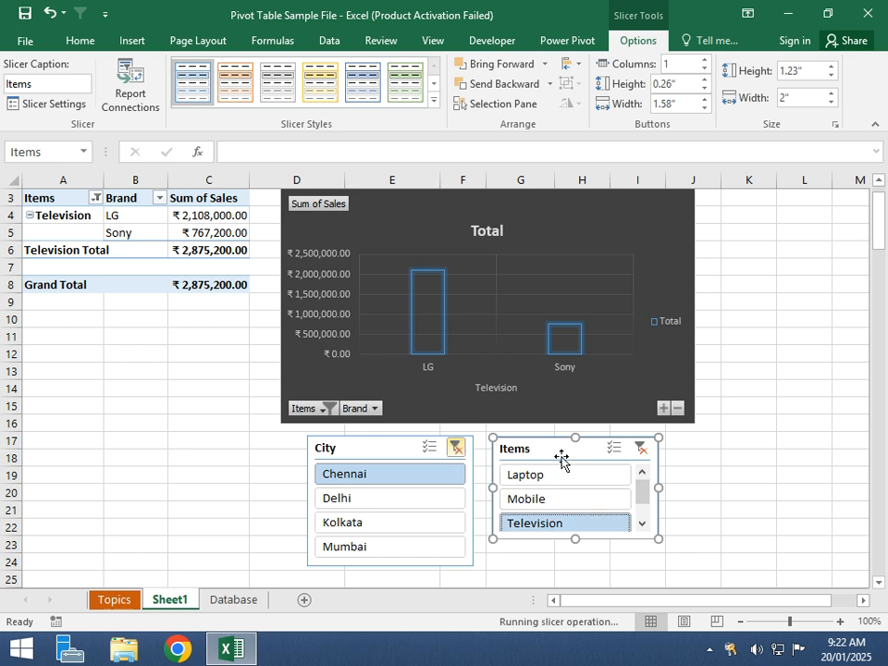
{"action": "left_click", "coordinate": [636, 450]}
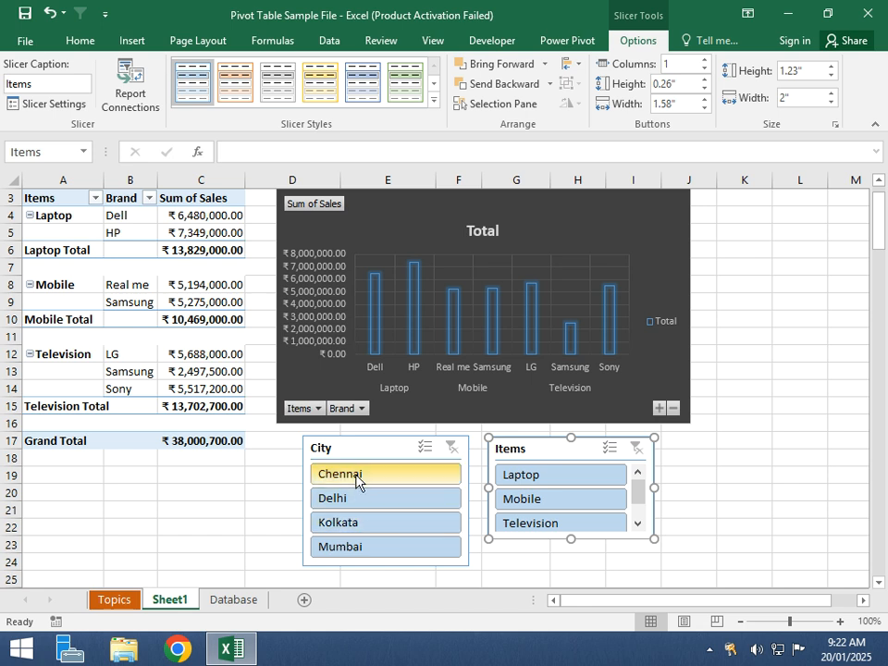
{"action": "mouse_move", "coordinate": [525, 451]}
{"action": "left_mouse_down"}
{"action": "mouse_move", "coordinate": [508, 447]}
{"action": "mouse_move", "coordinate": [510, 456]}
{"action": "left_mouse_up"}
Filter the pivot table with the slicers to show only Delhi and Laptop.
{"action": "left_click", "coordinate": [366, 504]}
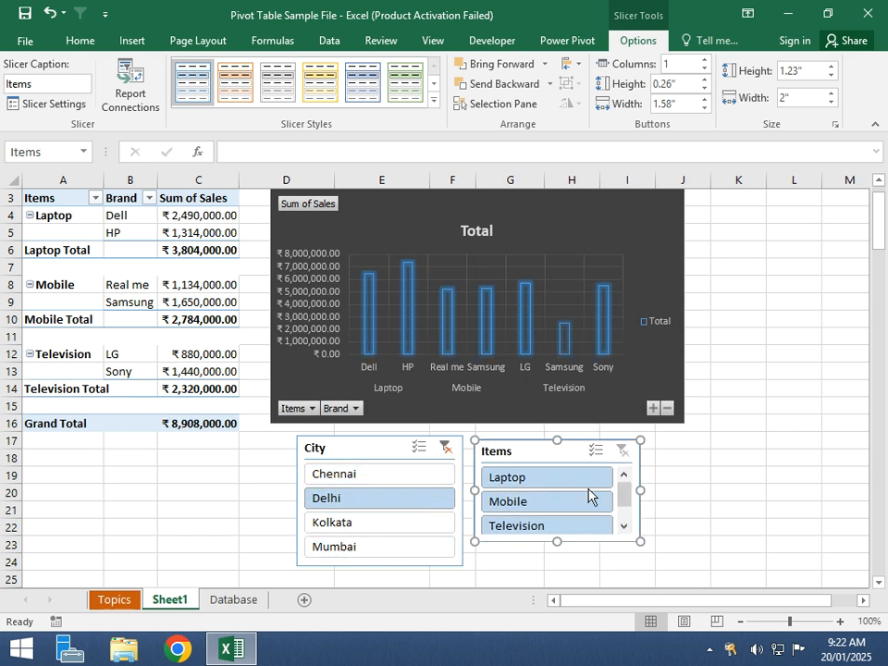
{"action": "left_click", "coordinate": [574, 479]}
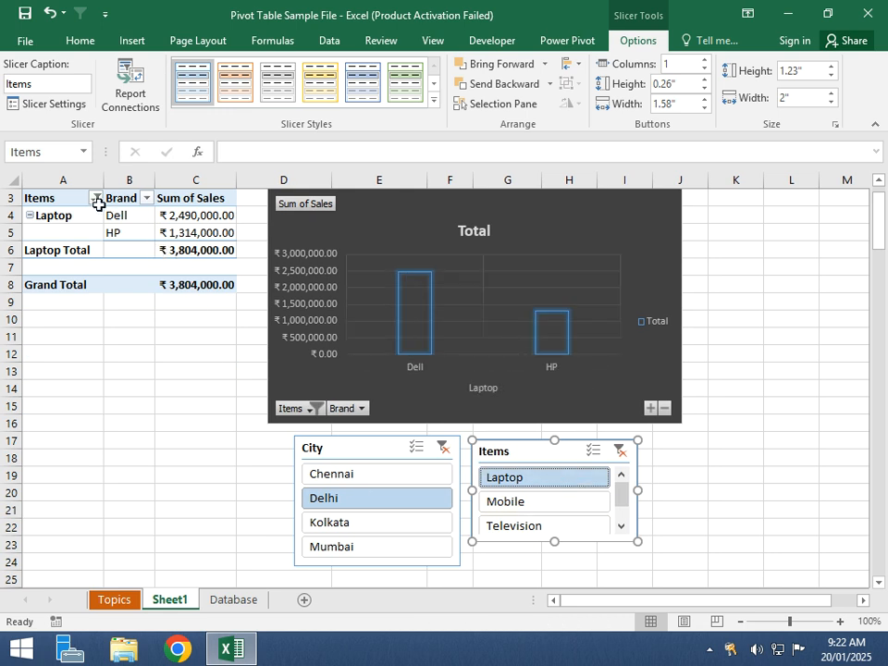
{"action": "left_click", "coordinate": [137, 334]}
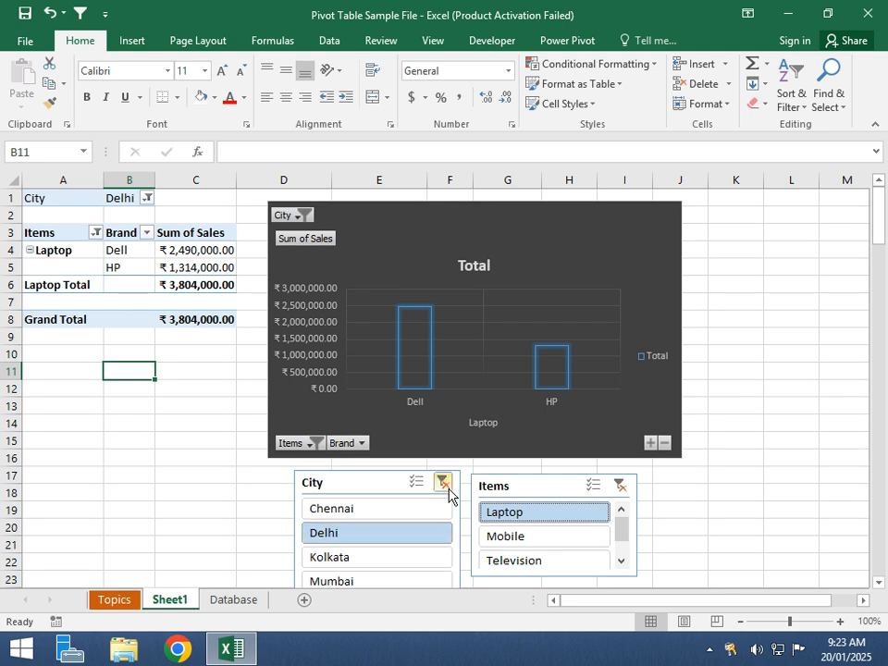
Clear both slicer filters so that all cities and items are included.
{"action": "left_click", "coordinate": [448, 488]}
{"action": "left_click", "coordinate": [621, 483]}
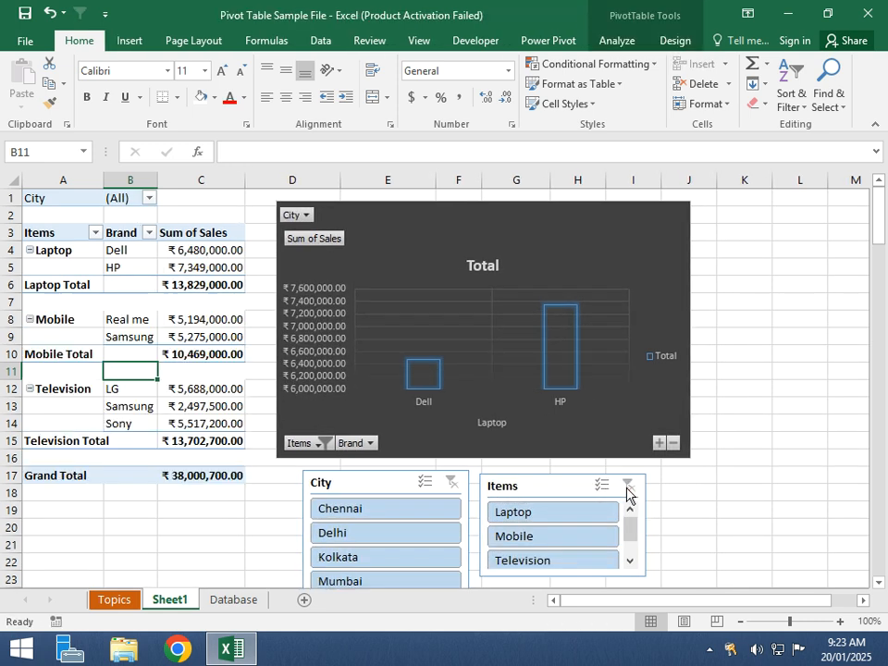
{"action": "scroll", "coordinate": [531, 532], "scroll_direction": "down", "scroll_amount": 1}
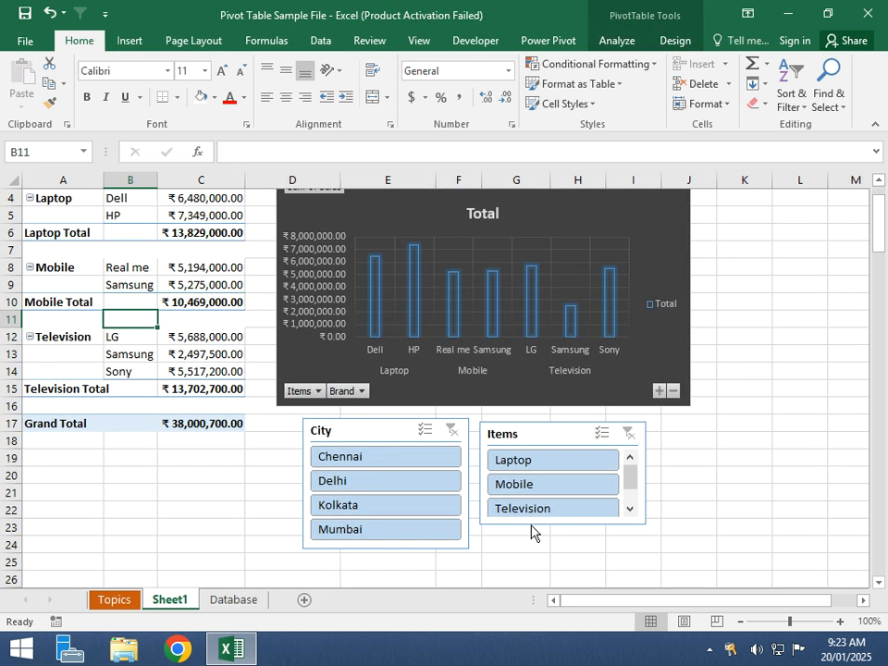
{"action": "scroll", "coordinate": [531, 532], "scroll_direction": "up", "scroll_amount": 1}
Align the City slicer with the chart's left edge and level the Items slicer with it.
{"action": "left_click_drag", "start_coordinate": [392, 488], "coordinate": [358, 484]}
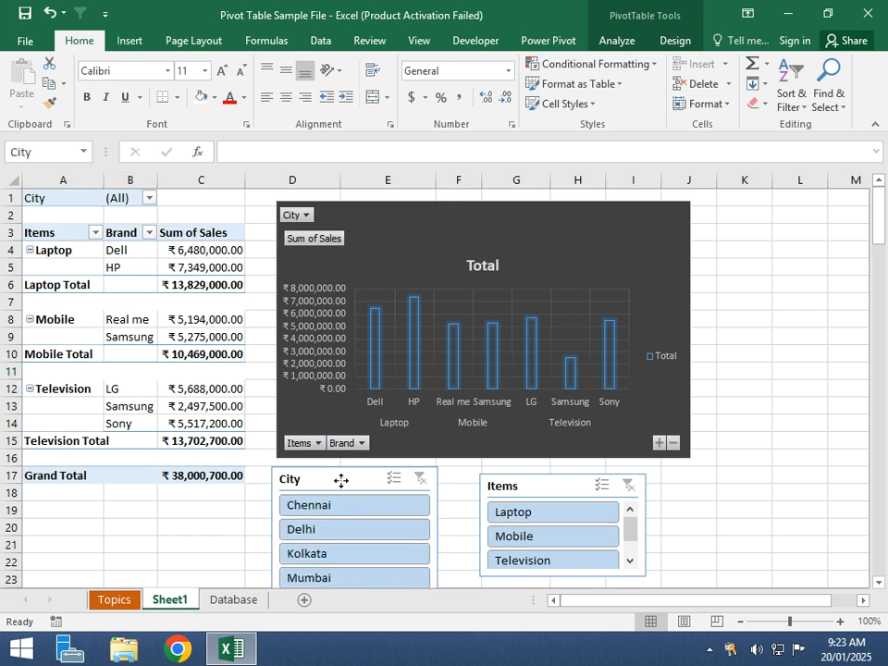
{"action": "left_click_drag", "start_coordinate": [541, 483], "coordinate": [510, 481]}
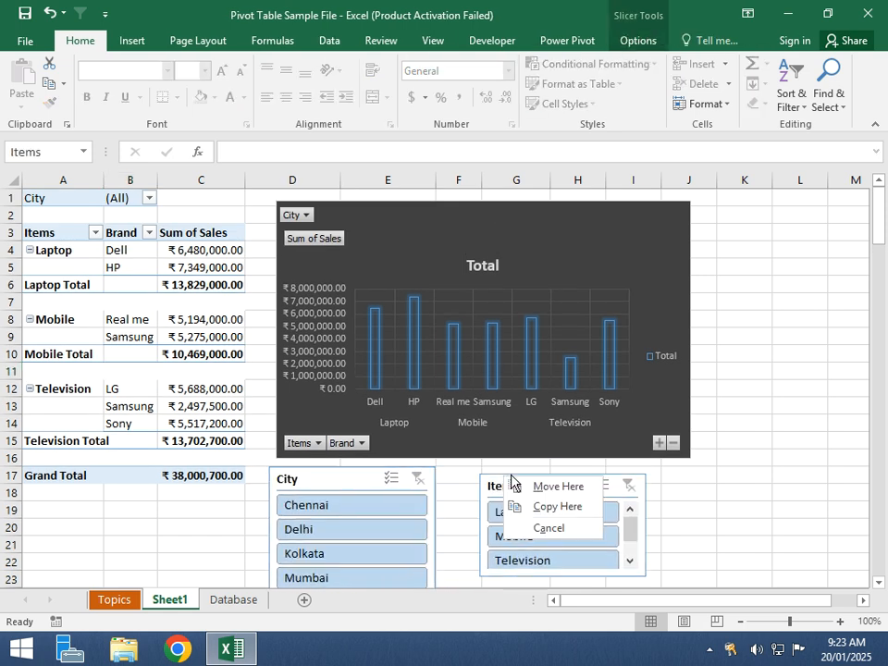
{"action": "left_click", "coordinate": [673, 495]}
{"action": "left_click", "coordinate": [560, 482]}
{"action": "left_click_drag", "start_coordinate": [560, 482], "coordinate": [554, 476]}
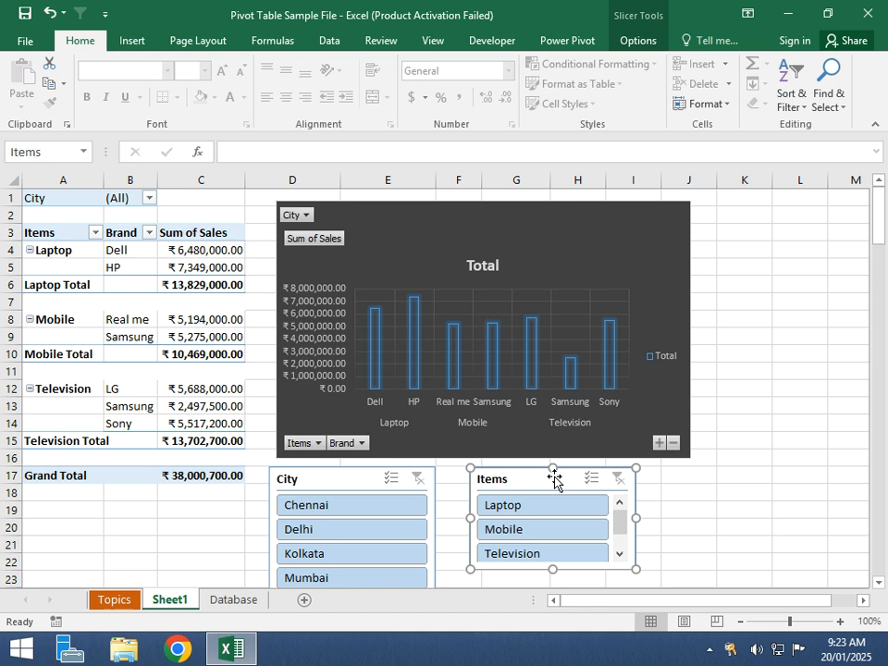
{"action": "left_click", "coordinate": [760, 508]}
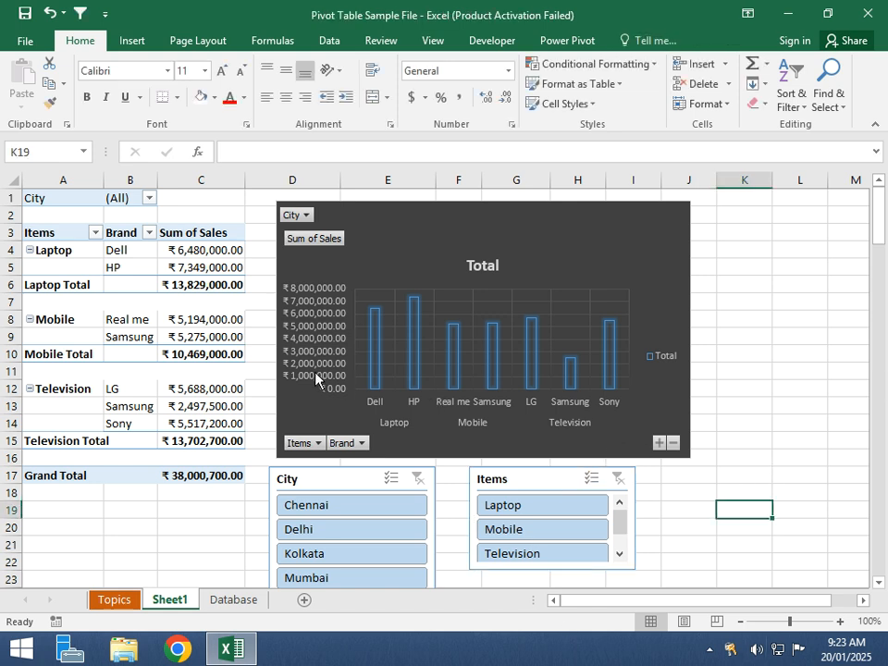
Insert a timeline for the pivot table's Date field.
{"action": "left_click", "coordinate": [200, 323]}
{"action": "left_click", "coordinate": [625, 39]}
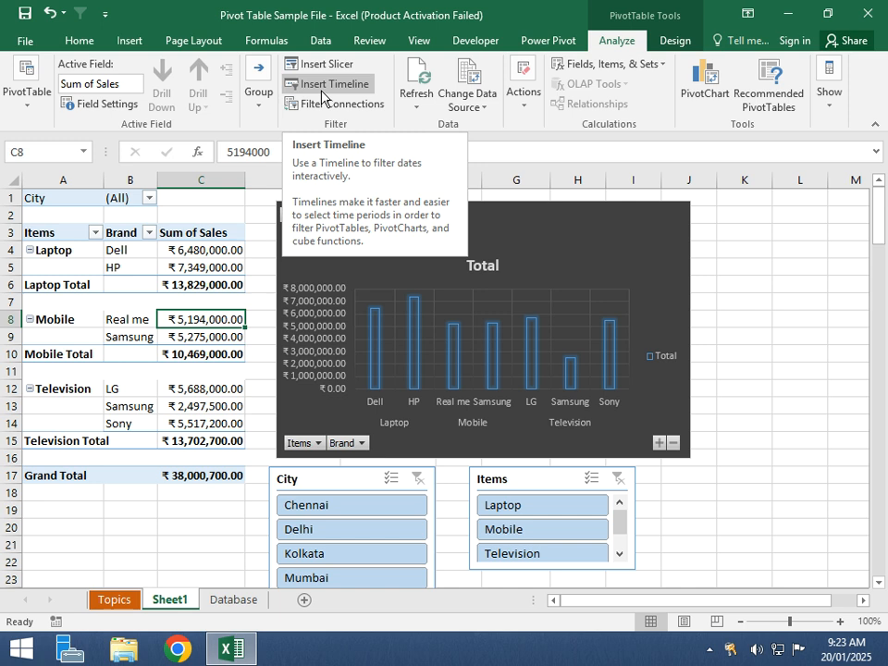
{"action": "left_click", "coordinate": [323, 85]}
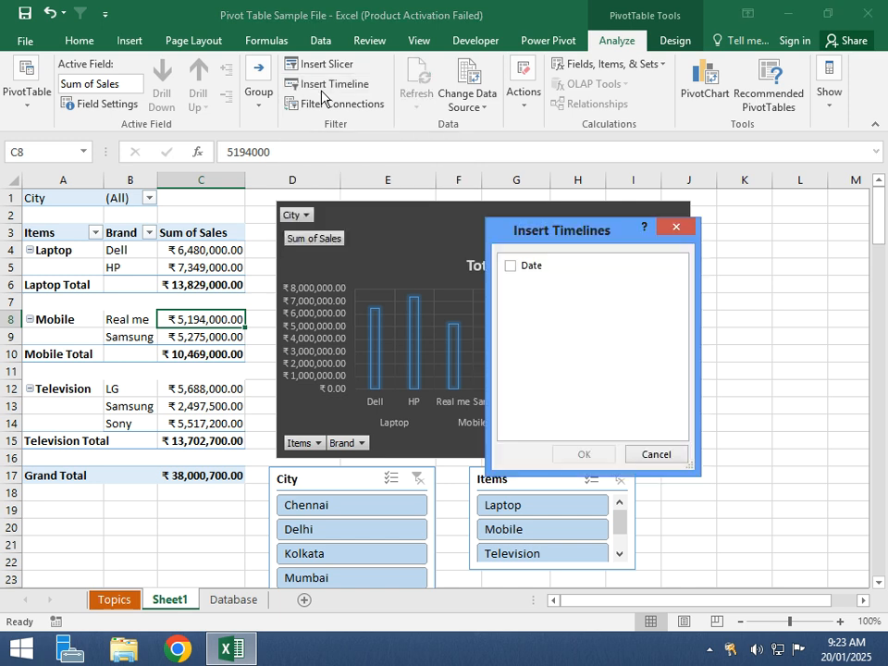
{"action": "left_click", "coordinate": [509, 268]}
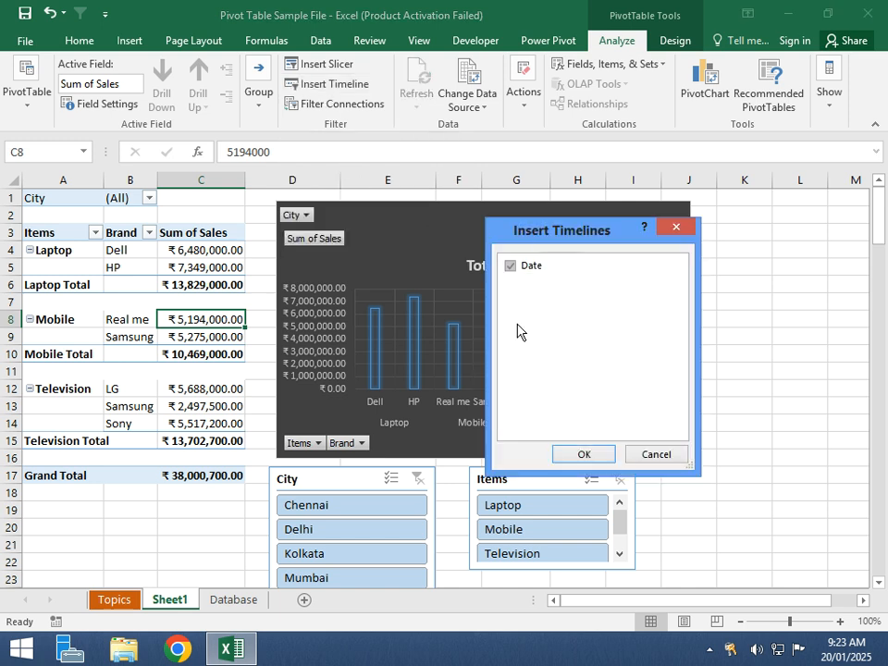
{"action": "left_click", "coordinate": [583, 454]}
Move the Date timeline off the pivot chart to the empty cells on its right.
{"action": "left_click_drag", "start_coordinate": [436, 345], "coordinate": [555, 306]}
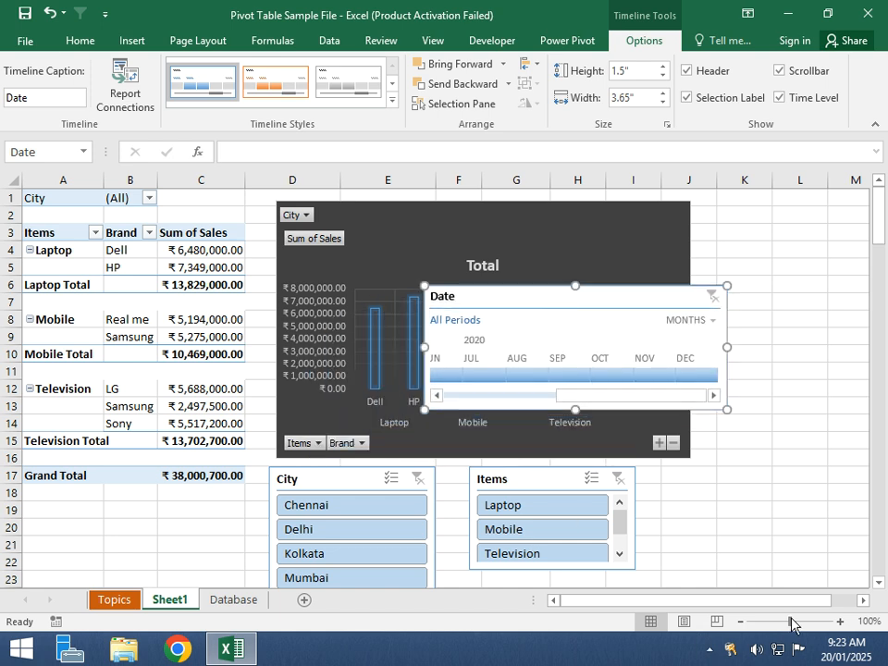
{"action": "left_click_drag", "start_coordinate": [789, 622], "coordinate": [780, 622]}
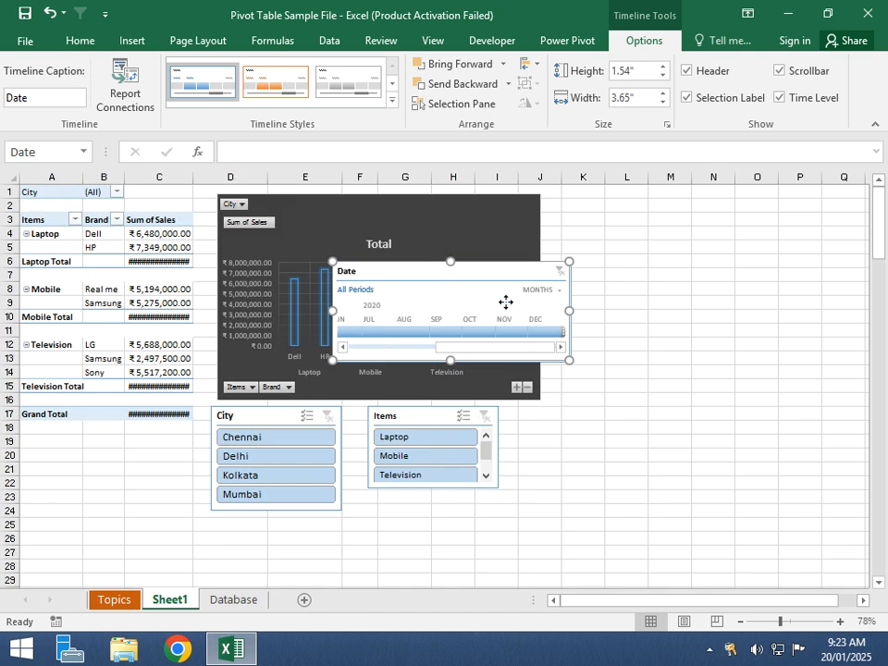
{"action": "left_click_drag", "start_coordinate": [506, 302], "coordinate": [708, 362]}
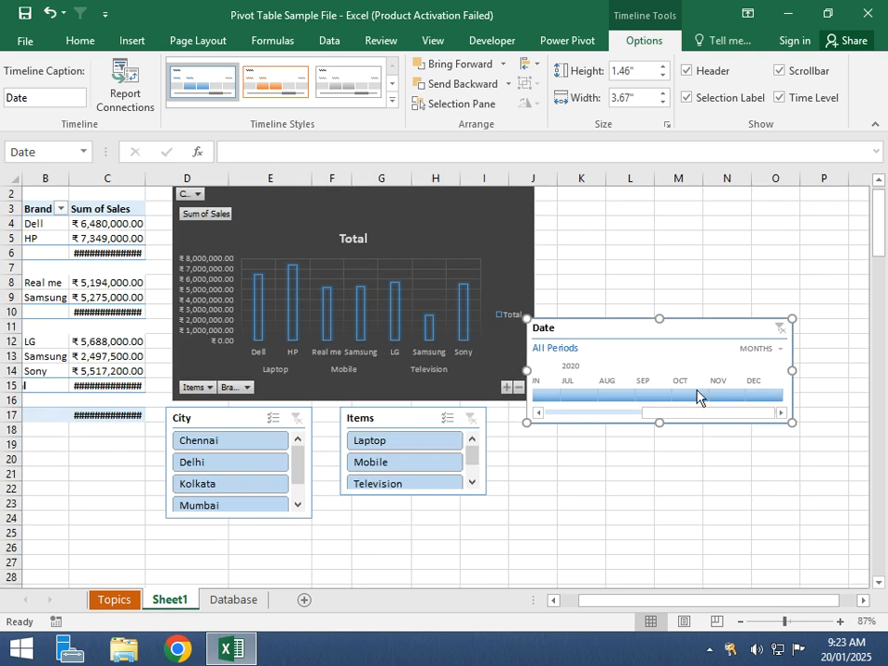
Switch the Date timeline's time level to years and finally to quarters.
{"action": "left_click", "coordinate": [758, 349]}
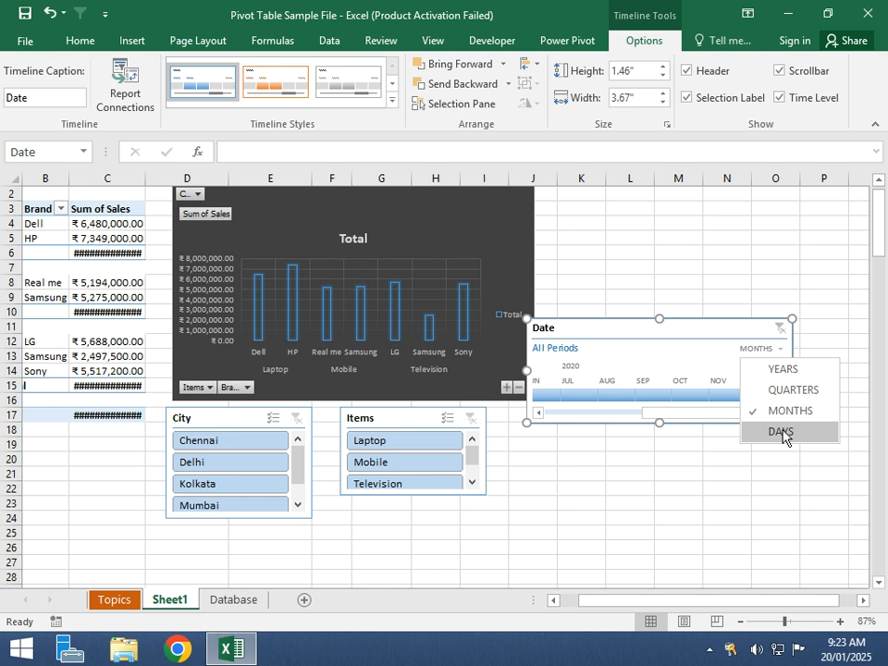
{"action": "left_click", "coordinate": [786, 369]}
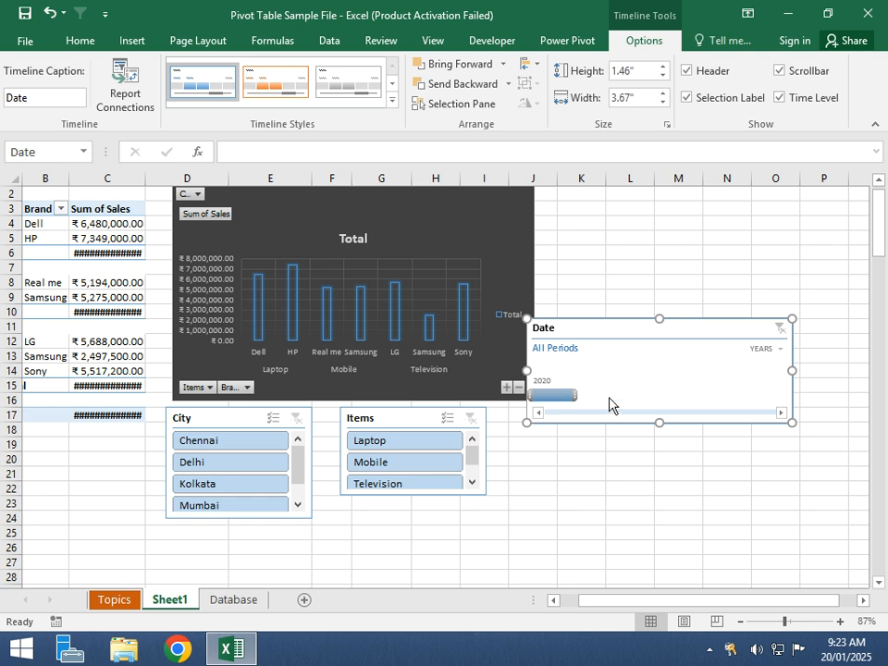
{"action": "left_click", "coordinate": [771, 350]}
{"action": "left_click", "coordinate": [782, 390]}
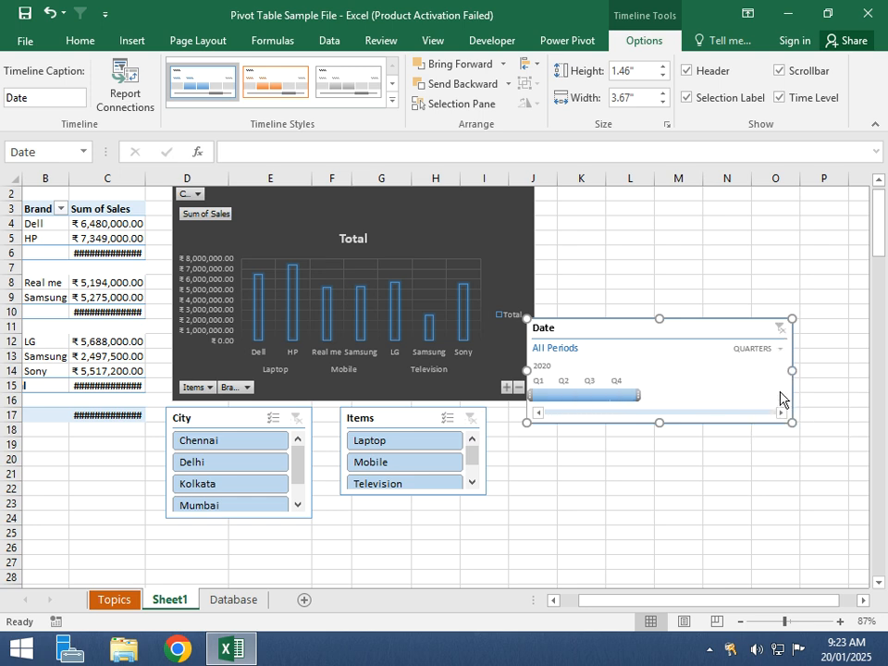
AutoFit the Sum of Sales column and filter the timeline by Q2 2020, followed by Q3 2020.
{"action": "double_click", "coordinate": [143, 178]}
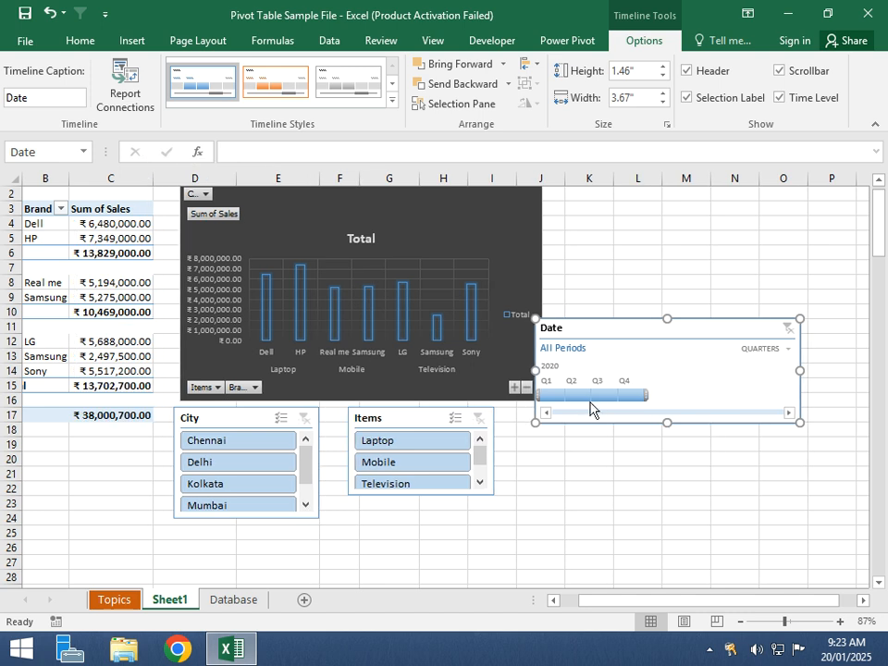
{"action": "left_click", "coordinate": [580, 396]}
{"action": "left_click", "coordinate": [608, 398]}
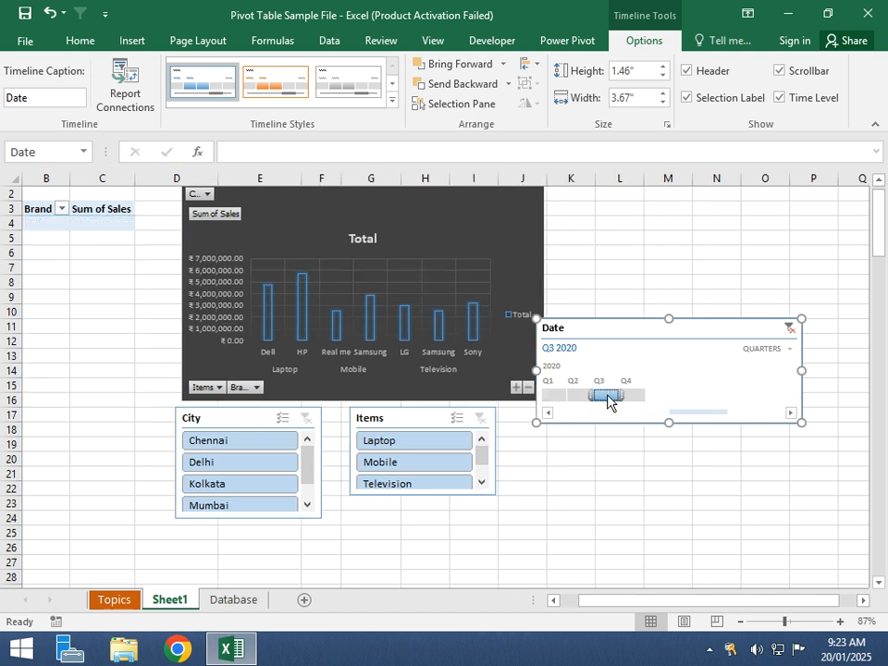
Filter the Date timeline by Q4 2020, followed by Q1 2020 and finally Q2 2020.
{"action": "left_click", "coordinate": [612, 396]}
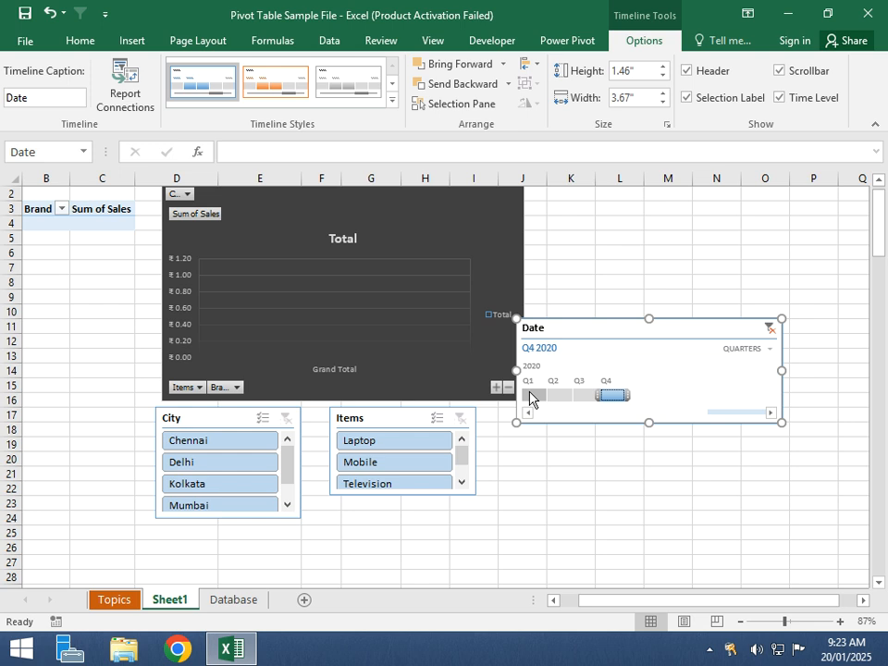
{"action": "left_click", "coordinate": [530, 396]}
{"action": "left_click", "coordinate": [577, 397]}
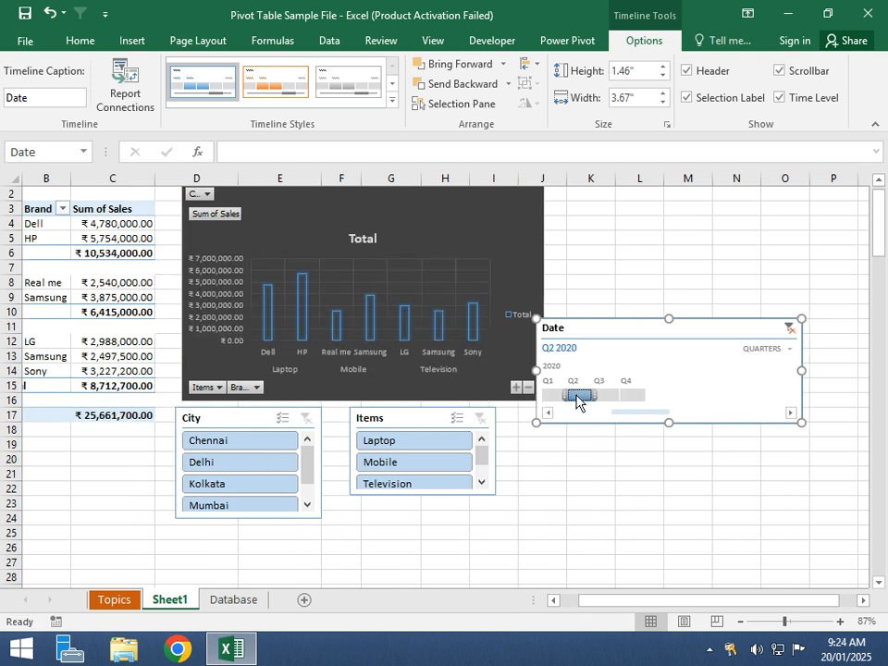
Switch the Date timeline's time level to months and filter by Feb 2020, Feb–Mar 2020 and finally Jan–Feb 2020.
{"action": "left_click", "coordinate": [794, 349]}
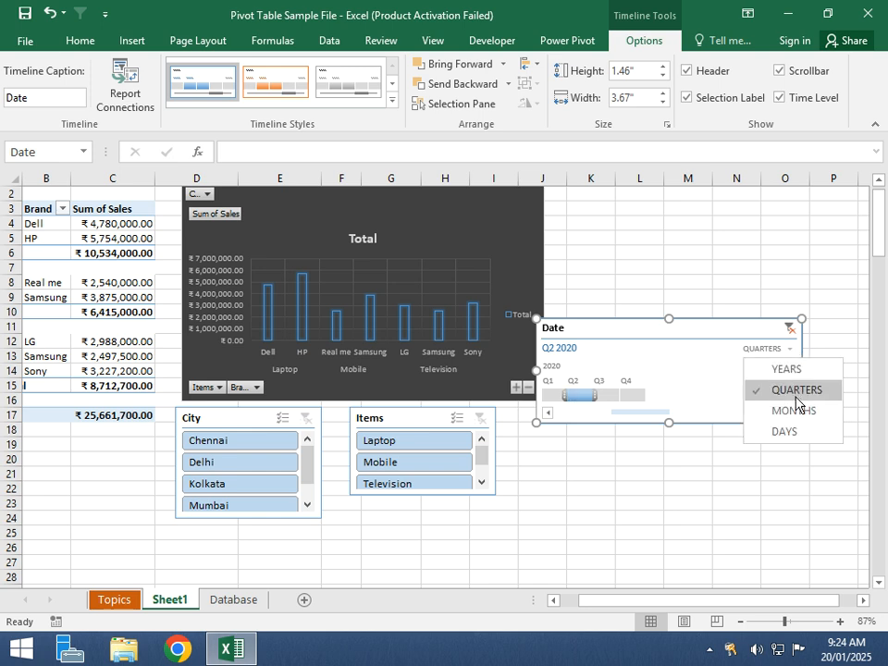
{"action": "left_click", "coordinate": [797, 411]}
{"action": "left_click_drag", "start_coordinate": [725, 601], "coordinate": [692, 600]}
{"action": "left_click", "coordinate": [662, 395]}
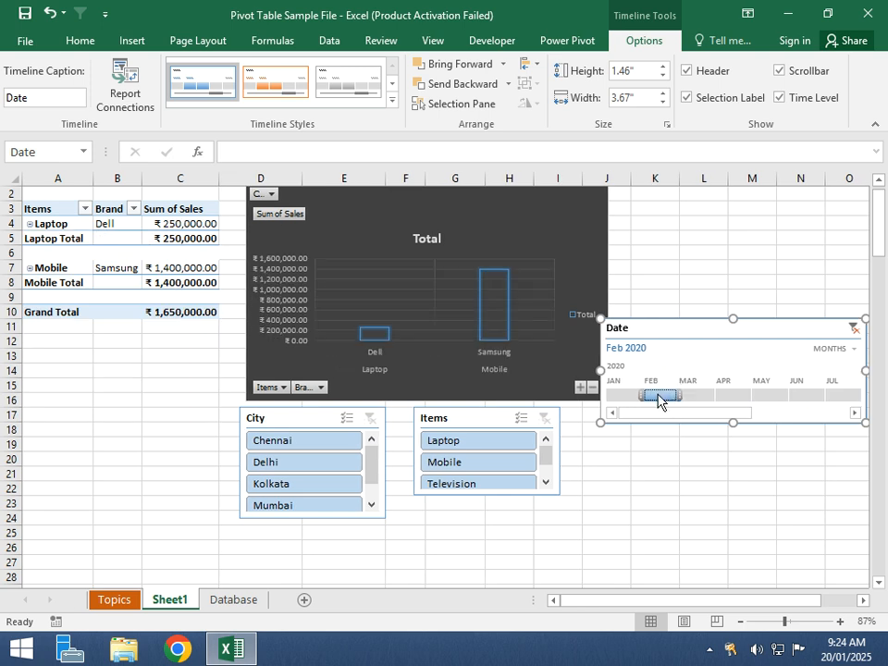
{"action": "left_click_drag", "start_coordinate": [659, 395], "coordinate": [698, 396]}
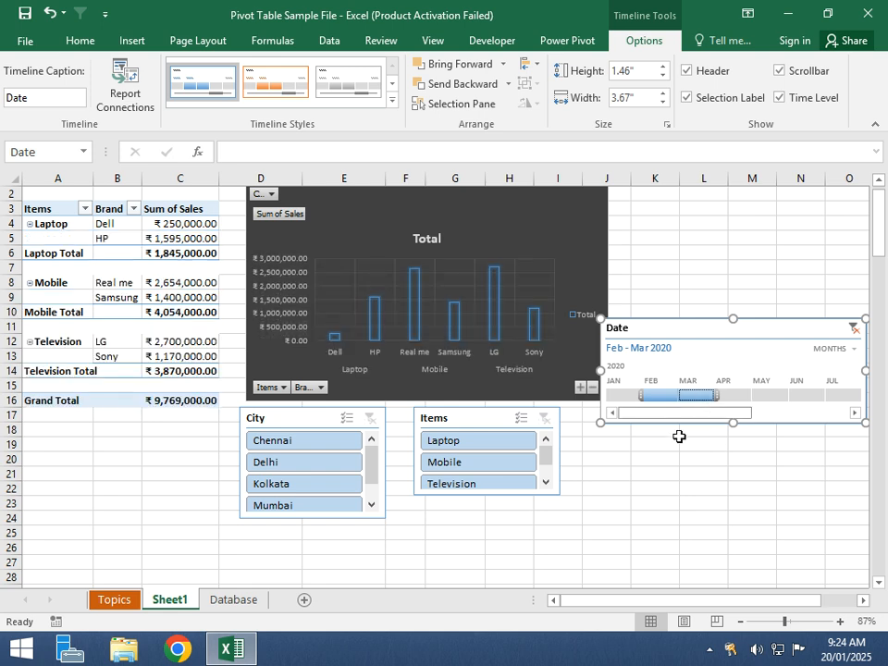
{"action": "left_click", "coordinate": [650, 395]}
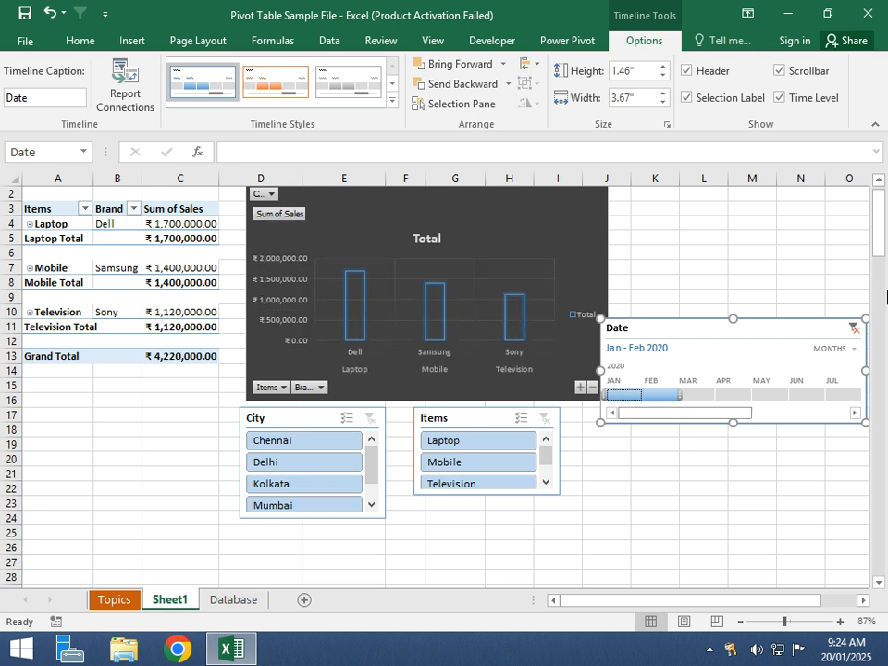
Switch the Date timeline's time level to days and try ranges such as Jan 2–10, Jan 7–17 and Jan 11–19 2020.
{"action": "left_click", "coordinate": [843, 350]}
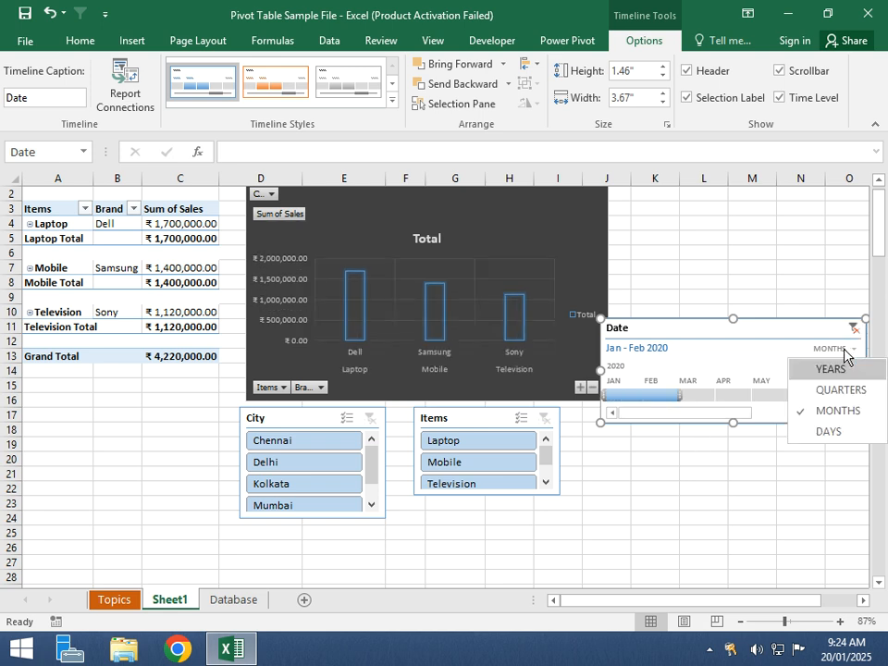
{"action": "left_click", "coordinate": [832, 432]}
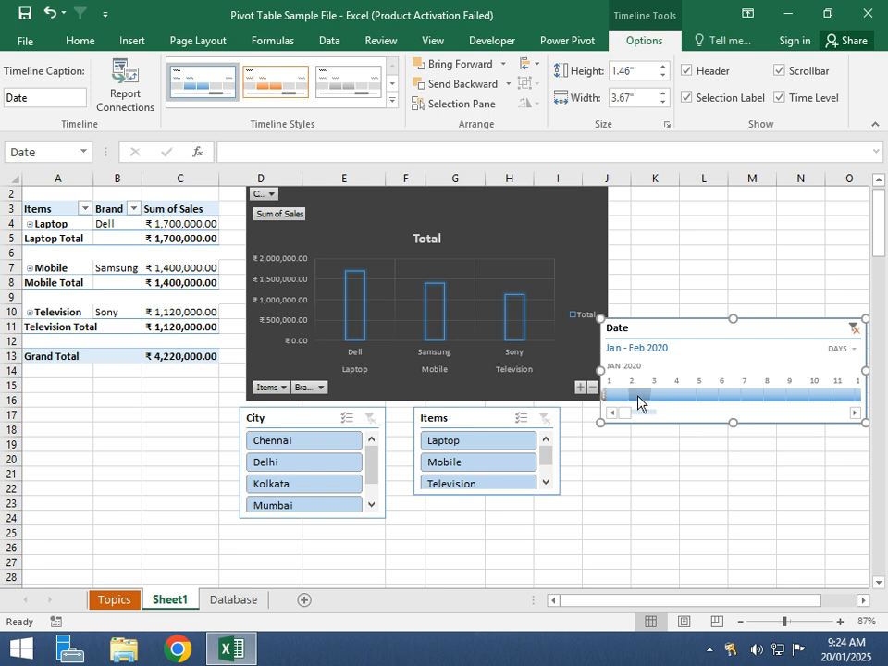
{"action": "left_click_drag", "start_coordinate": [638, 403], "coordinate": [822, 402]}
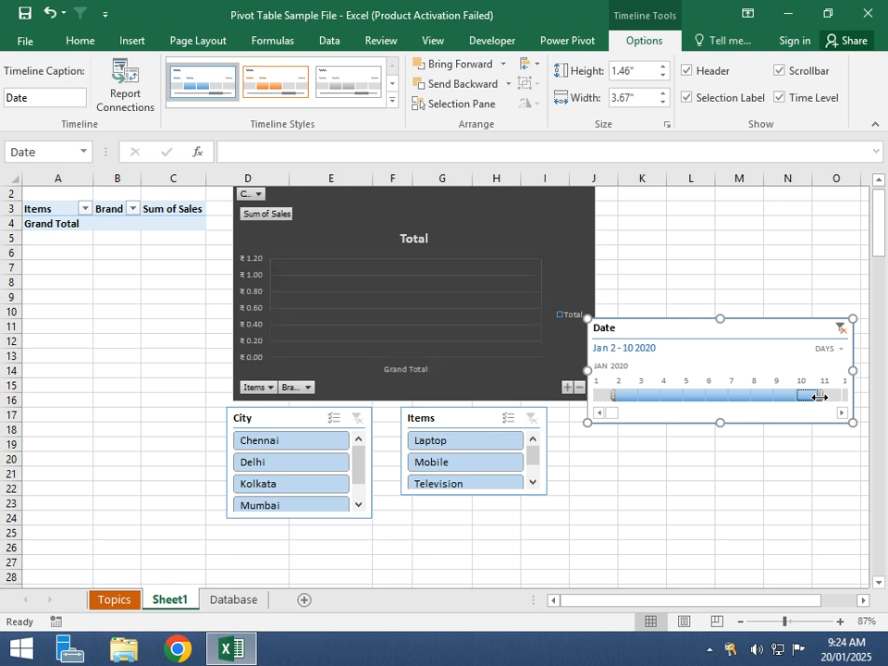
{"action": "left_click_drag", "start_coordinate": [746, 399], "coordinate": [804, 394]}
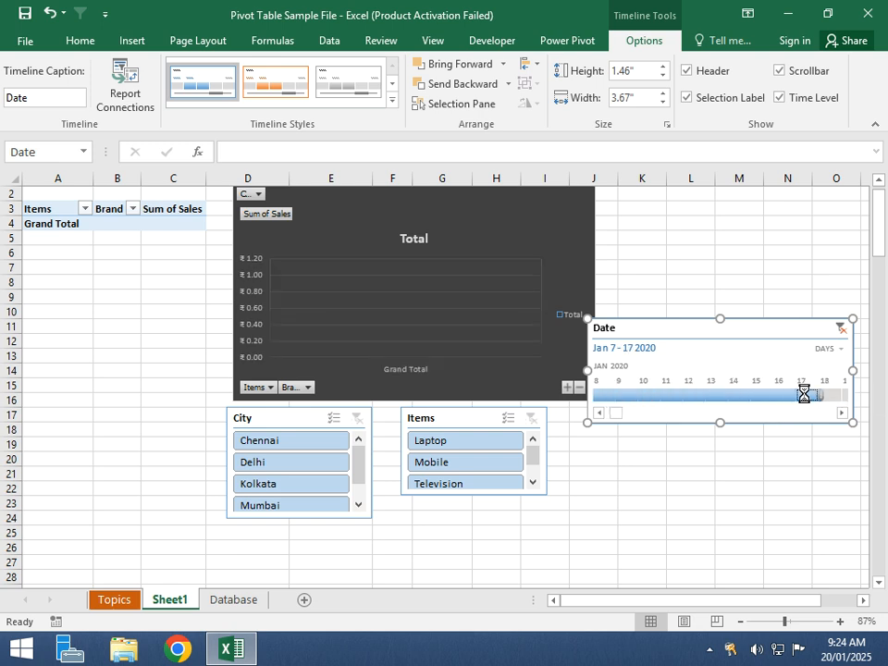
{"action": "left_click", "coordinate": [805, 396]}
{"action": "left_click_drag", "start_coordinate": [670, 397], "coordinate": [858, 406]}
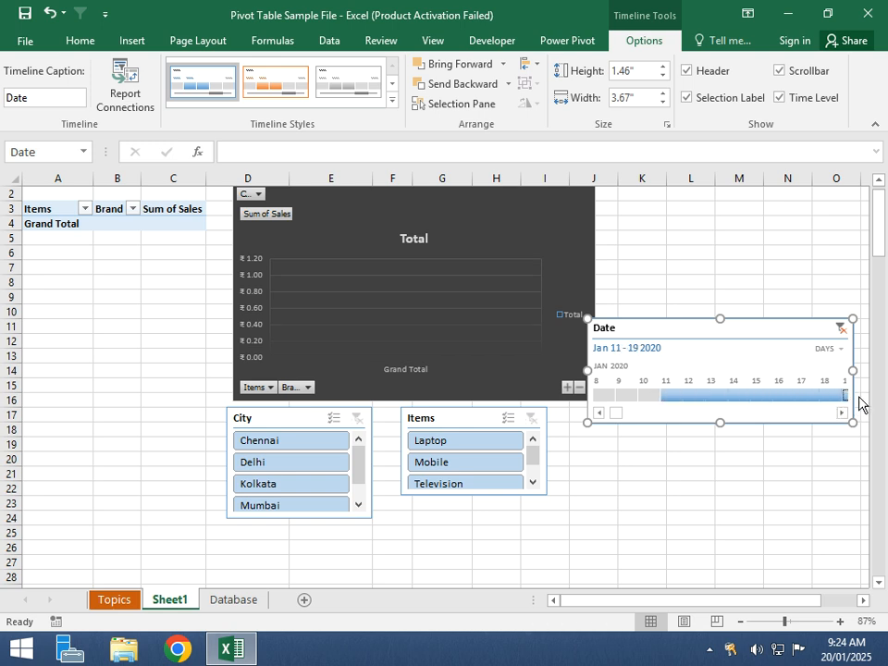
{"action": "left_click_drag", "start_coordinate": [761, 396], "coordinate": [853, 388]}
Clear the day-range filter from the Date timeline.
{"action": "left_click", "coordinate": [841, 349]}
{"action": "left_click", "coordinate": [845, 329]}
{"action": "left_click", "coordinate": [844, 330]}
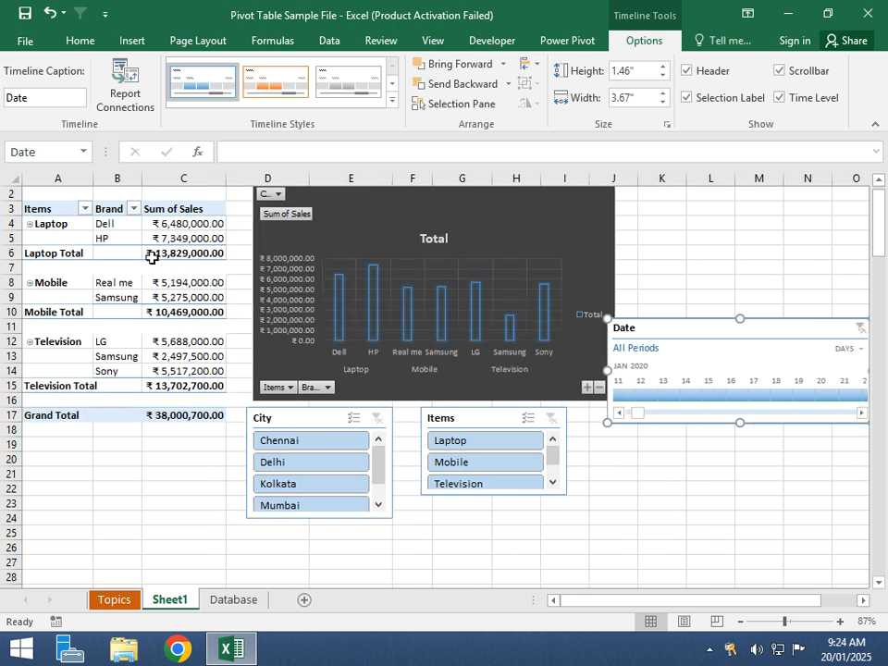
Switch the Date timeline's time level back to months and filter by Mar 2020.
{"action": "left_click", "coordinate": [850, 352]}
{"action": "left_click", "coordinate": [848, 406]}
{"action": "left_click", "coordinate": [712, 395]}
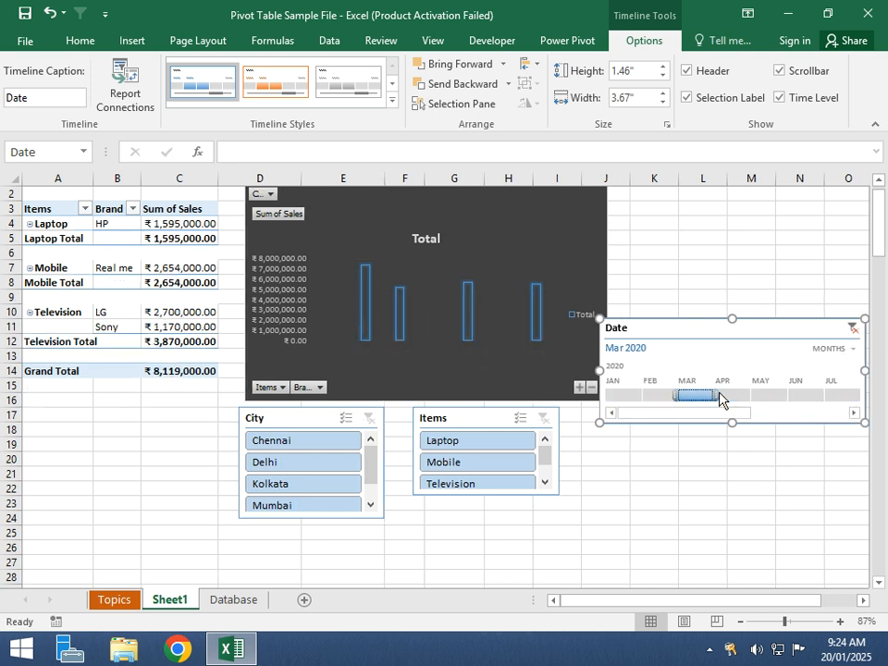
Switch the Date timeline's time level to days and filter by Mar 2–8 2020.
{"action": "left_click", "coordinate": [842, 353]}
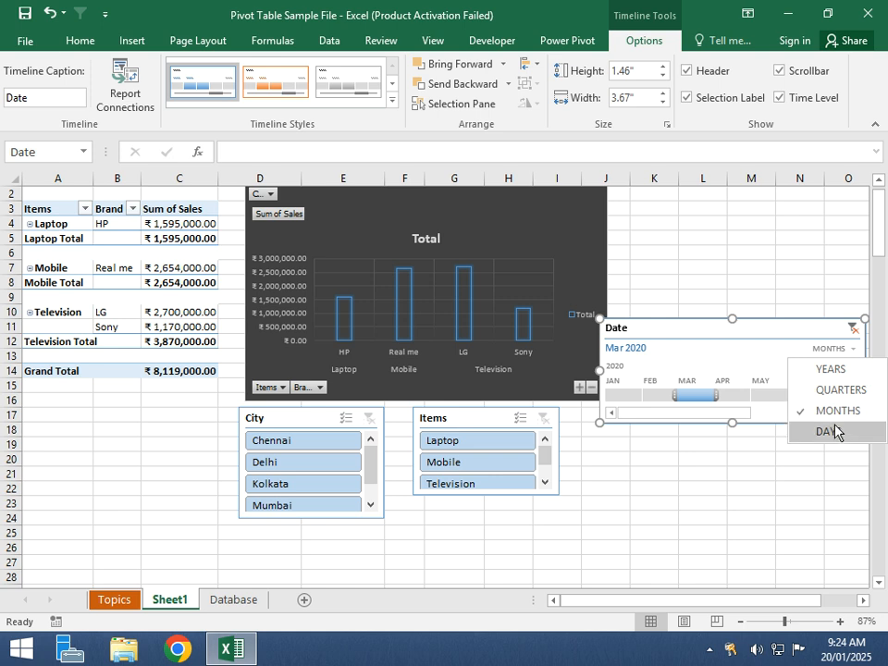
{"action": "left_click", "coordinate": [834, 428]}
{"action": "left_click_drag", "start_coordinate": [740, 402], "coordinate": [868, 400]}
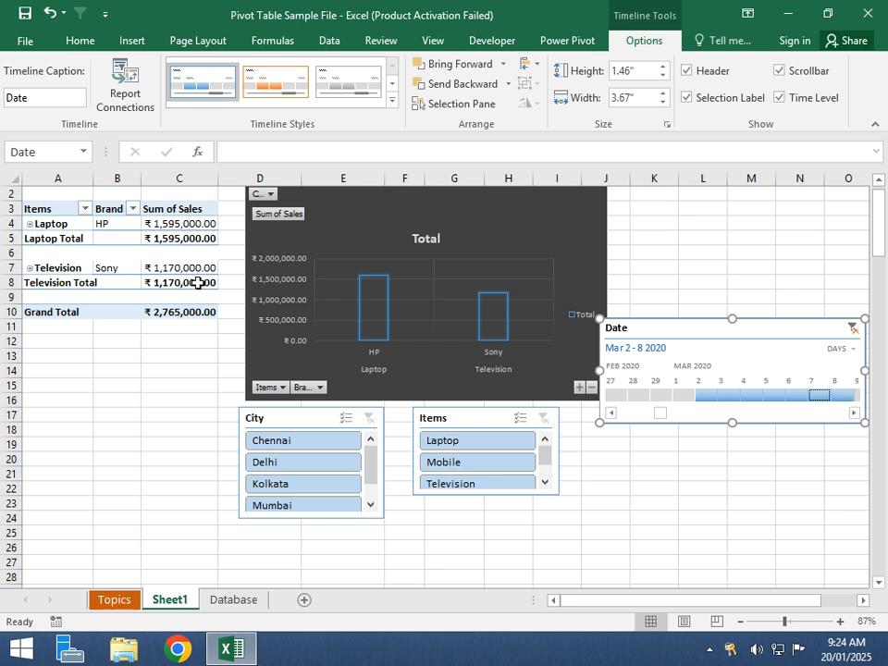
Clear the Date timeline's filter and move the timeline beside the Items slicer, level with its top edge.
{"action": "left_click", "coordinate": [853, 328]}
{"action": "left_click_drag", "start_coordinate": [734, 373], "coordinate": [730, 471]}
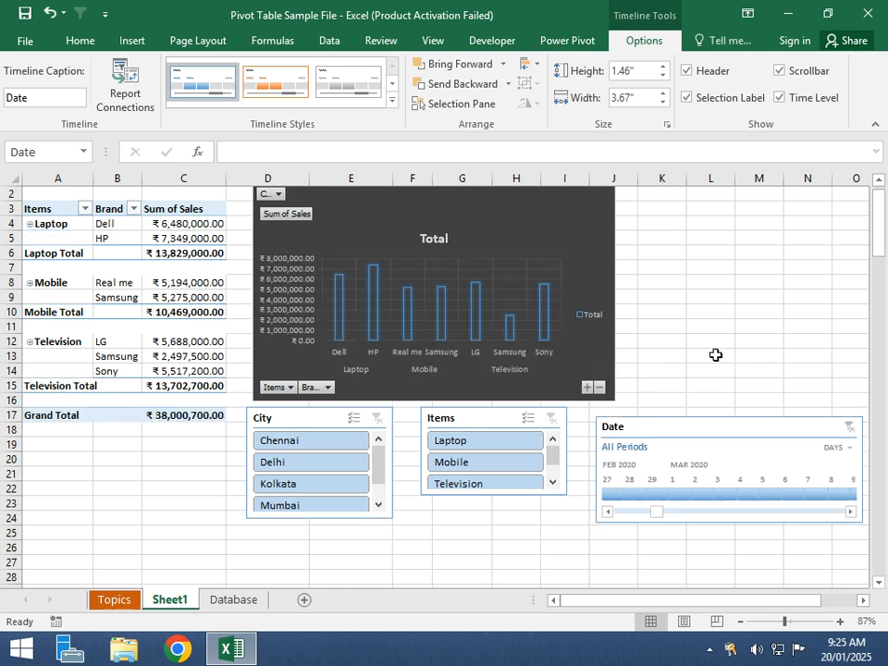
{"action": "left_click_drag", "start_coordinate": [662, 428], "coordinate": [647, 424]}
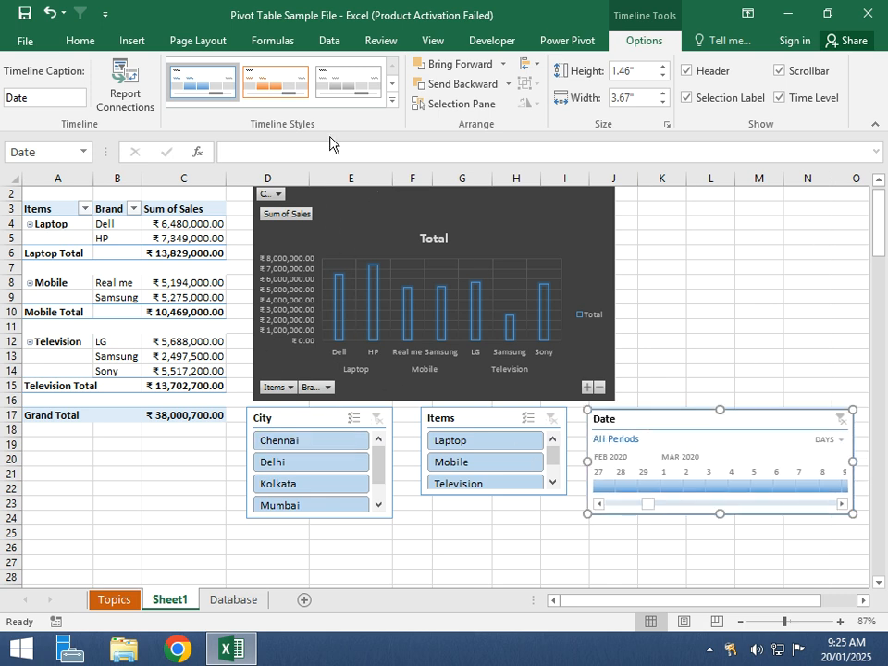
Apply the light orange style to the Date timeline, light grey to the Items slicer and light green to the City slicer.
{"action": "left_click", "coordinate": [275, 82]}
{"action": "left_click", "coordinate": [488, 414]}
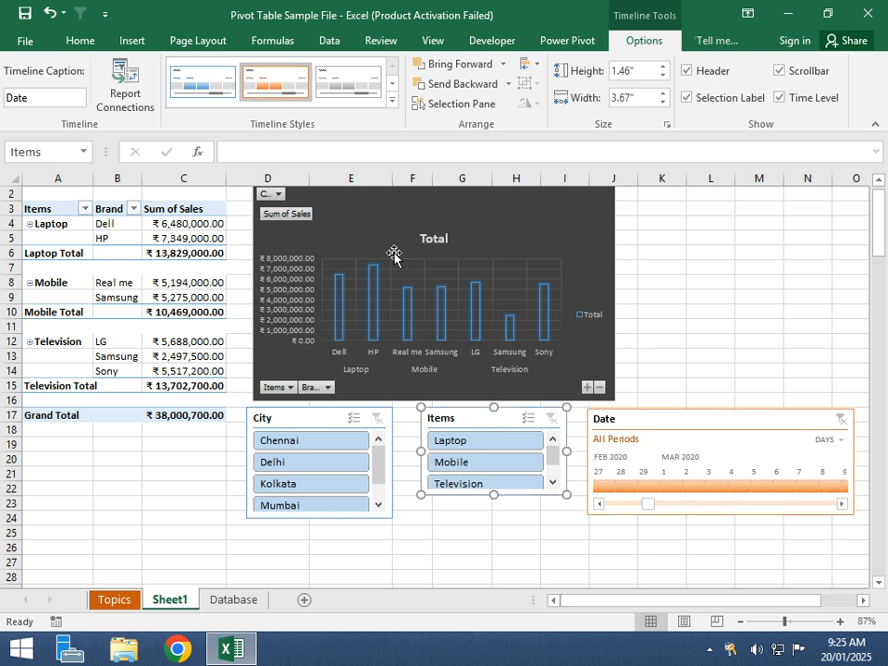
{"action": "left_click", "coordinate": [640, 41]}
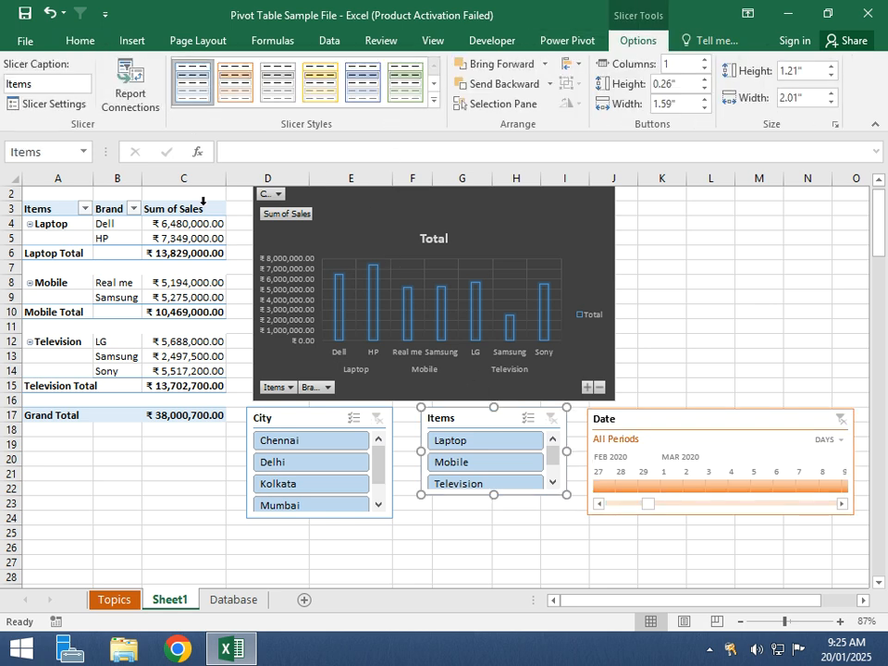
{"action": "left_click", "coordinate": [362, 82]}
{"action": "left_click", "coordinate": [282, 86]}
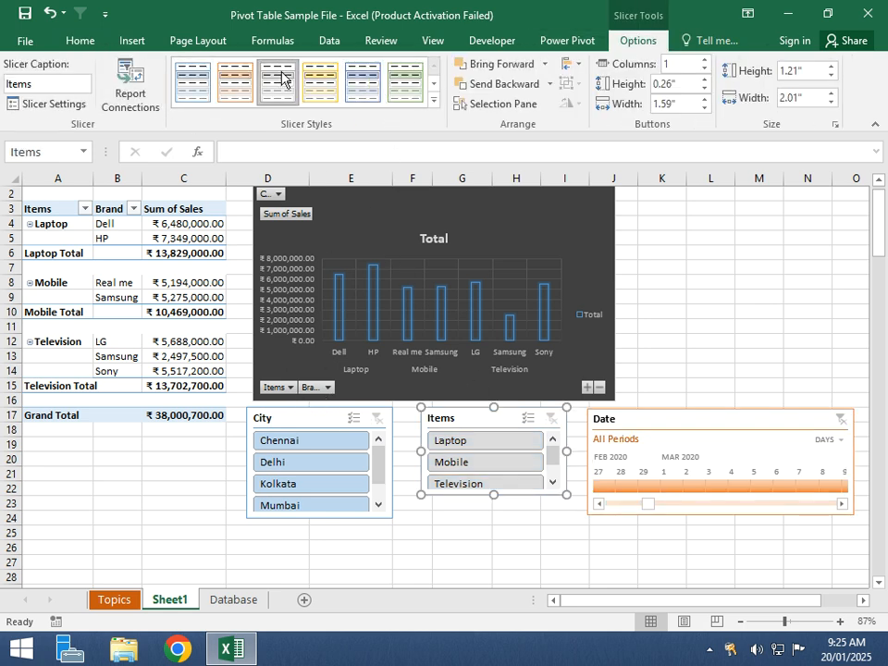
{"action": "left_click", "coordinate": [277, 417]}
{"action": "left_click", "coordinate": [405, 83]}
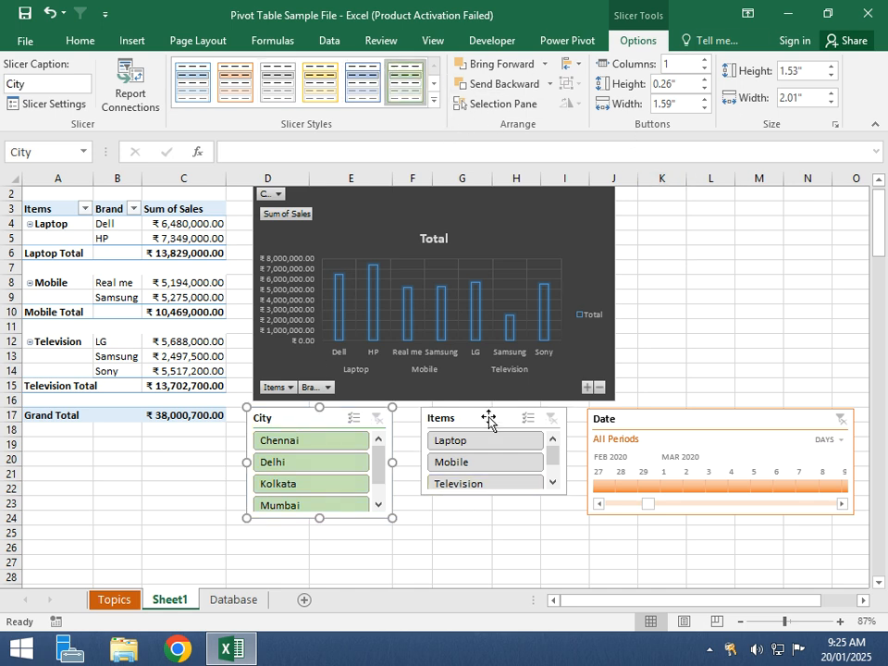
Arrange the City slicer's buttons in 2 columns and resize the slicer to about 1.37" high and 2.59" wide.
{"action": "left_click", "coordinate": [706, 60]}
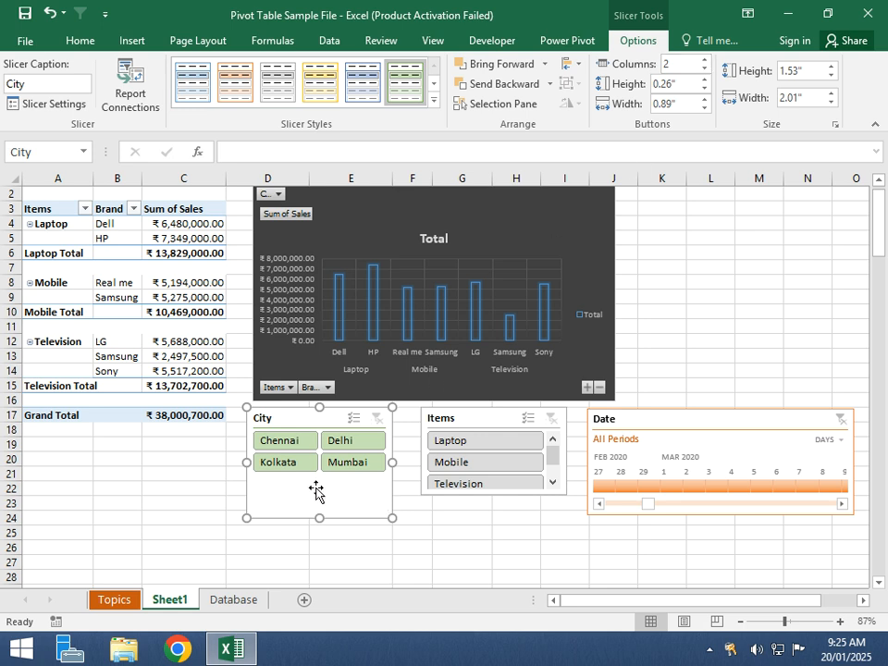
{"action": "left_click_drag", "start_coordinate": [240, 517], "coordinate": [205, 535]}
{"action": "left_click_drag", "start_coordinate": [299, 540], "coordinate": [299, 507]}
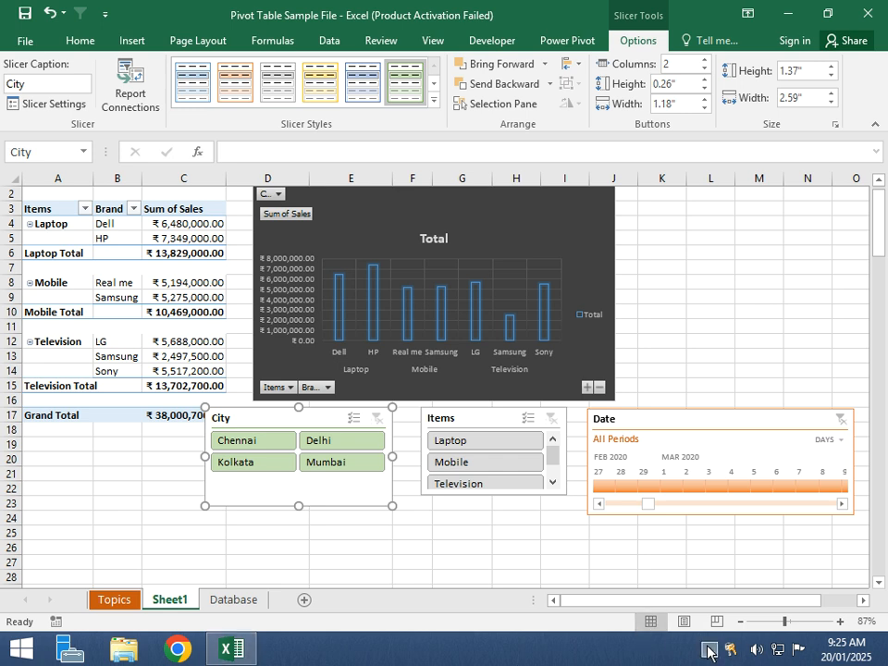